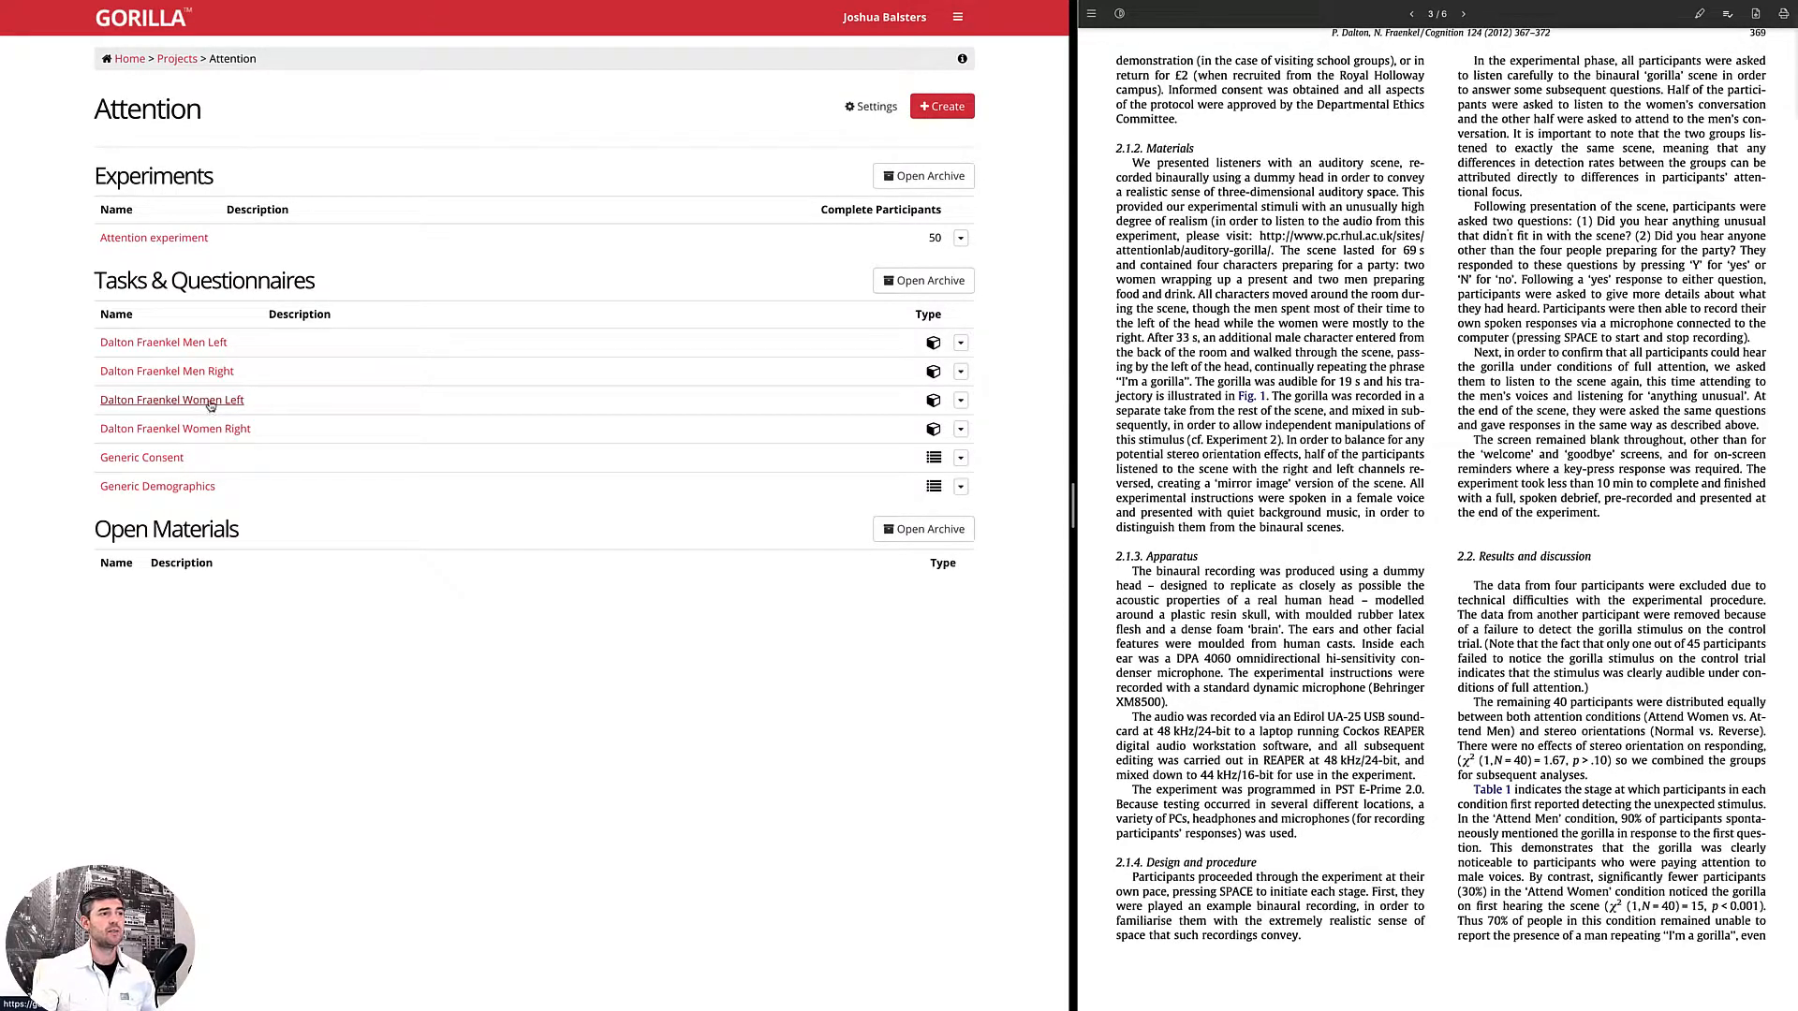
# Step: Open the Dalton Fraenkel Women Left task and examine the screens in its Instructions, Check and Instructions2 displays
pyautogui.click(210, 404)
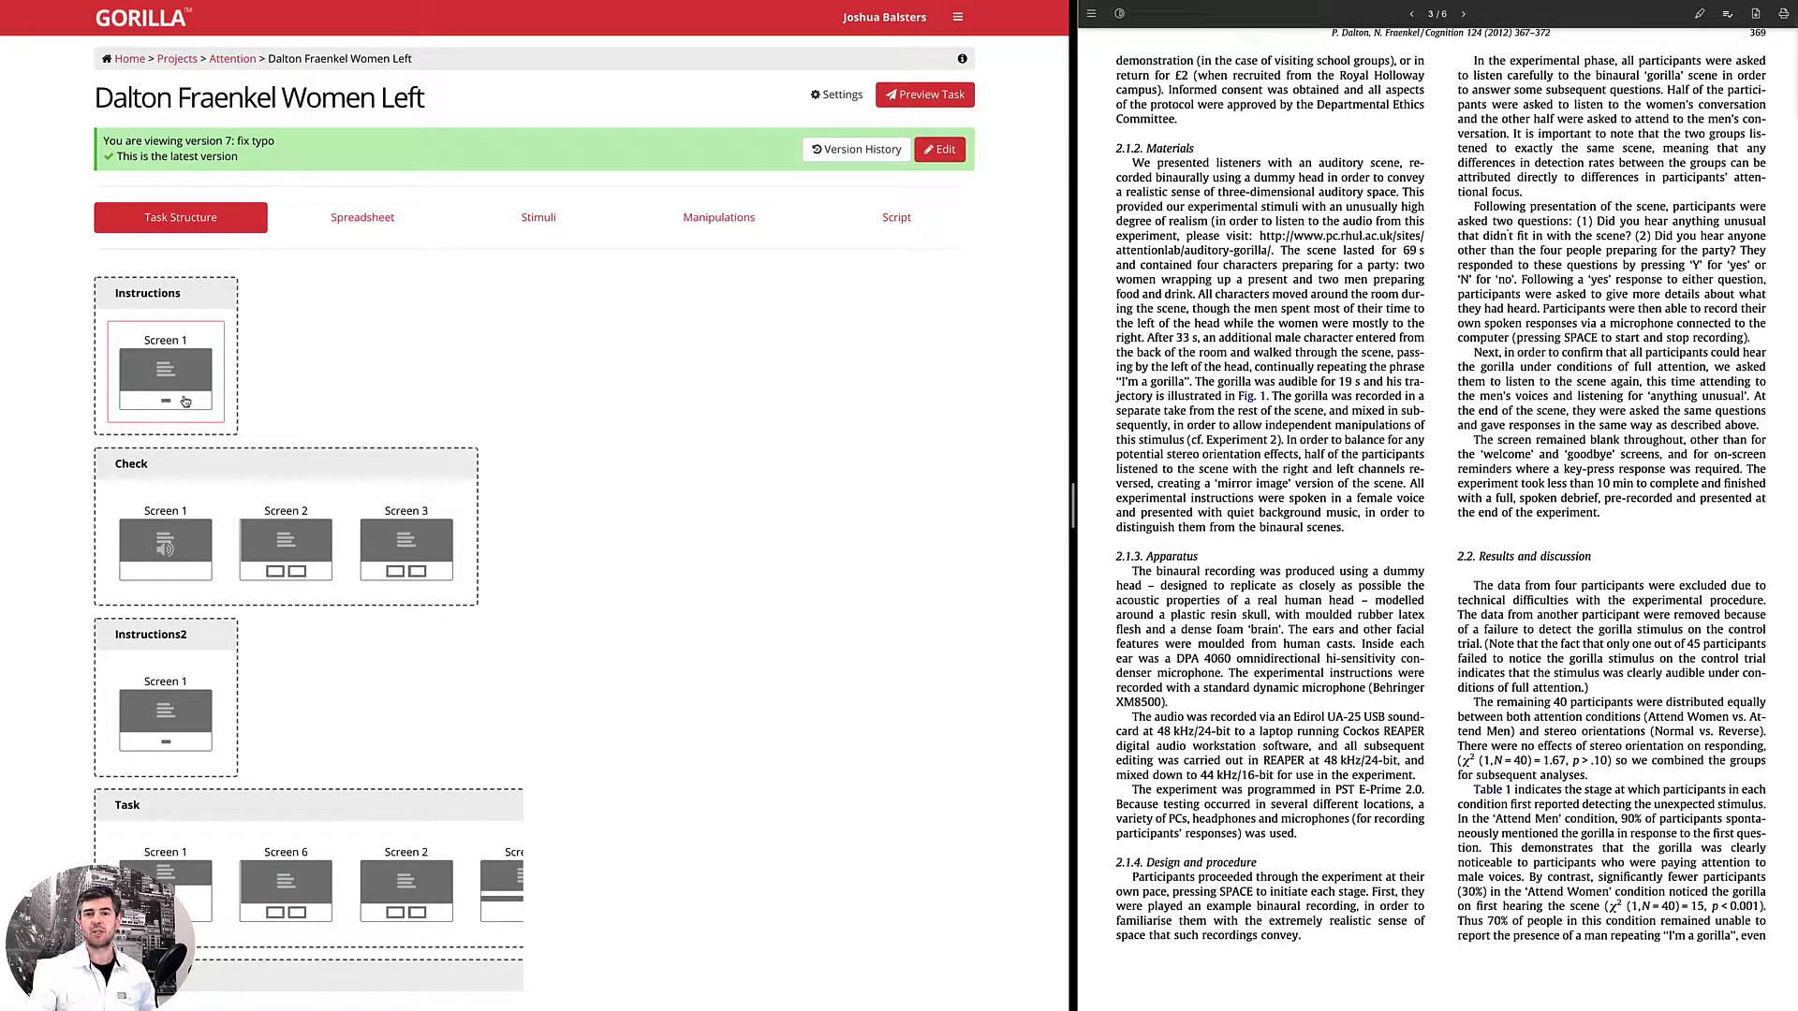
pyautogui.click(185, 401)
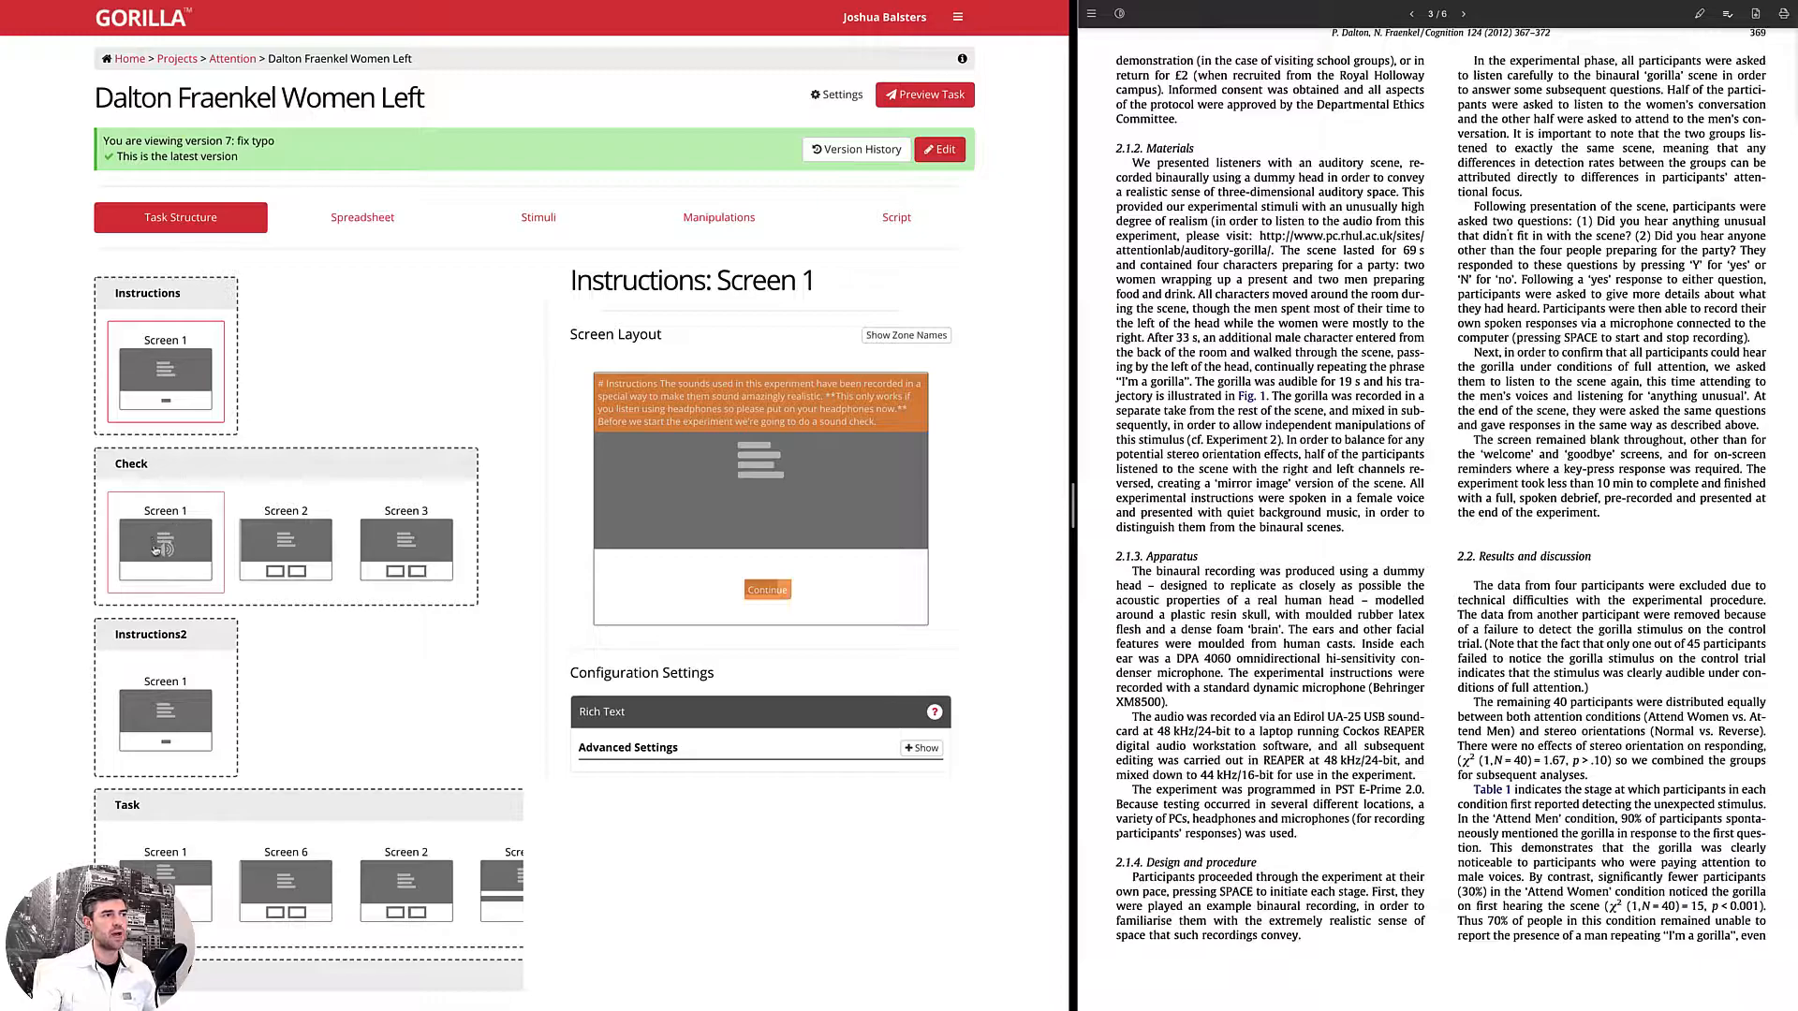
pyautogui.click(156, 551)
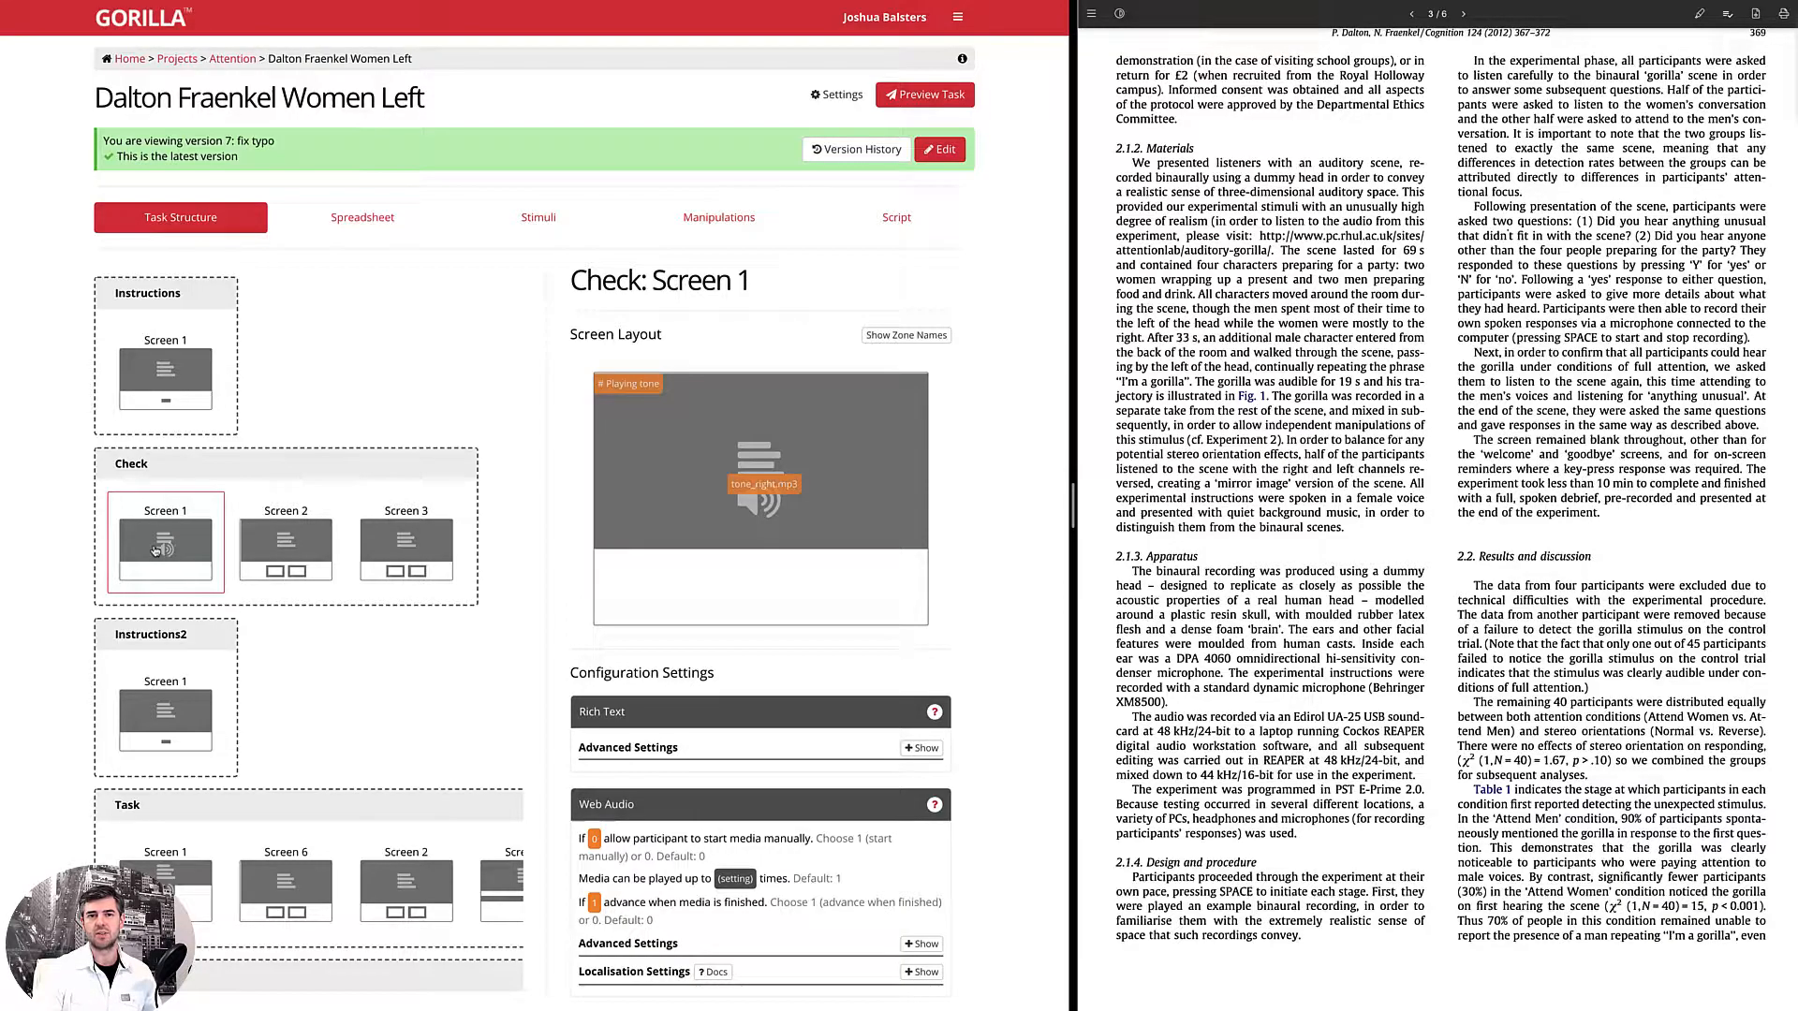
pyautogui.click(378, 515)
pyautogui.click(297, 521)
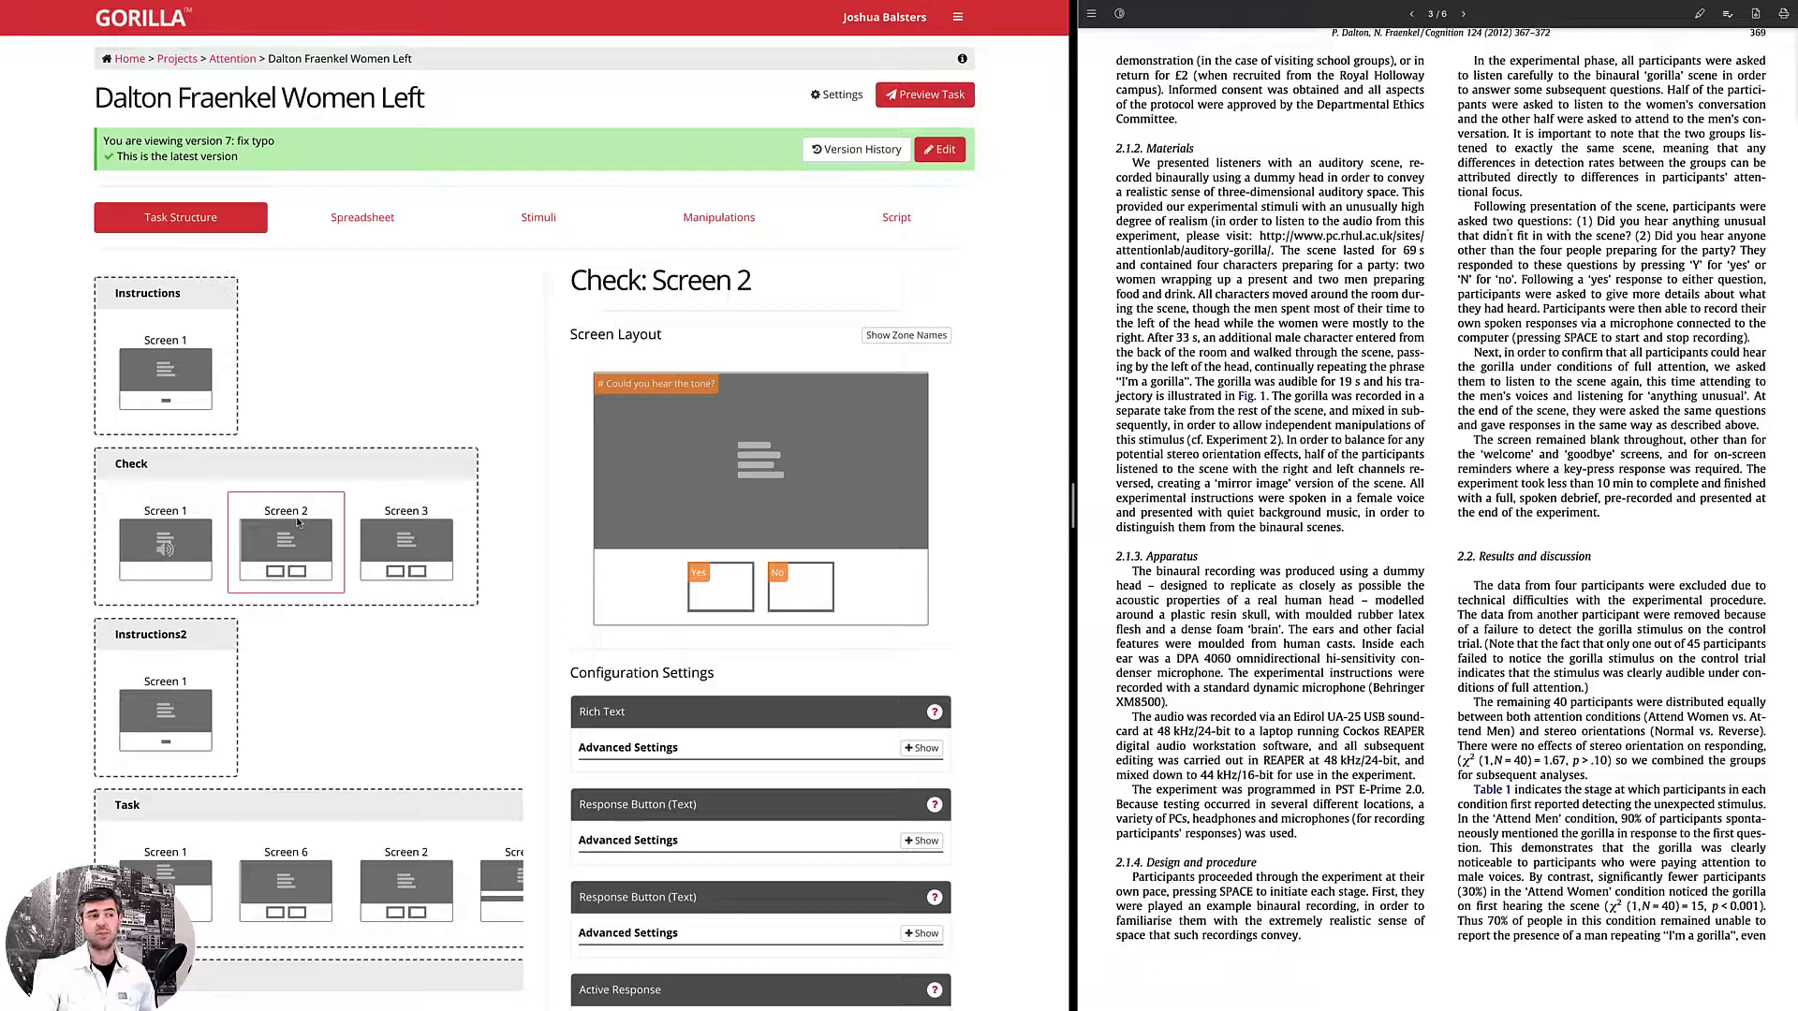
pyautogui.click(378, 548)
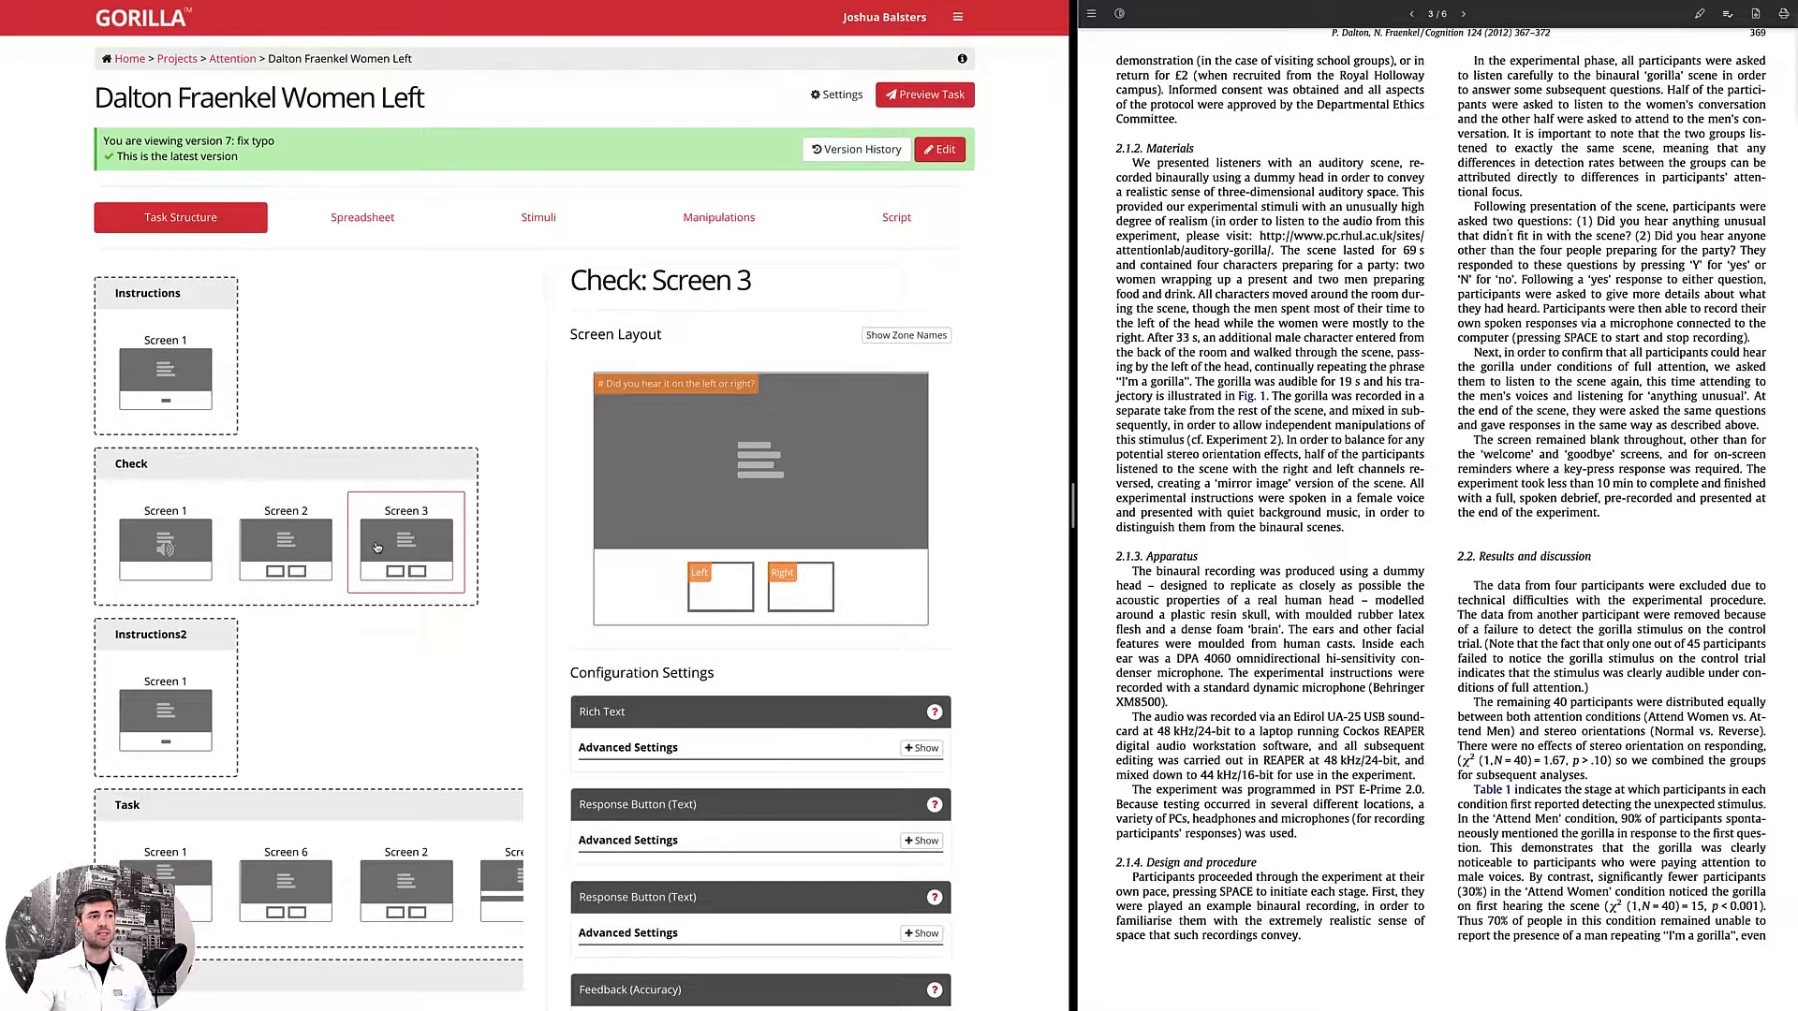
pyautogui.click(186, 390)
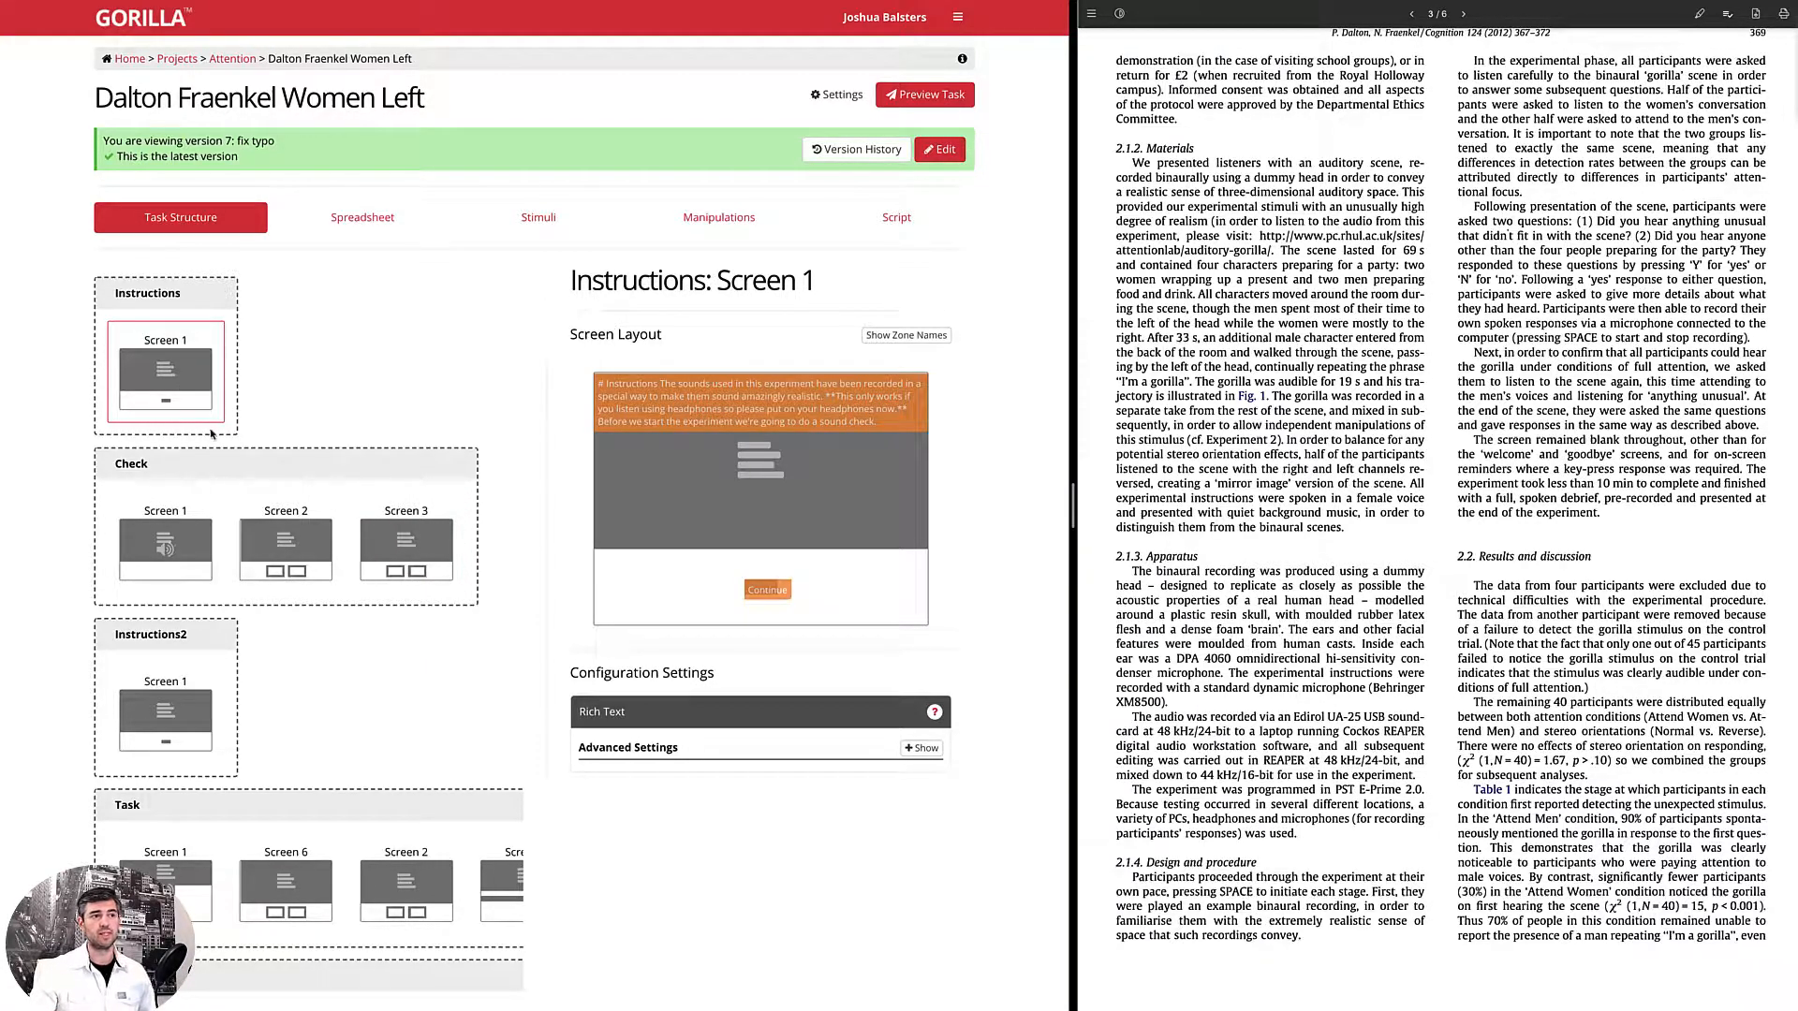
pyautogui.click(183, 711)
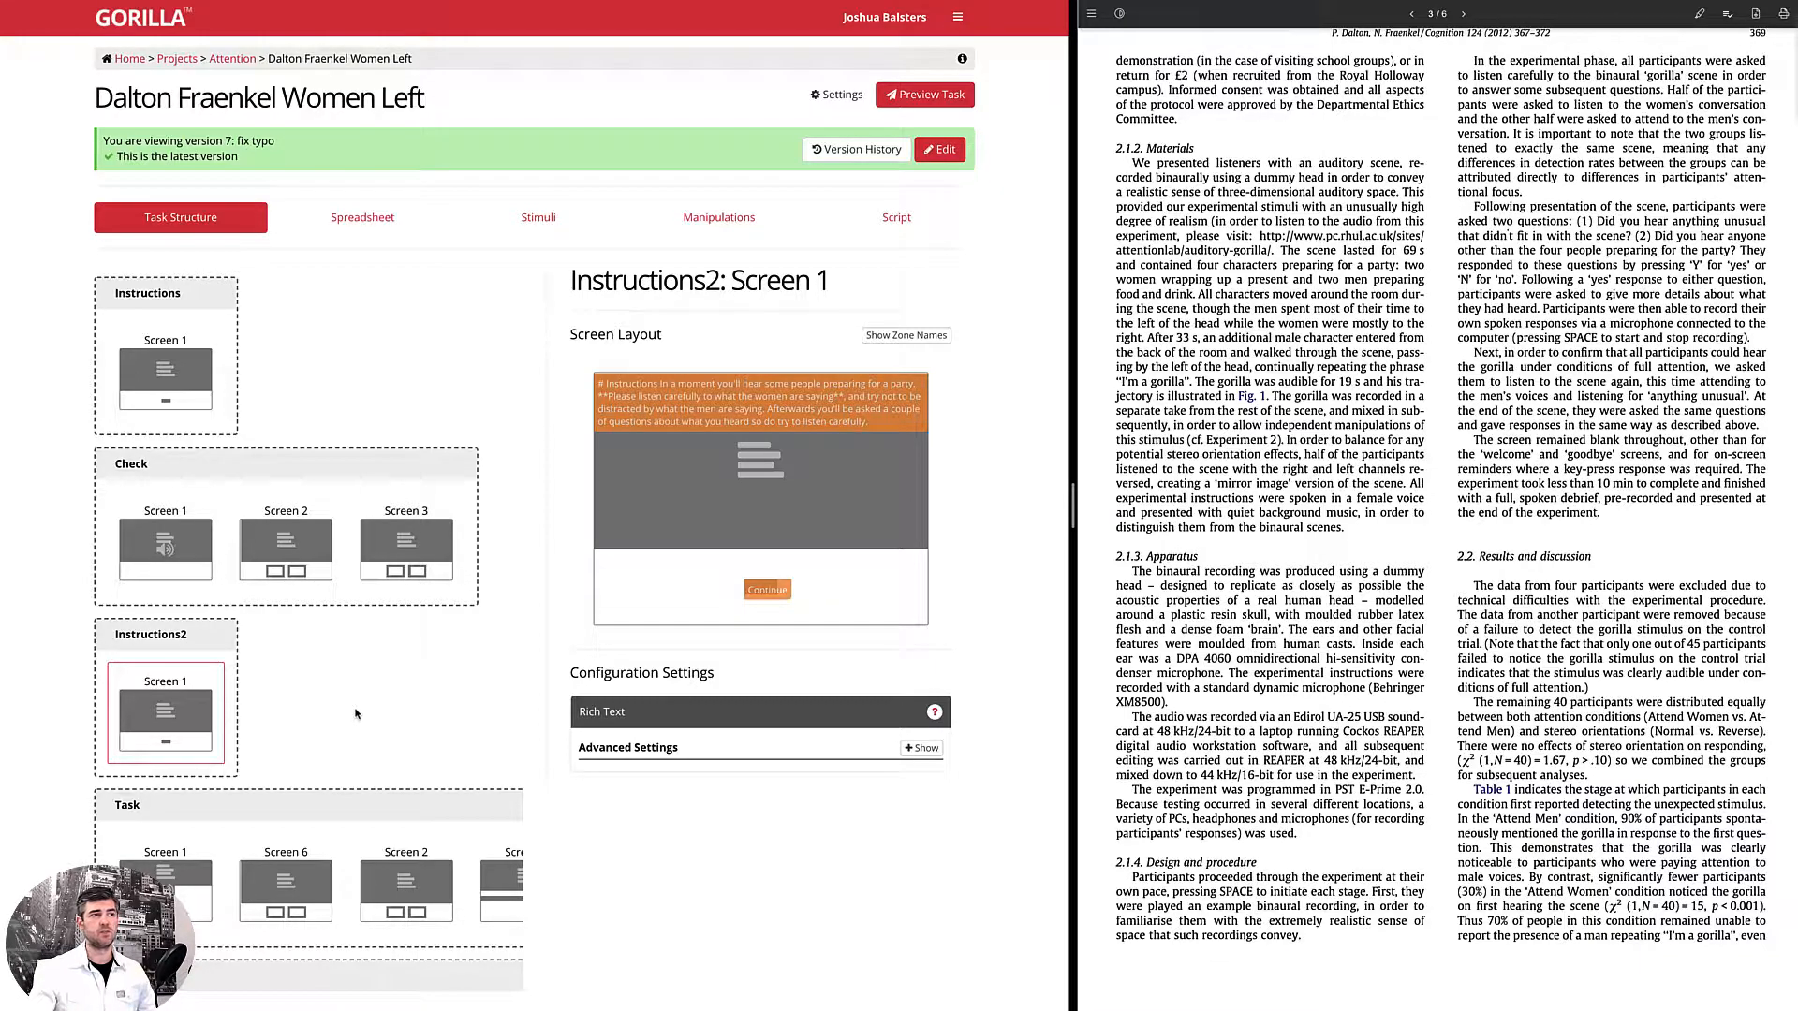
# Step: Examine the Task display's audio screen, left/right and yes/no question screens, and the text response screen
pyautogui.scroll(-2, 355, 714)
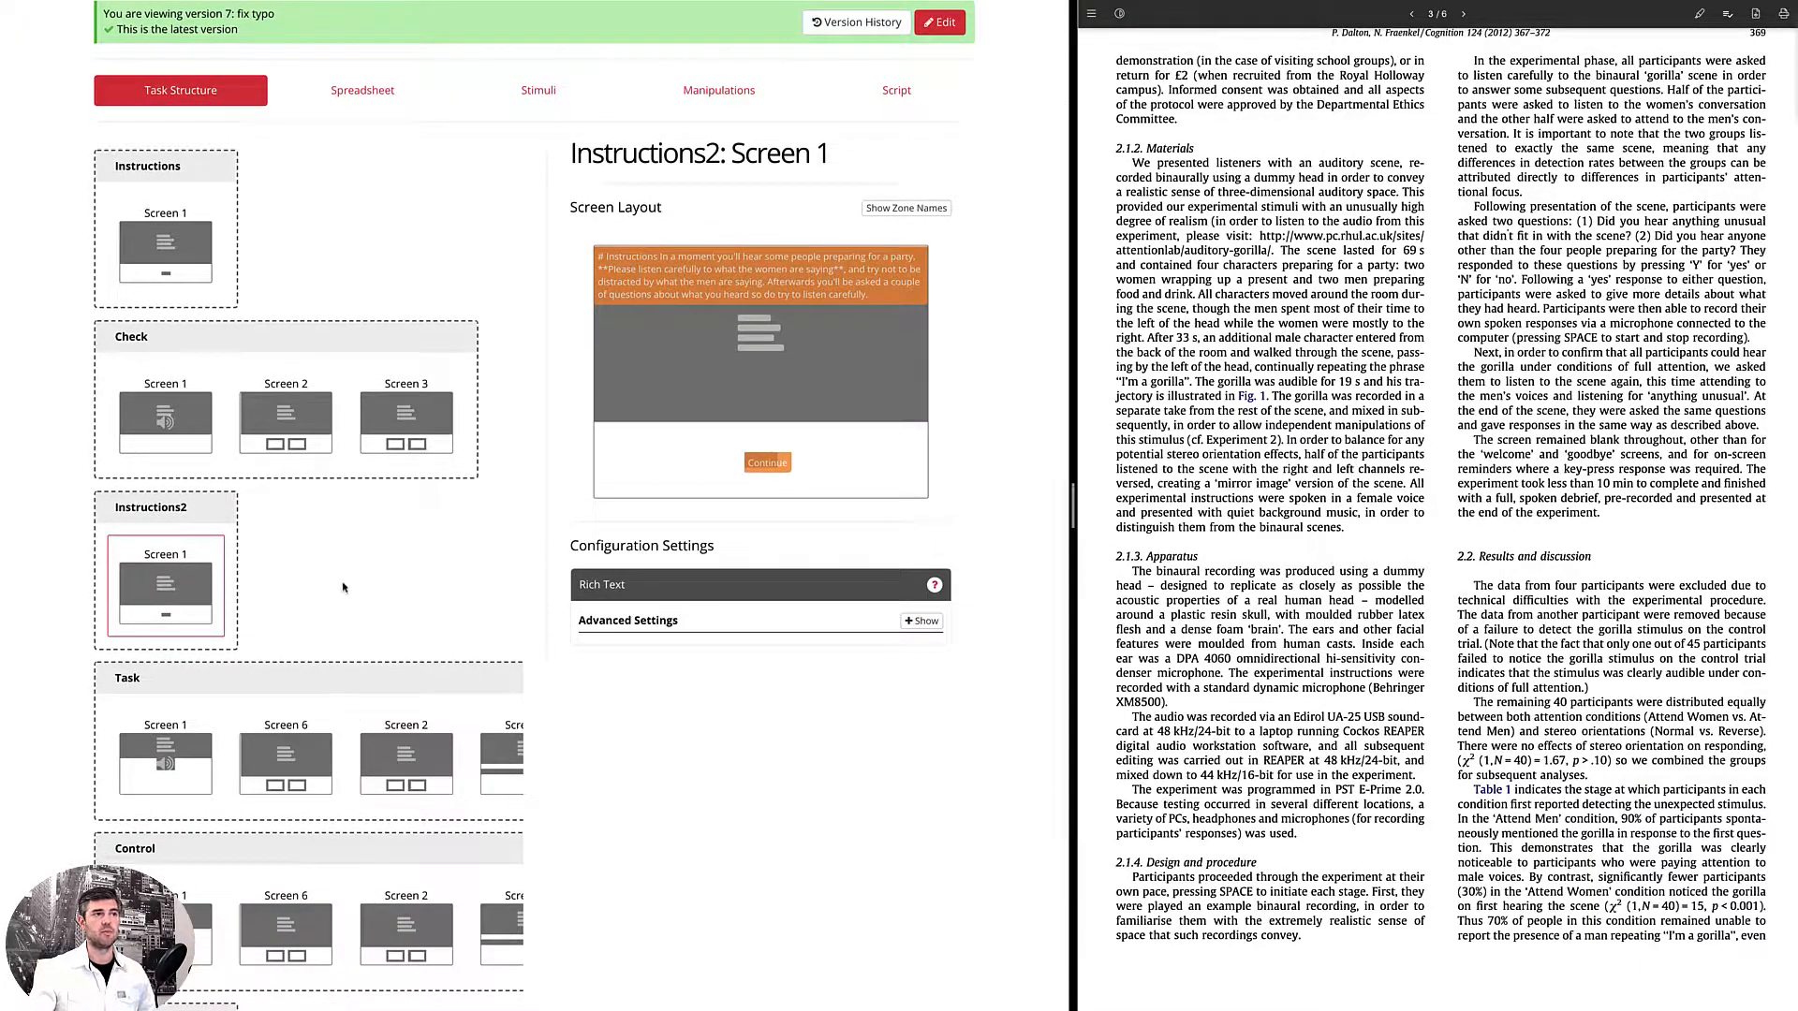
pyautogui.scroll(-1, 343, 587)
pyautogui.click(170, 752)
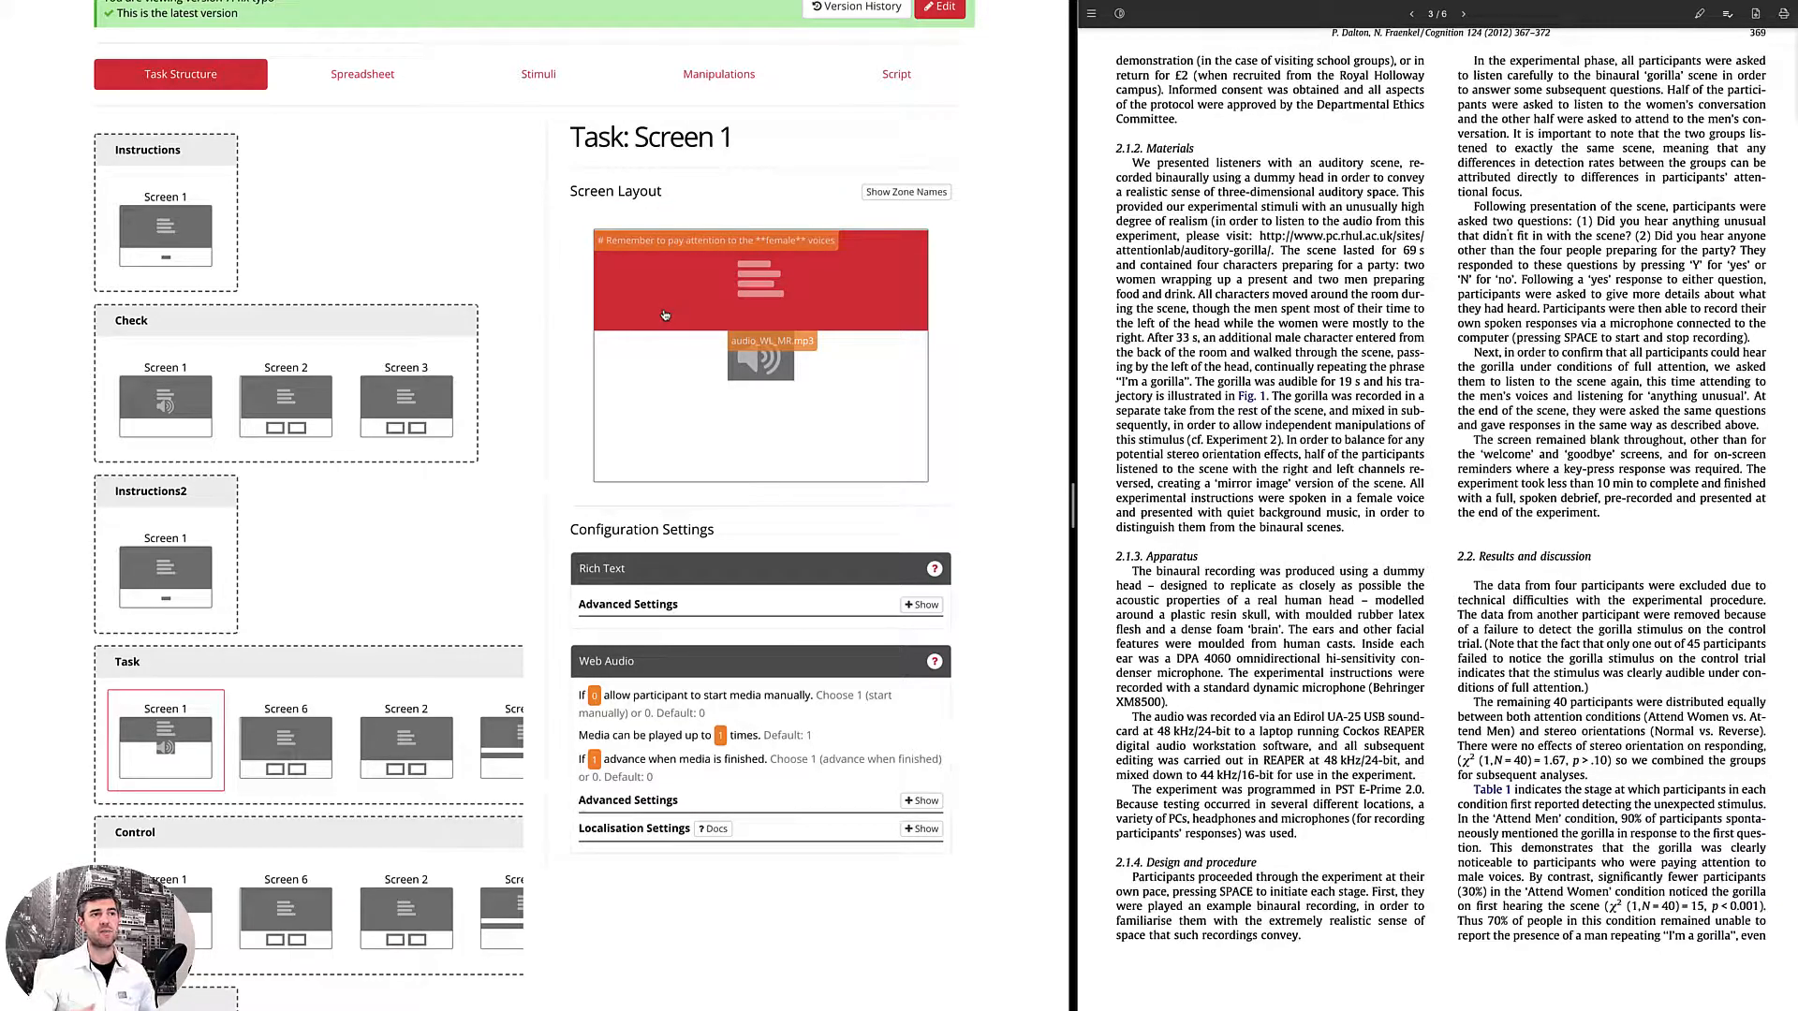
pyautogui.click(288, 767)
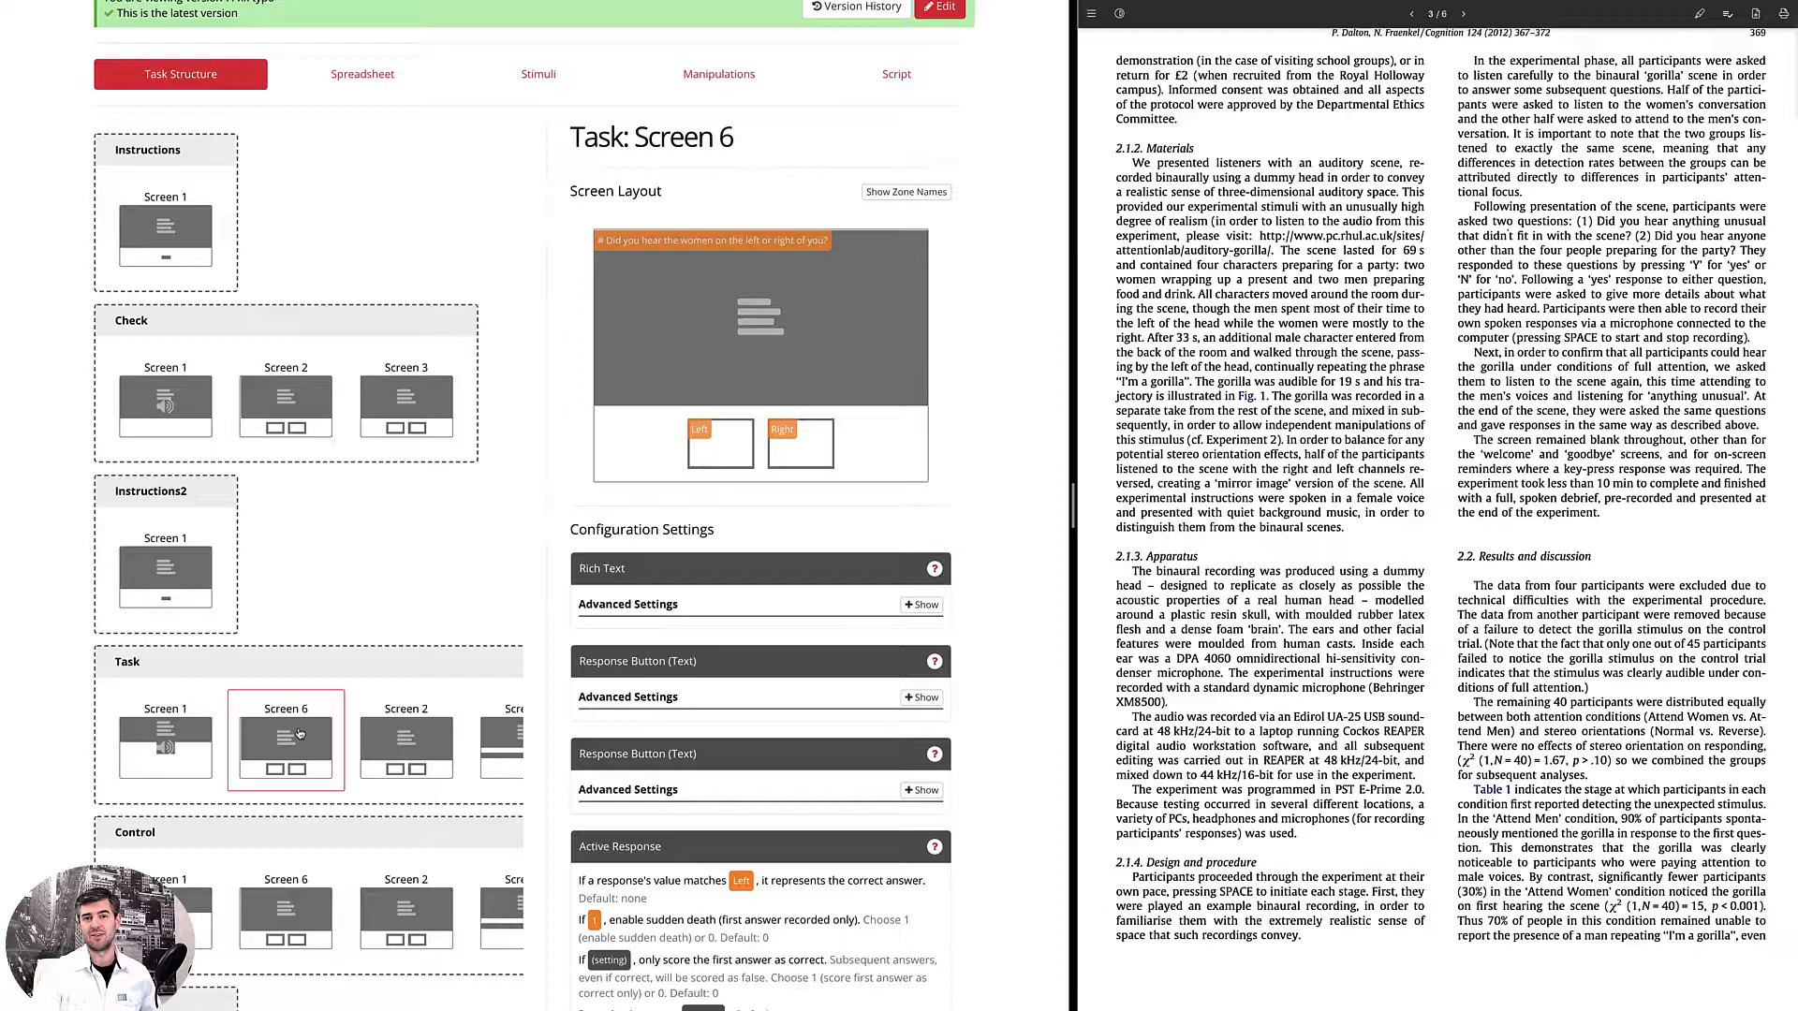
pyautogui.click(393, 746)
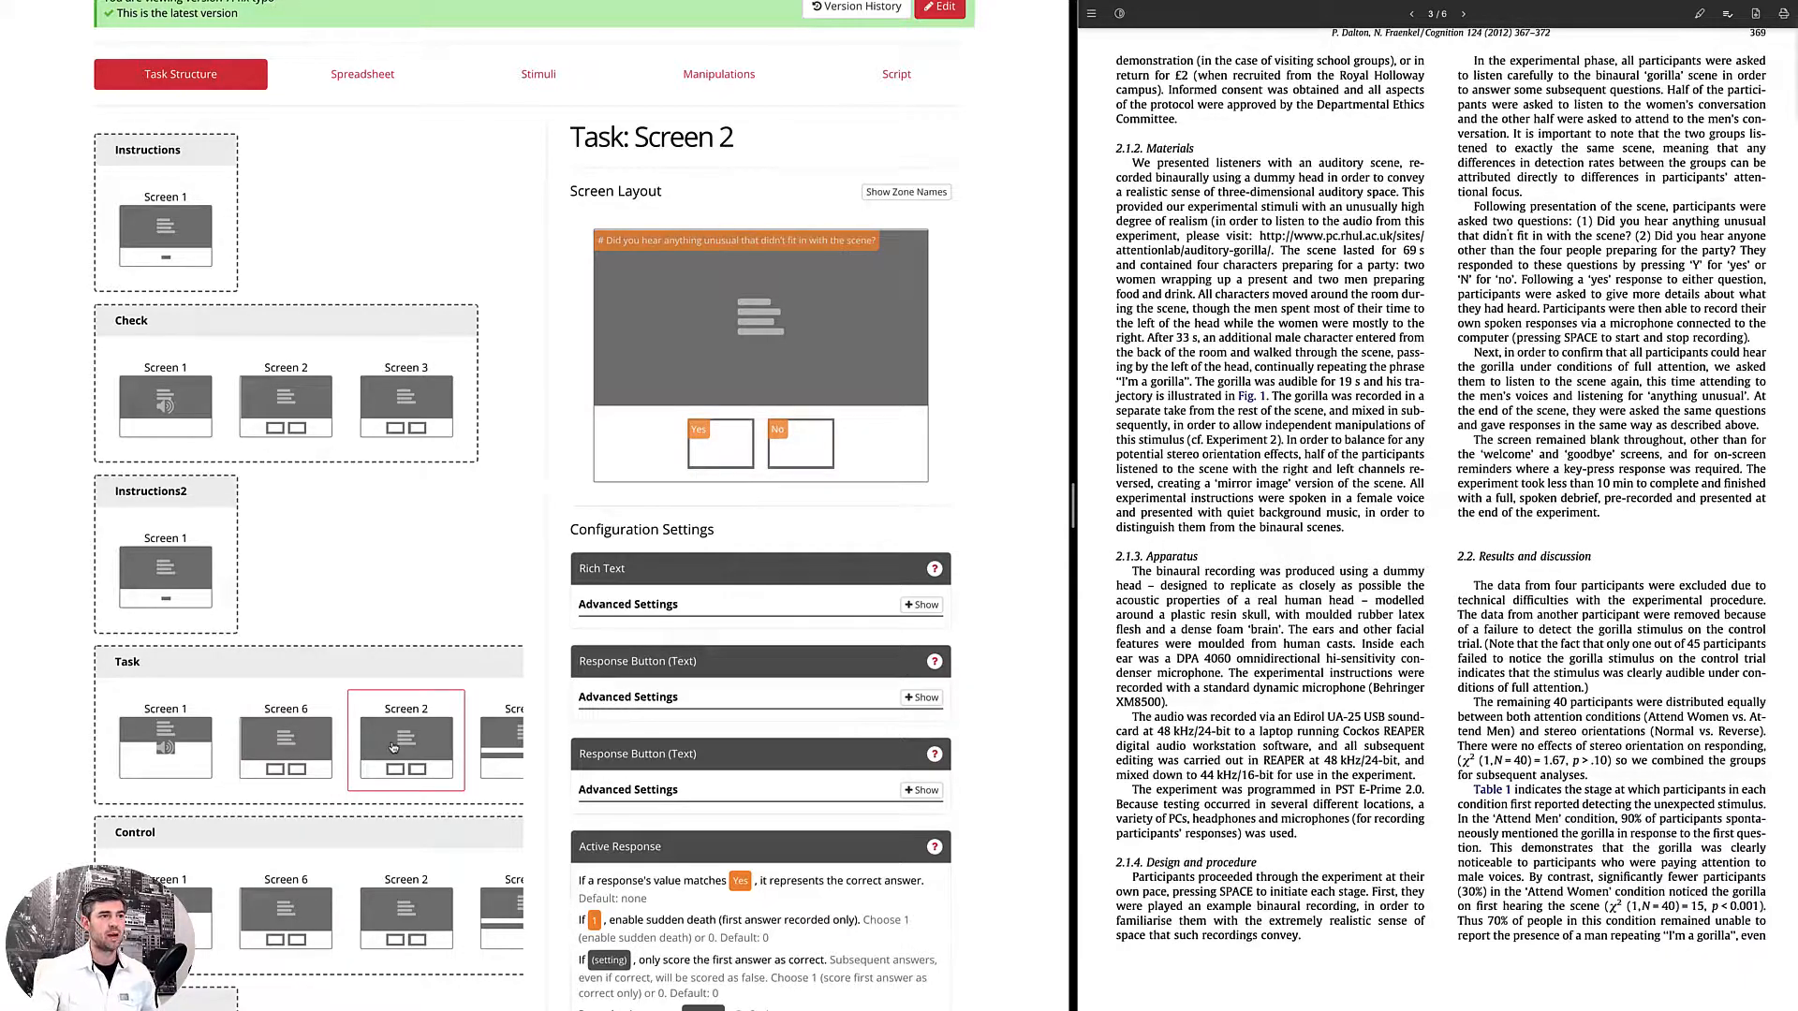
pyautogui.hscroll(3, 393, 746)
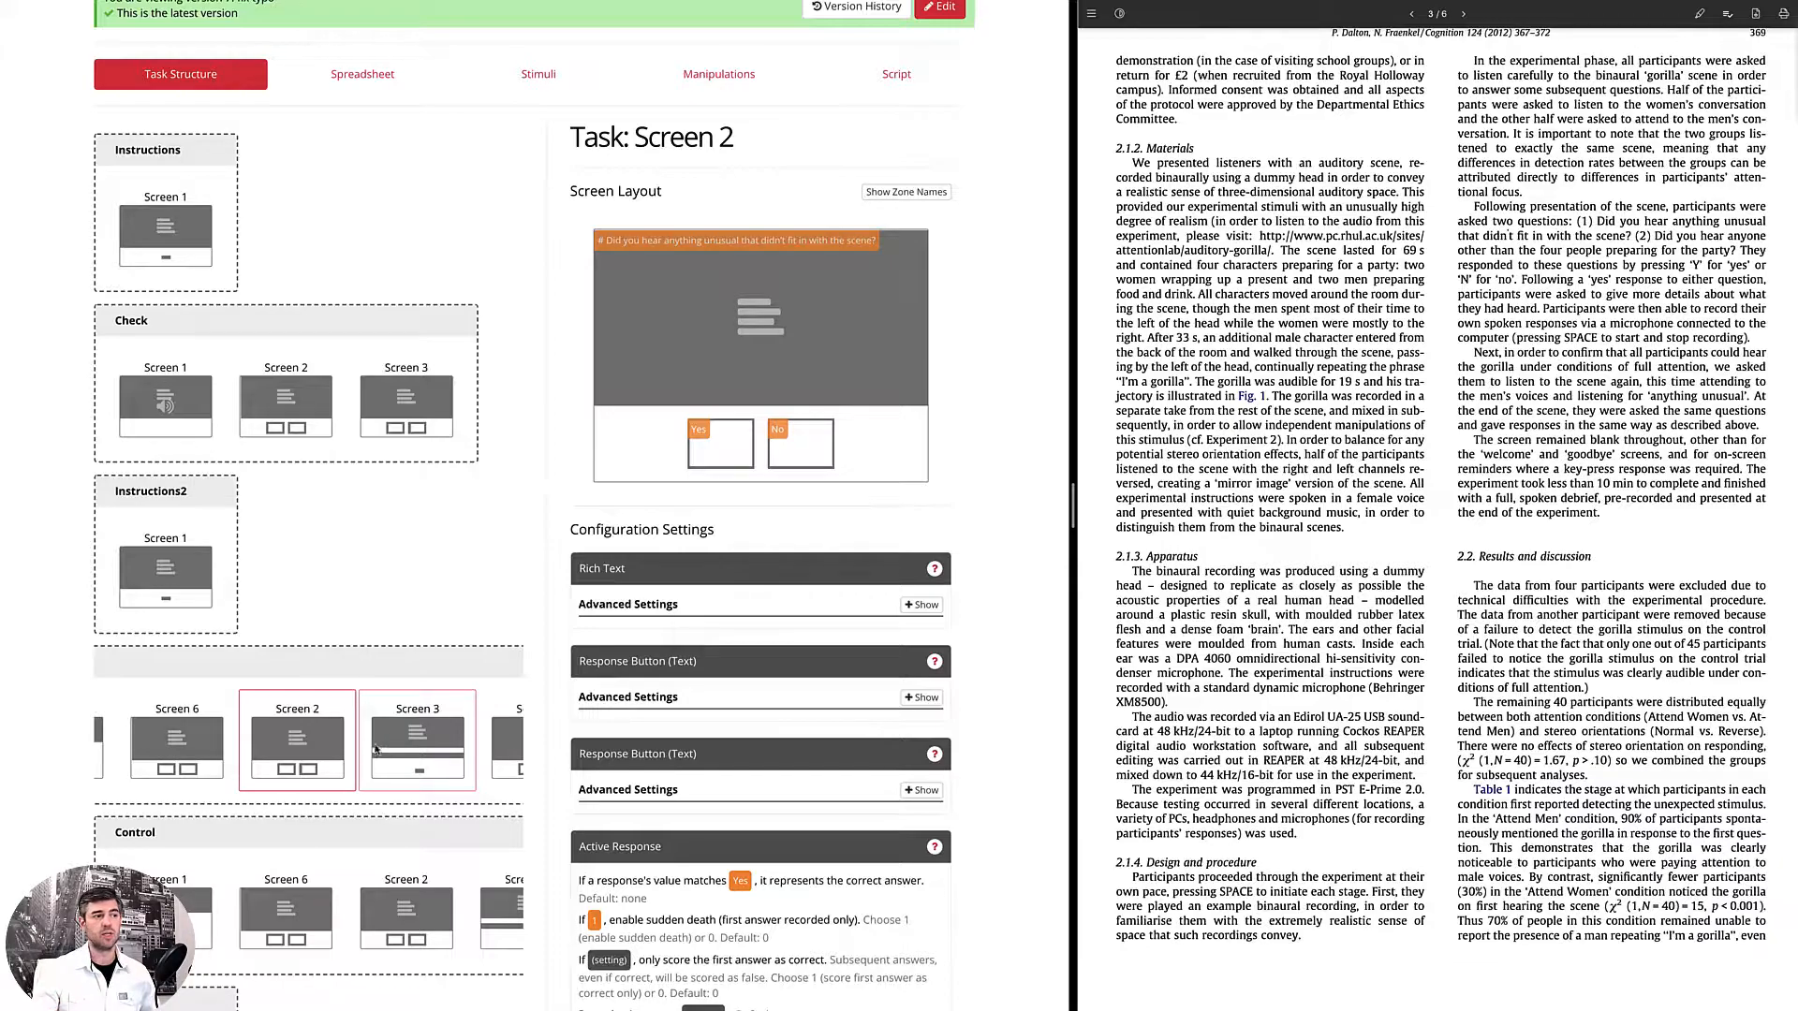
pyautogui.hscroll(2, 422, 753)
pyautogui.click(466, 755)
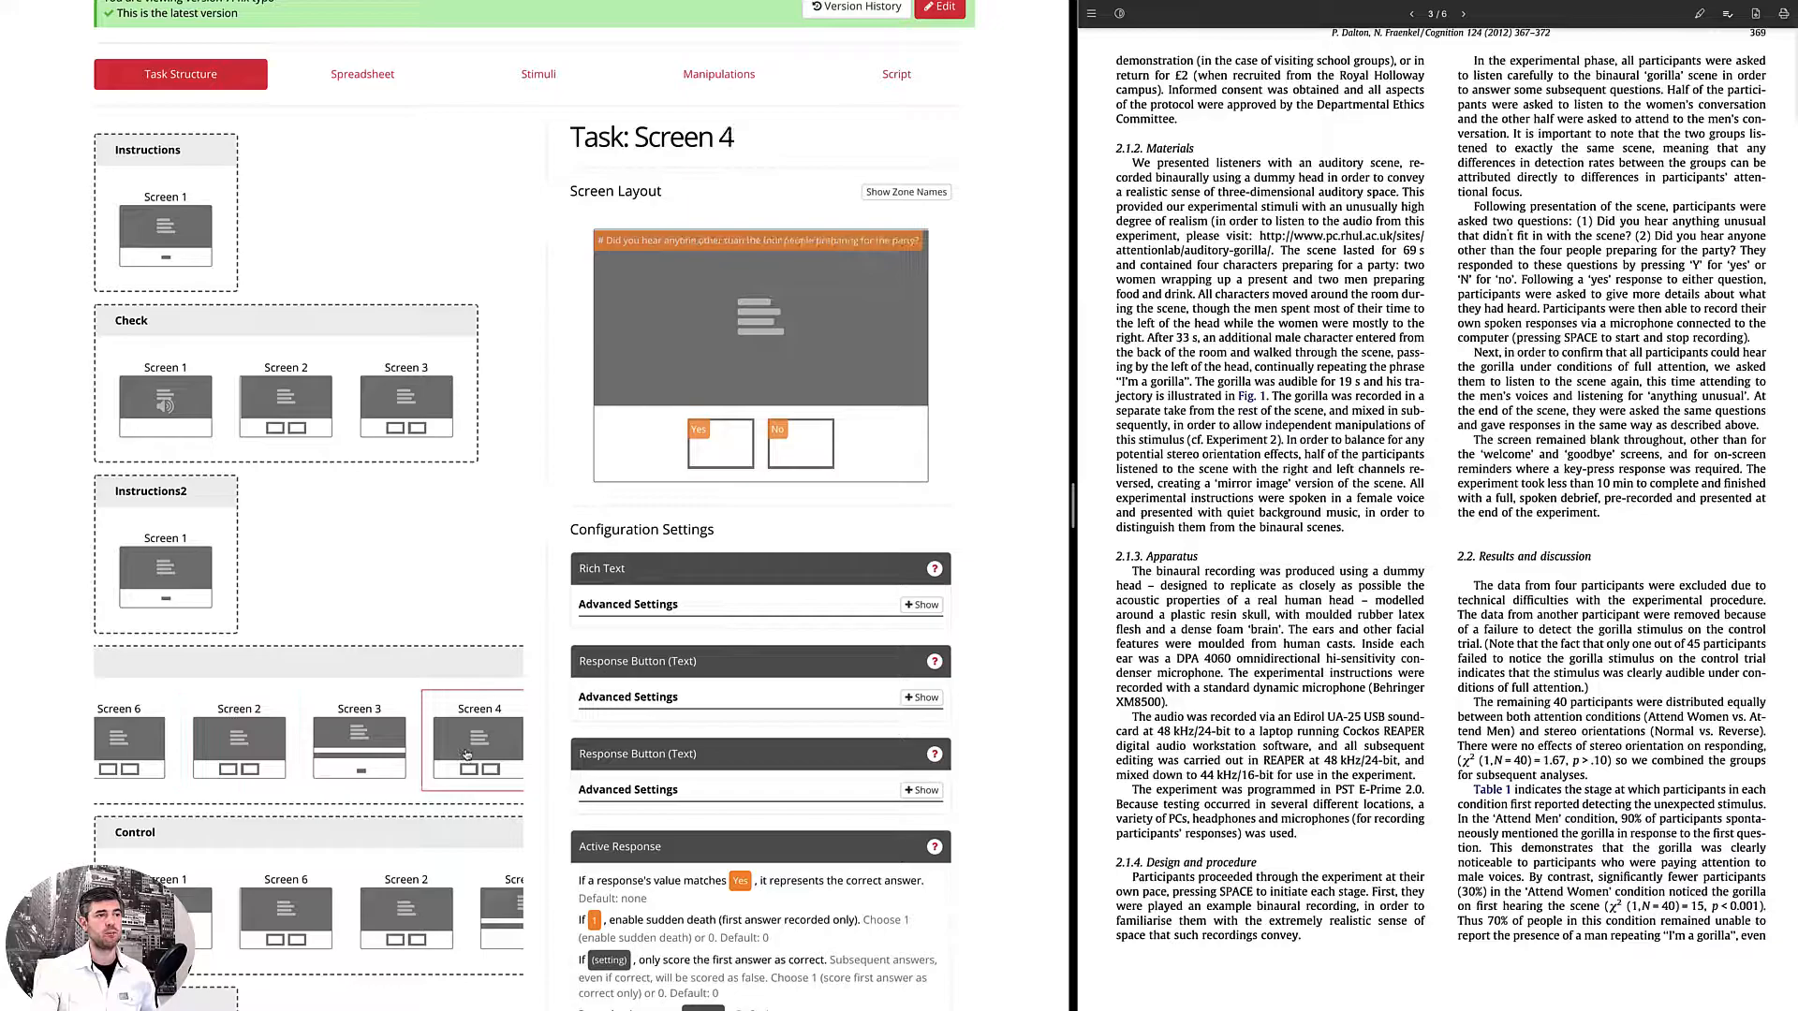
pyautogui.click(368, 752)
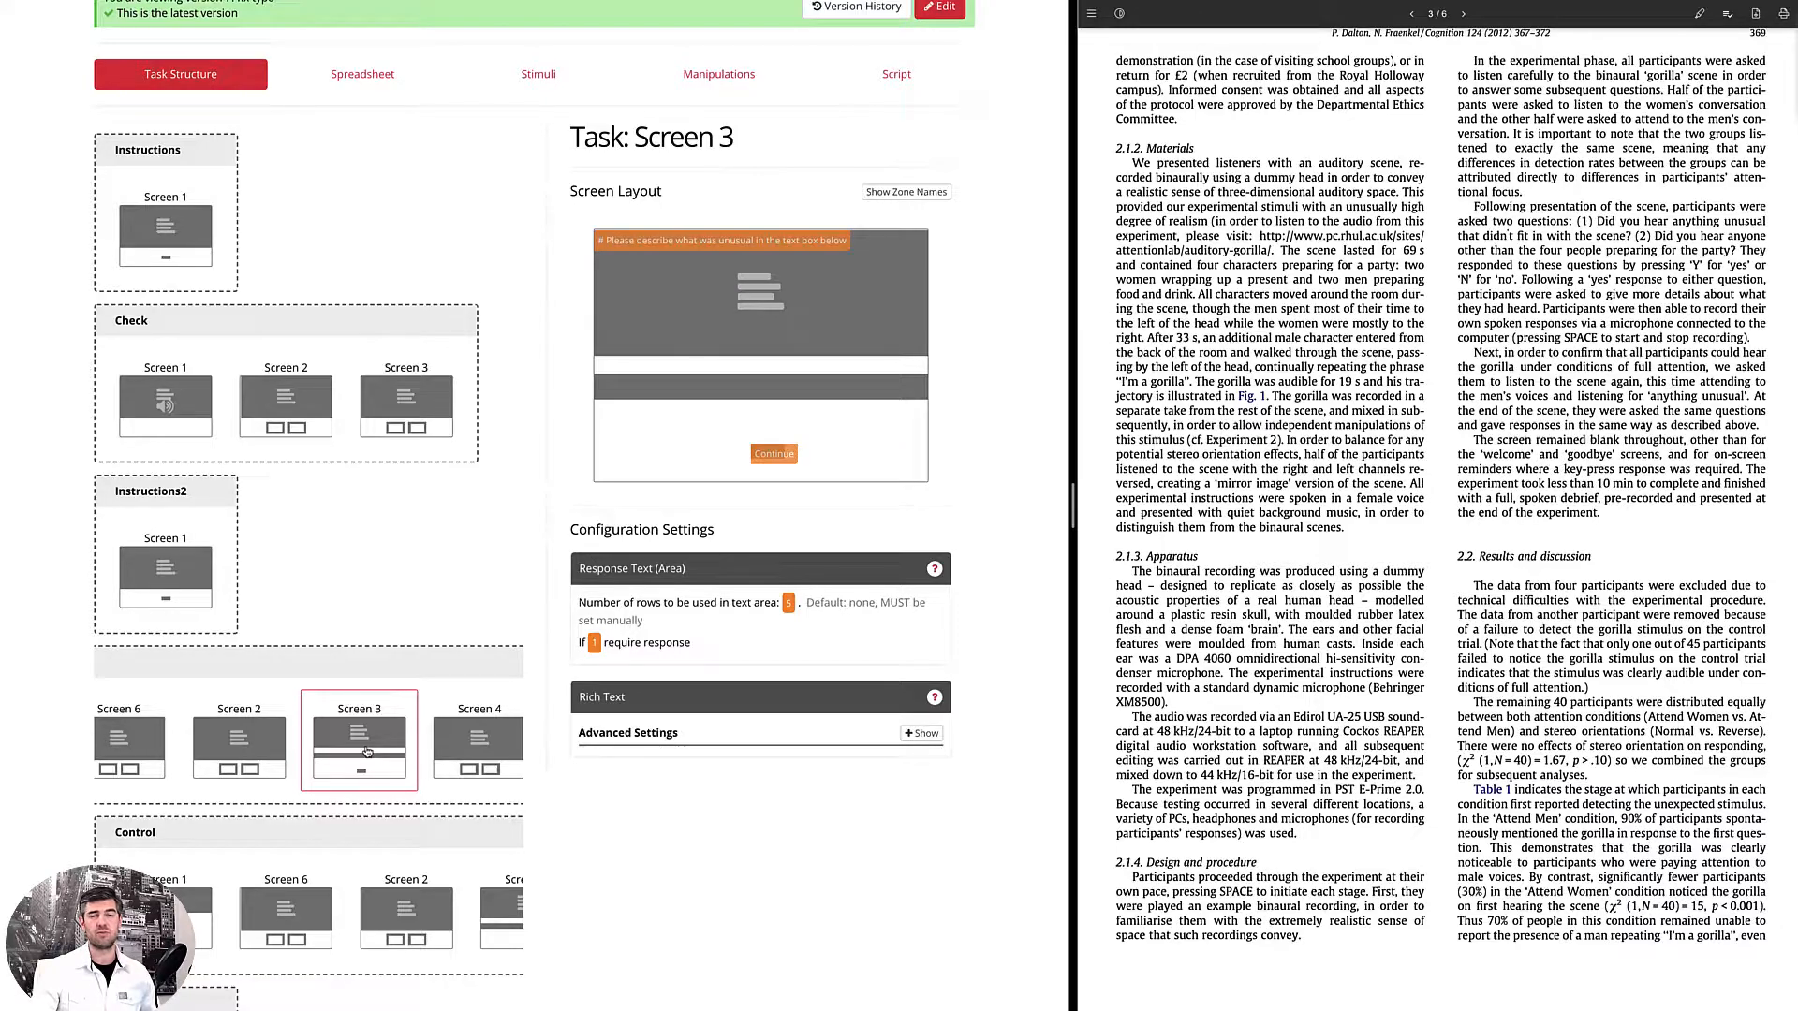
# Step: Look over the remaining Task screens and the Control display, and examine the End display's debrief screen
pyautogui.hscroll(5, 367, 752)
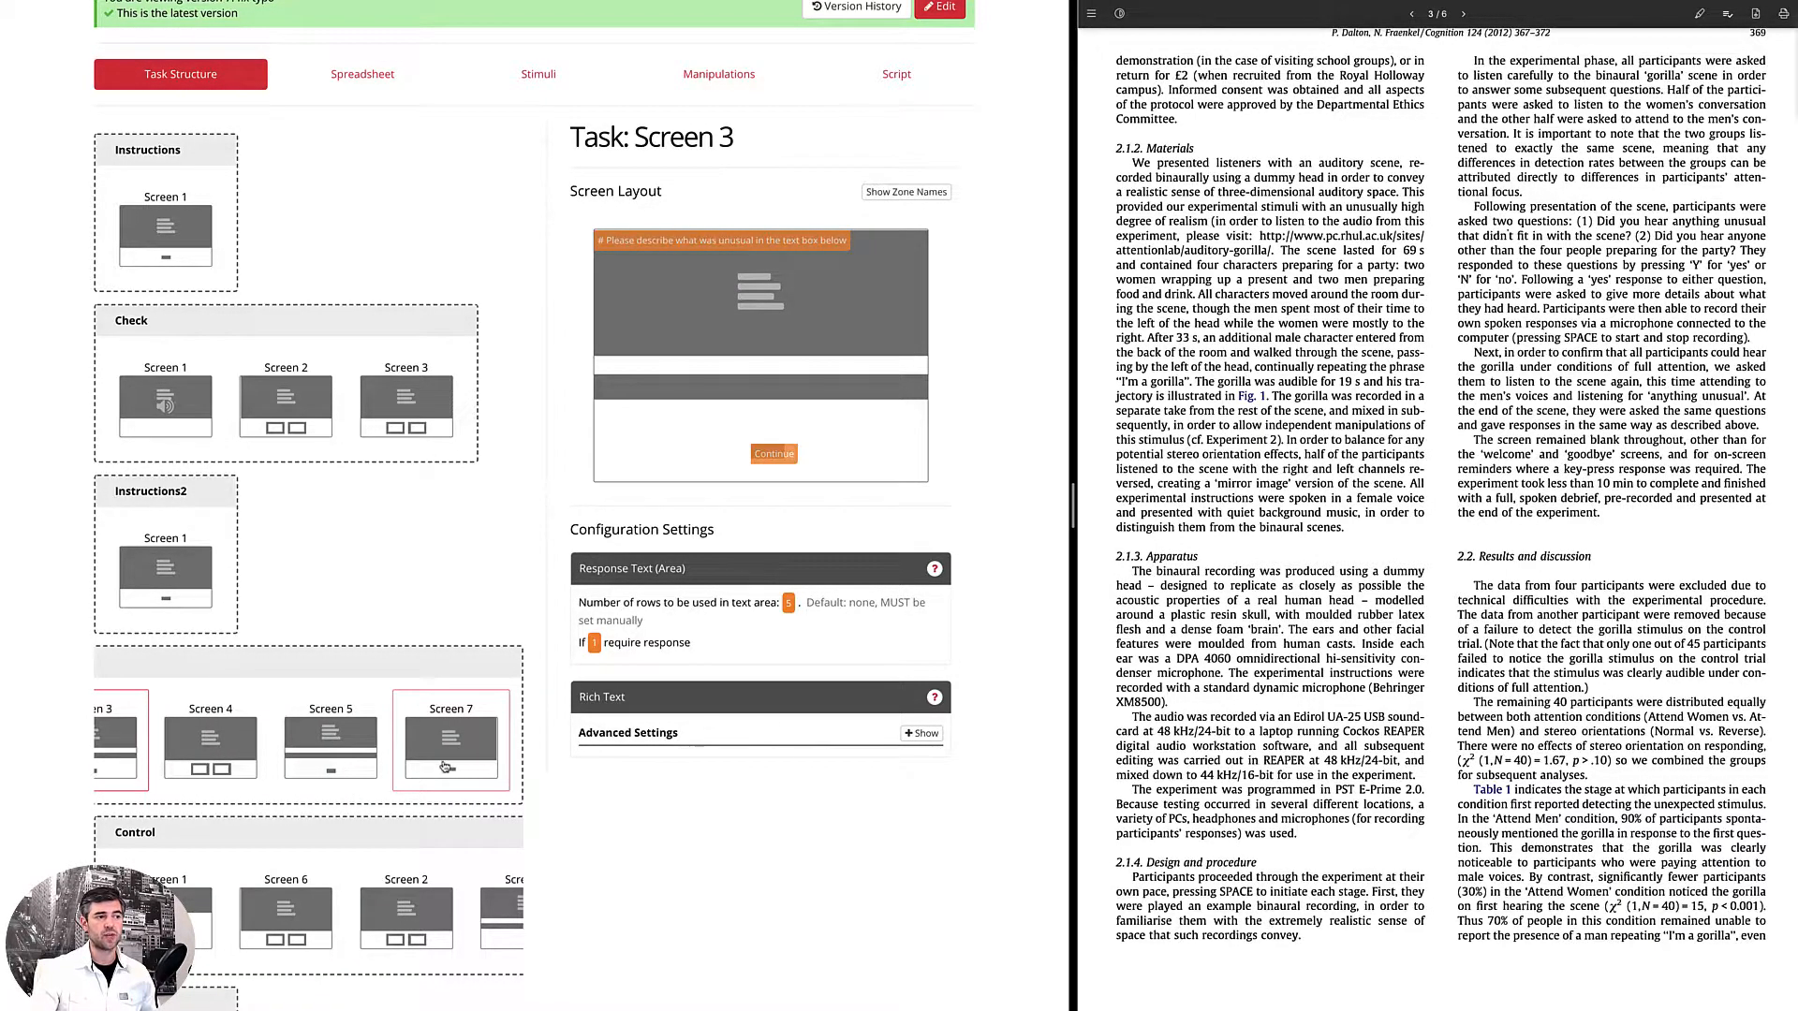
pyautogui.scroll(-2, 312, 892)
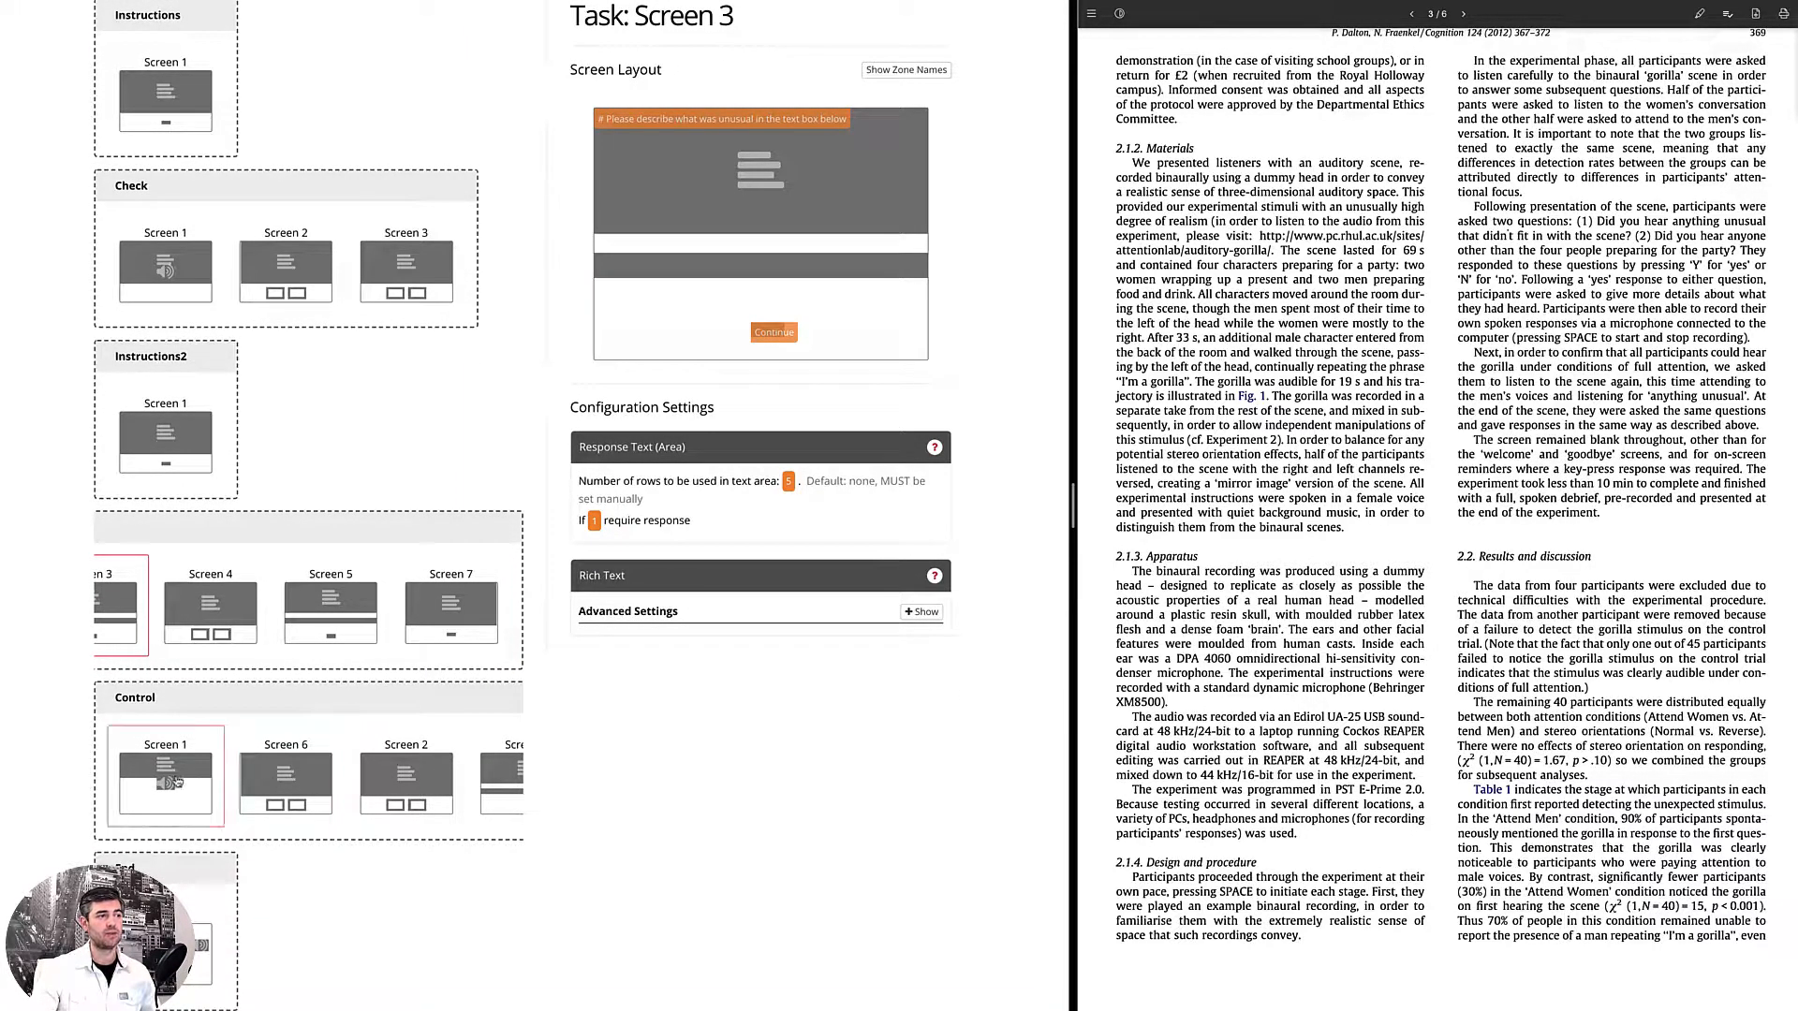
pyautogui.click(204, 946)
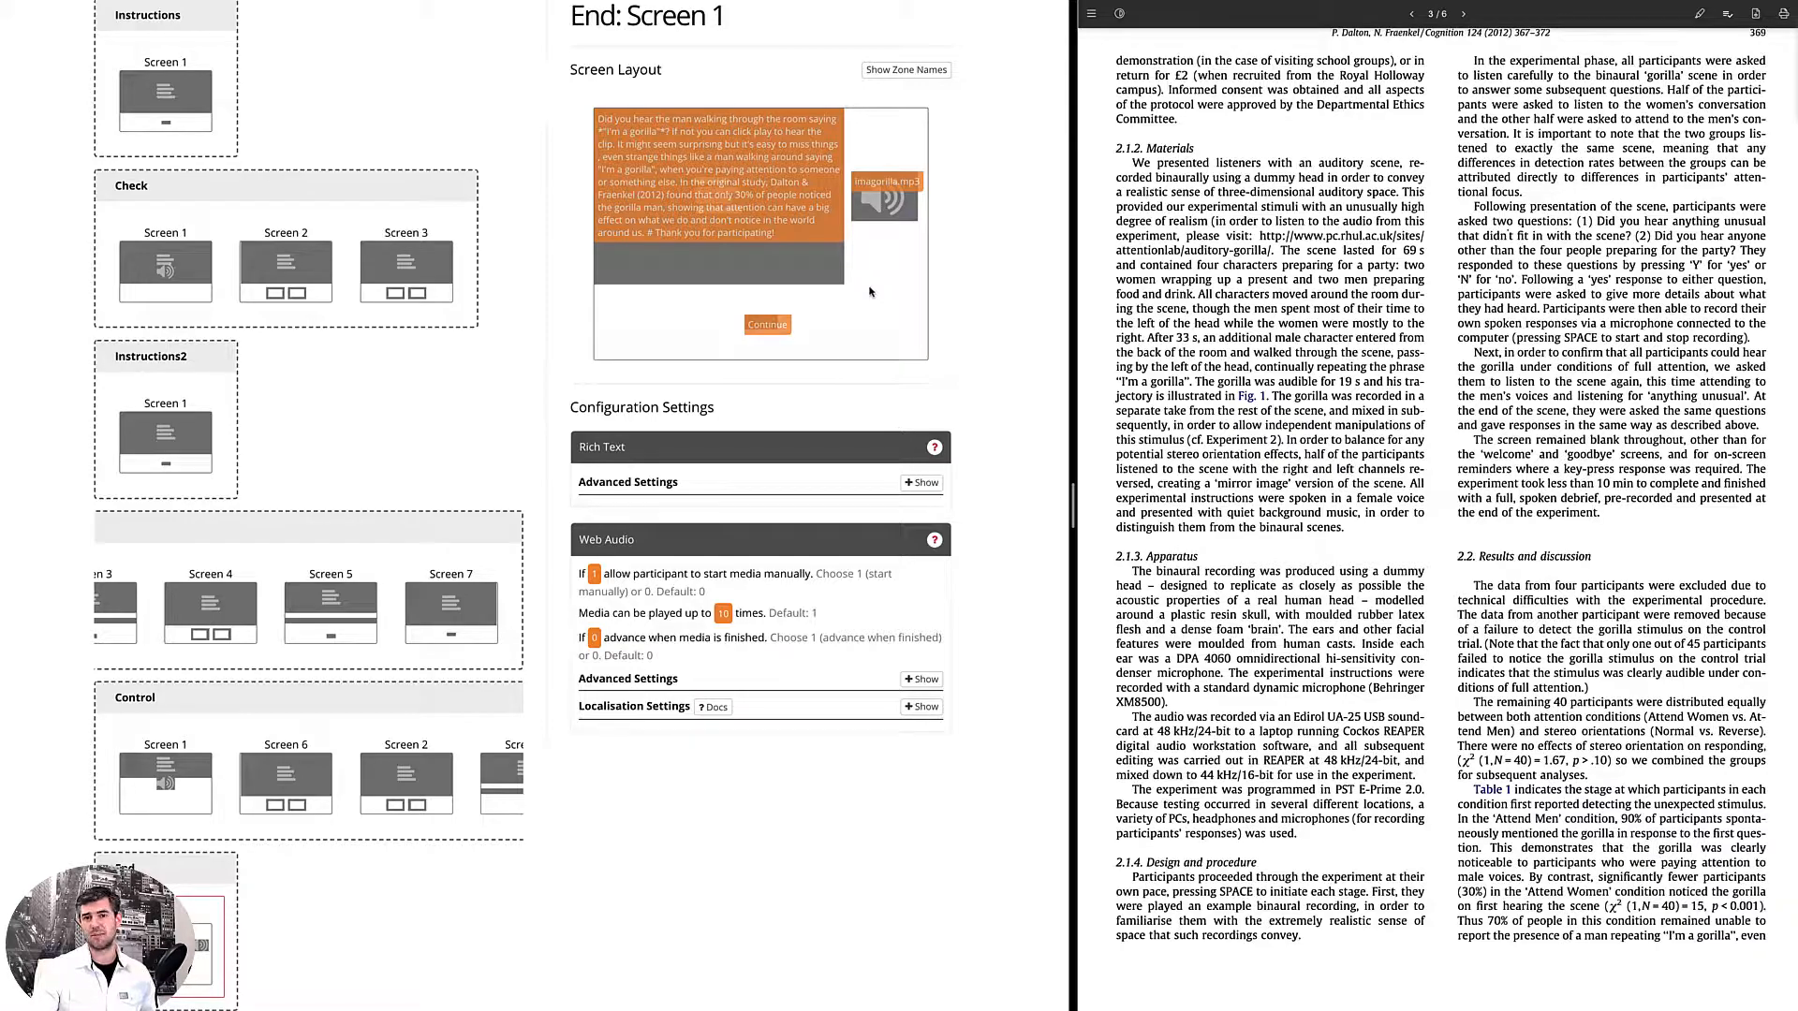
# Step: Check the task's settings for the Clone option without cloning it
pyautogui.scroll(3, 847, 234)
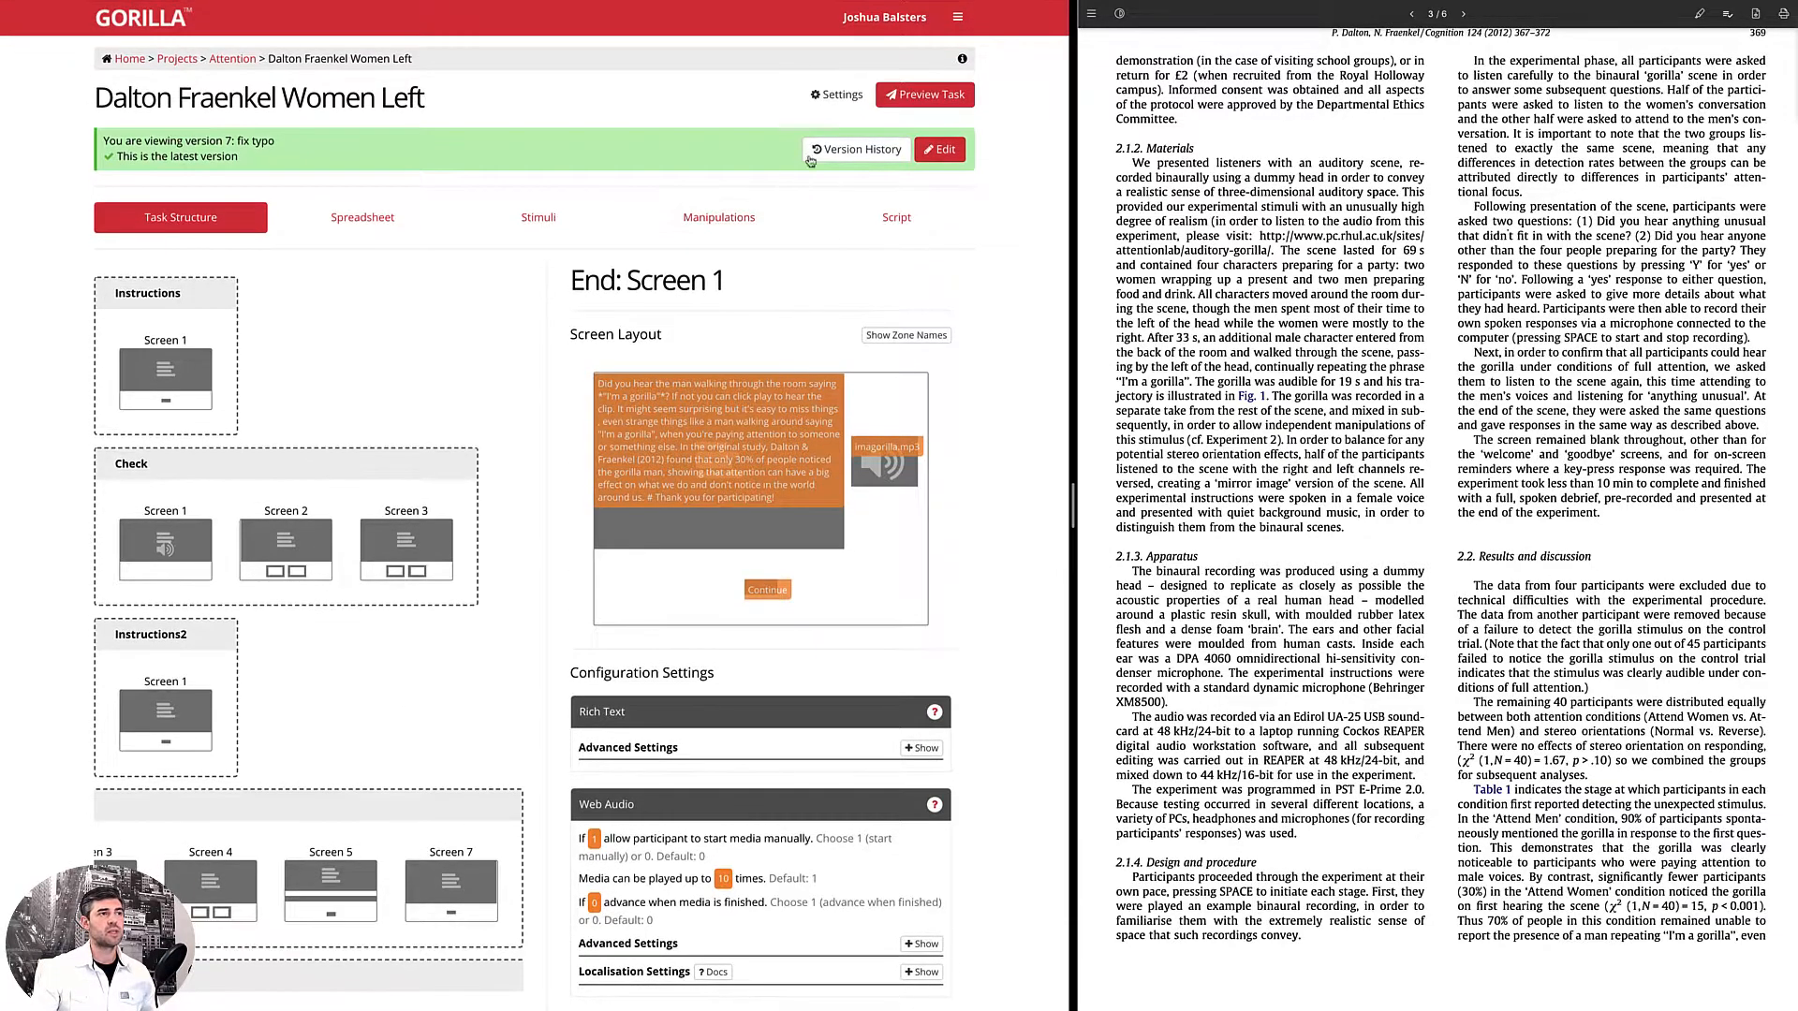
pyautogui.click(837, 97)
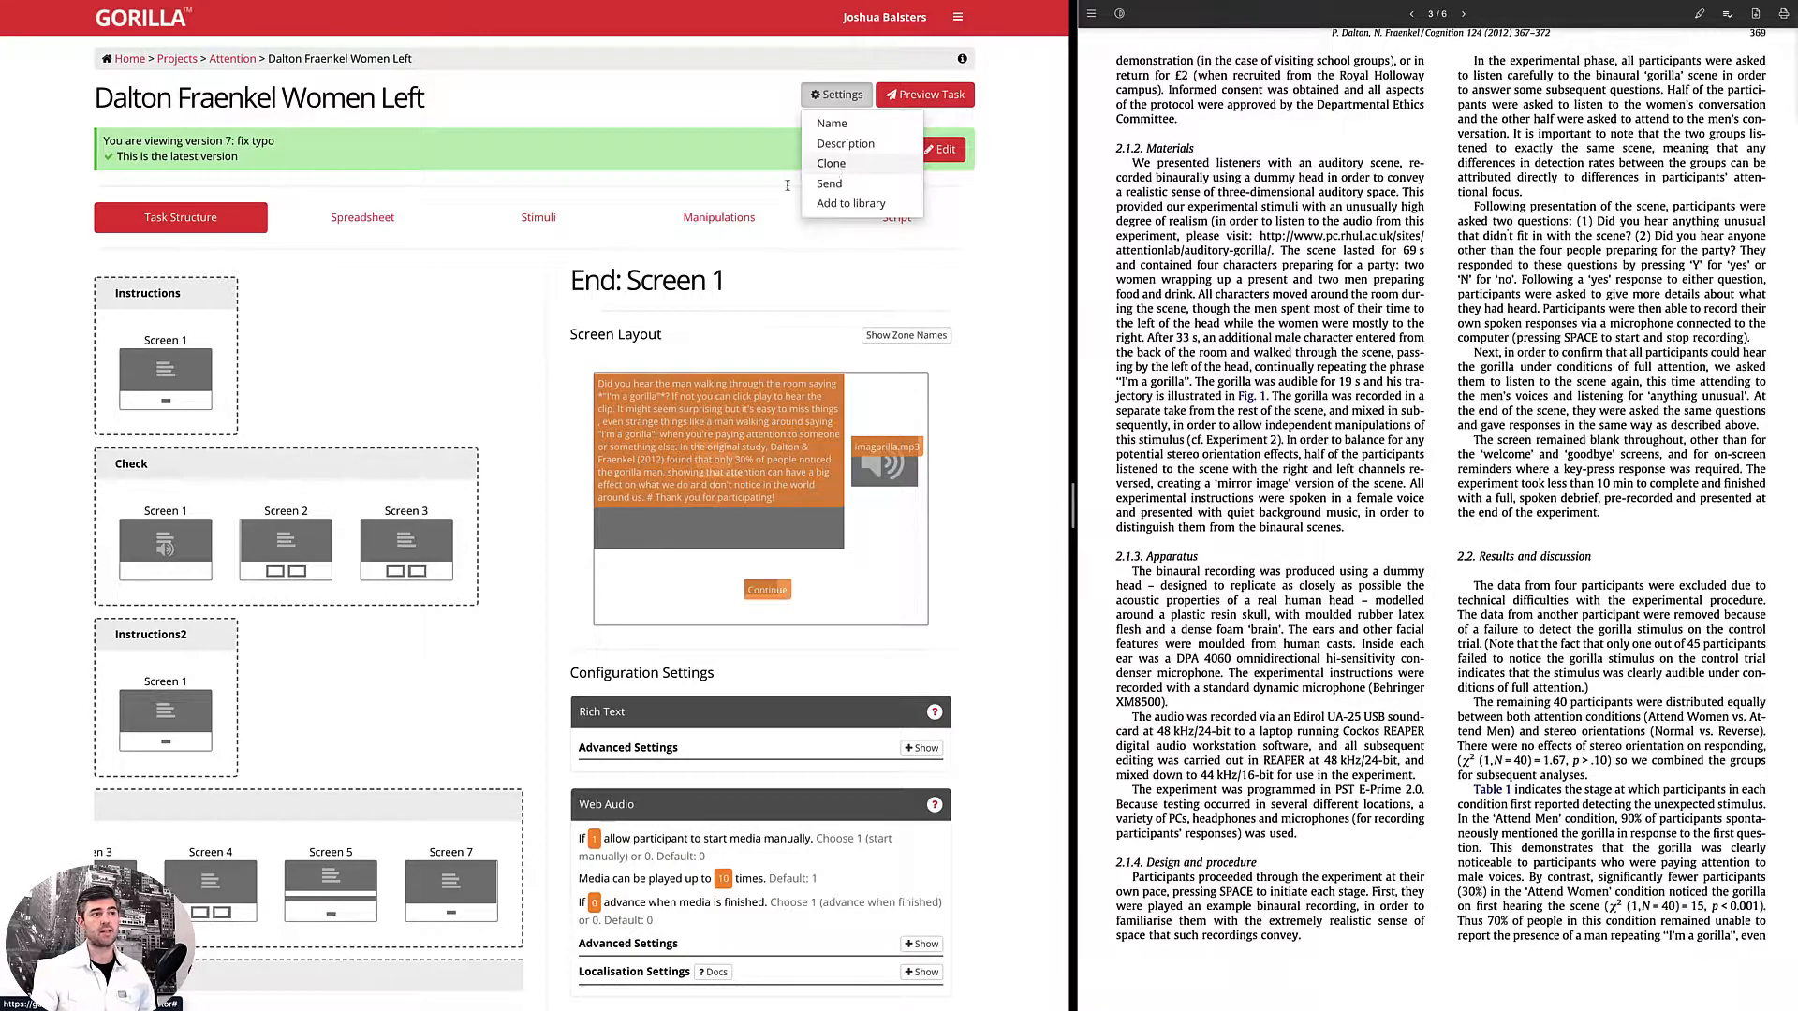
pyautogui.click(494, 465)
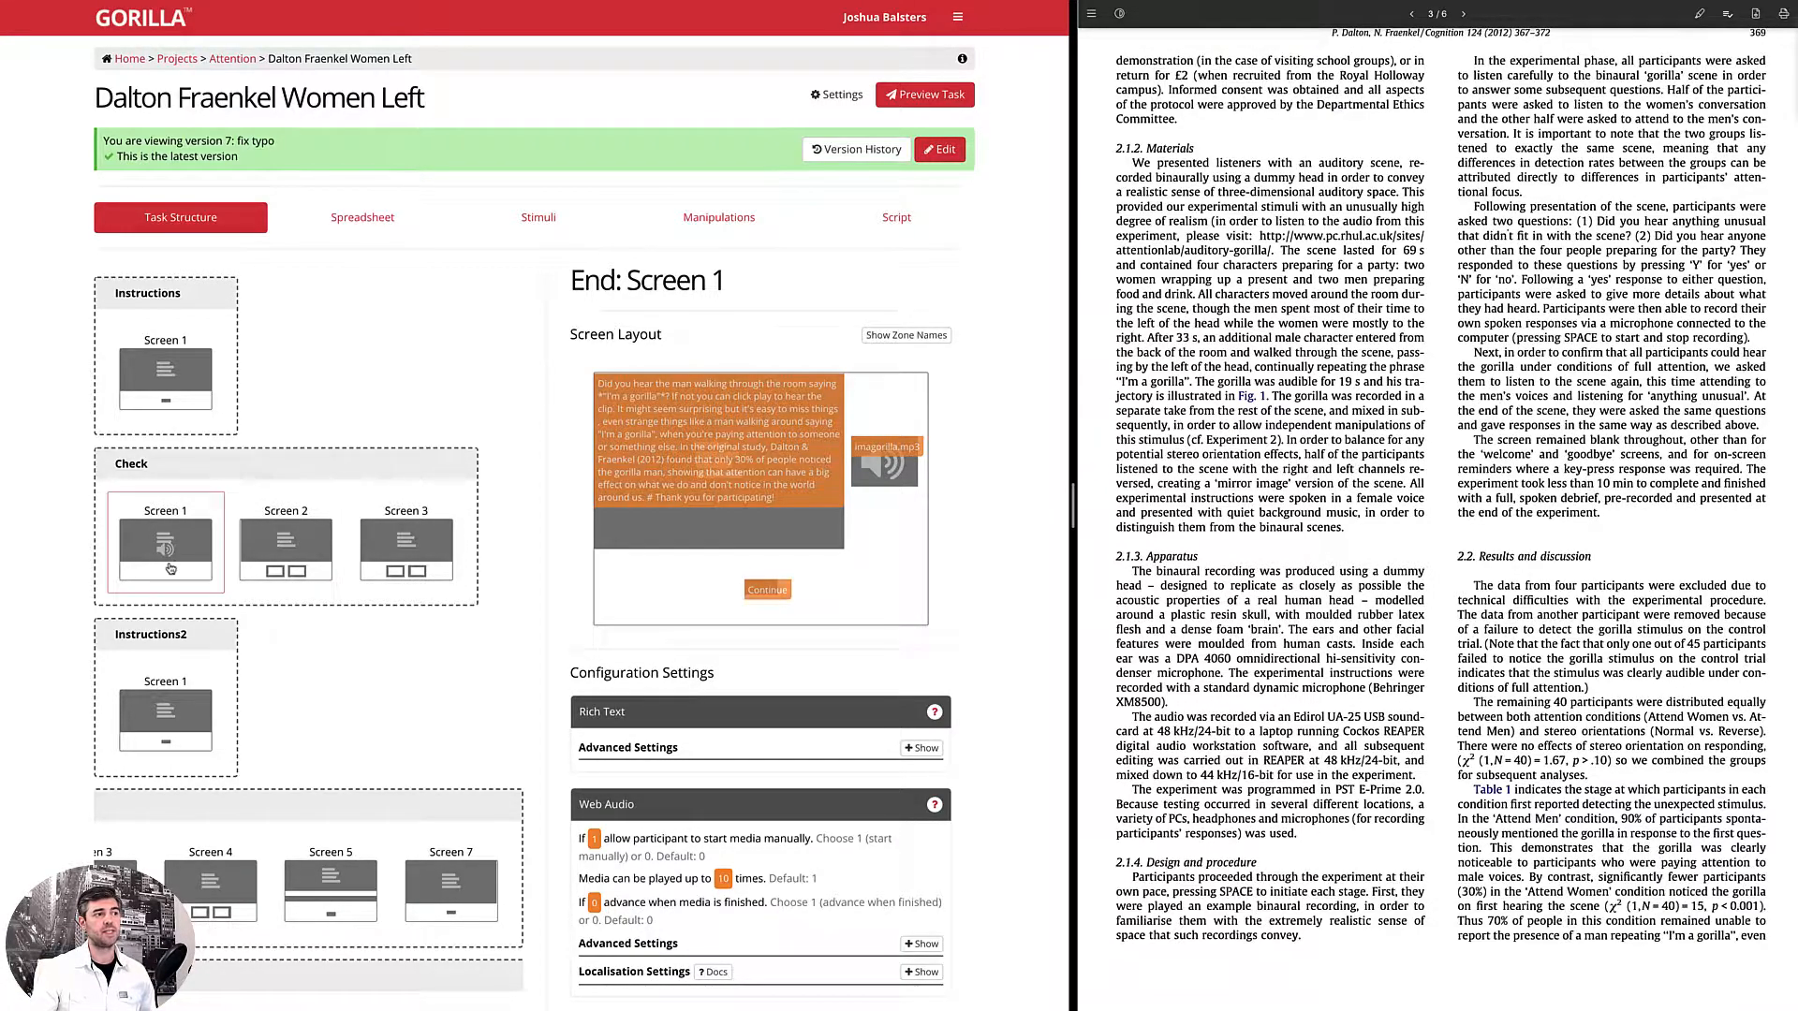
# Step: Review the parts specific to this condition: Instructions2 Screen 1, Task Screen 6 and the audio on Task Screen 1
pyautogui.click(159, 740)
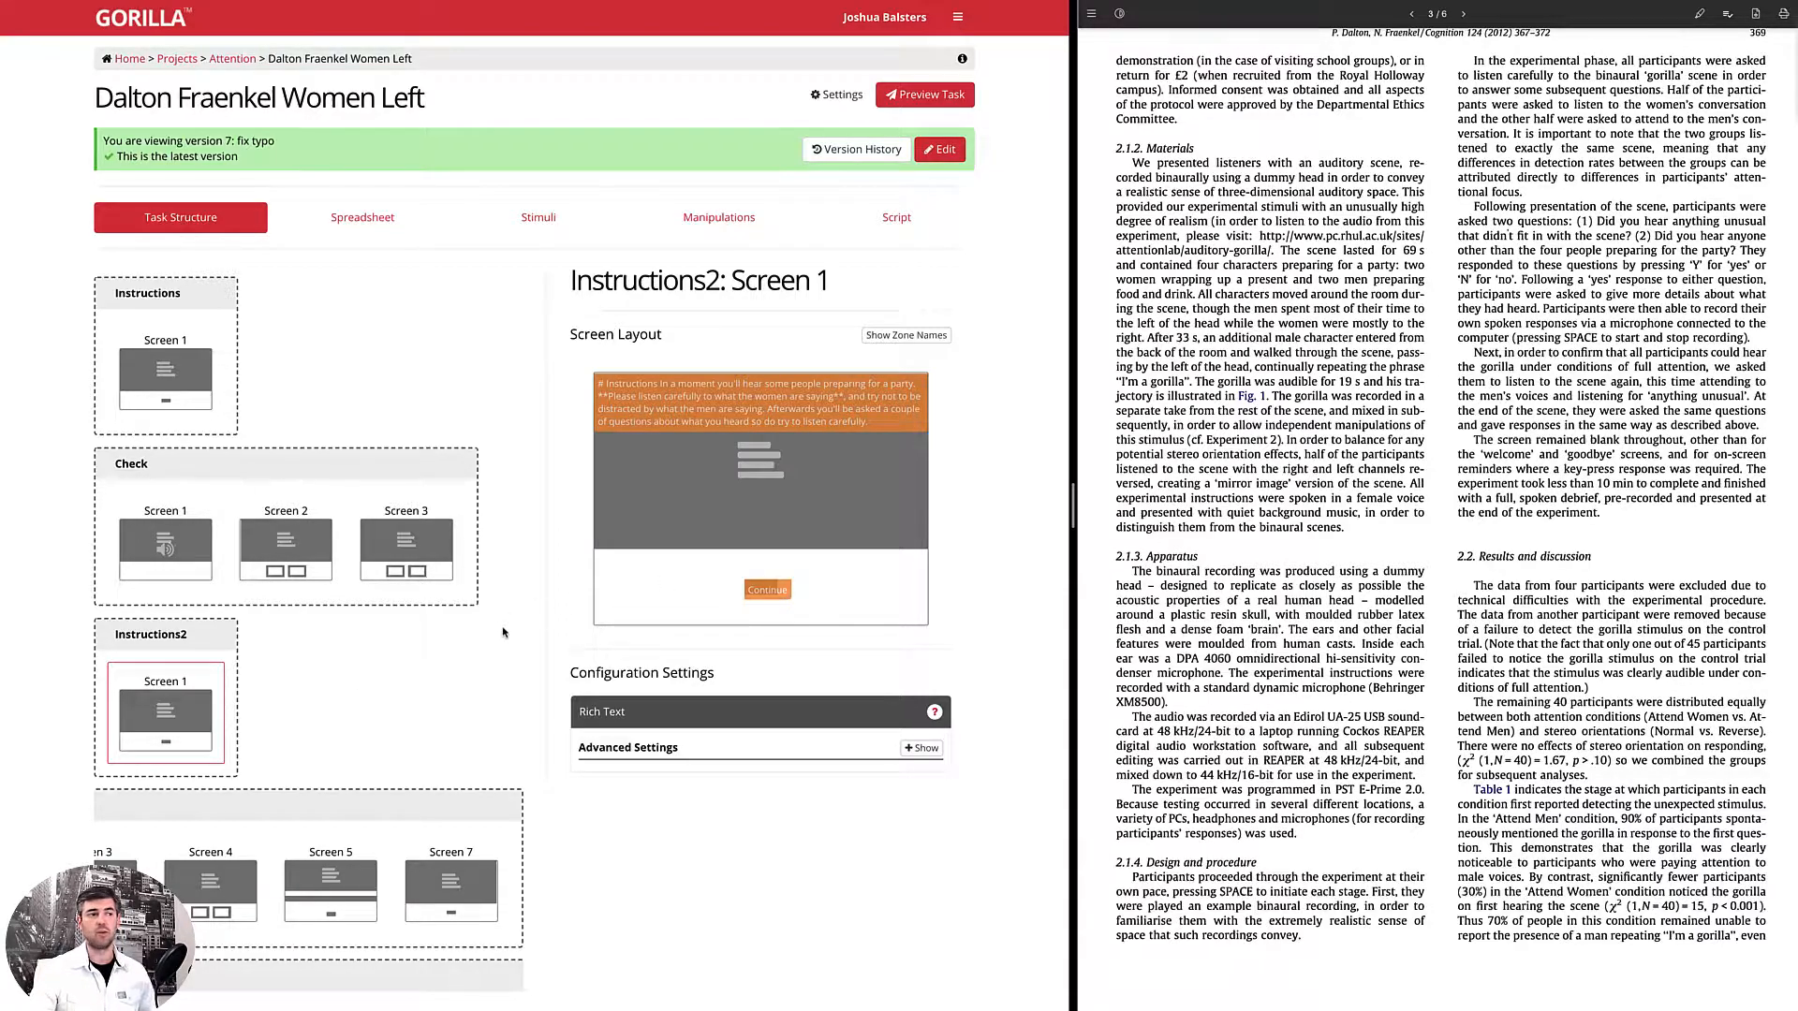
pyautogui.scroll(-1, 503, 633)
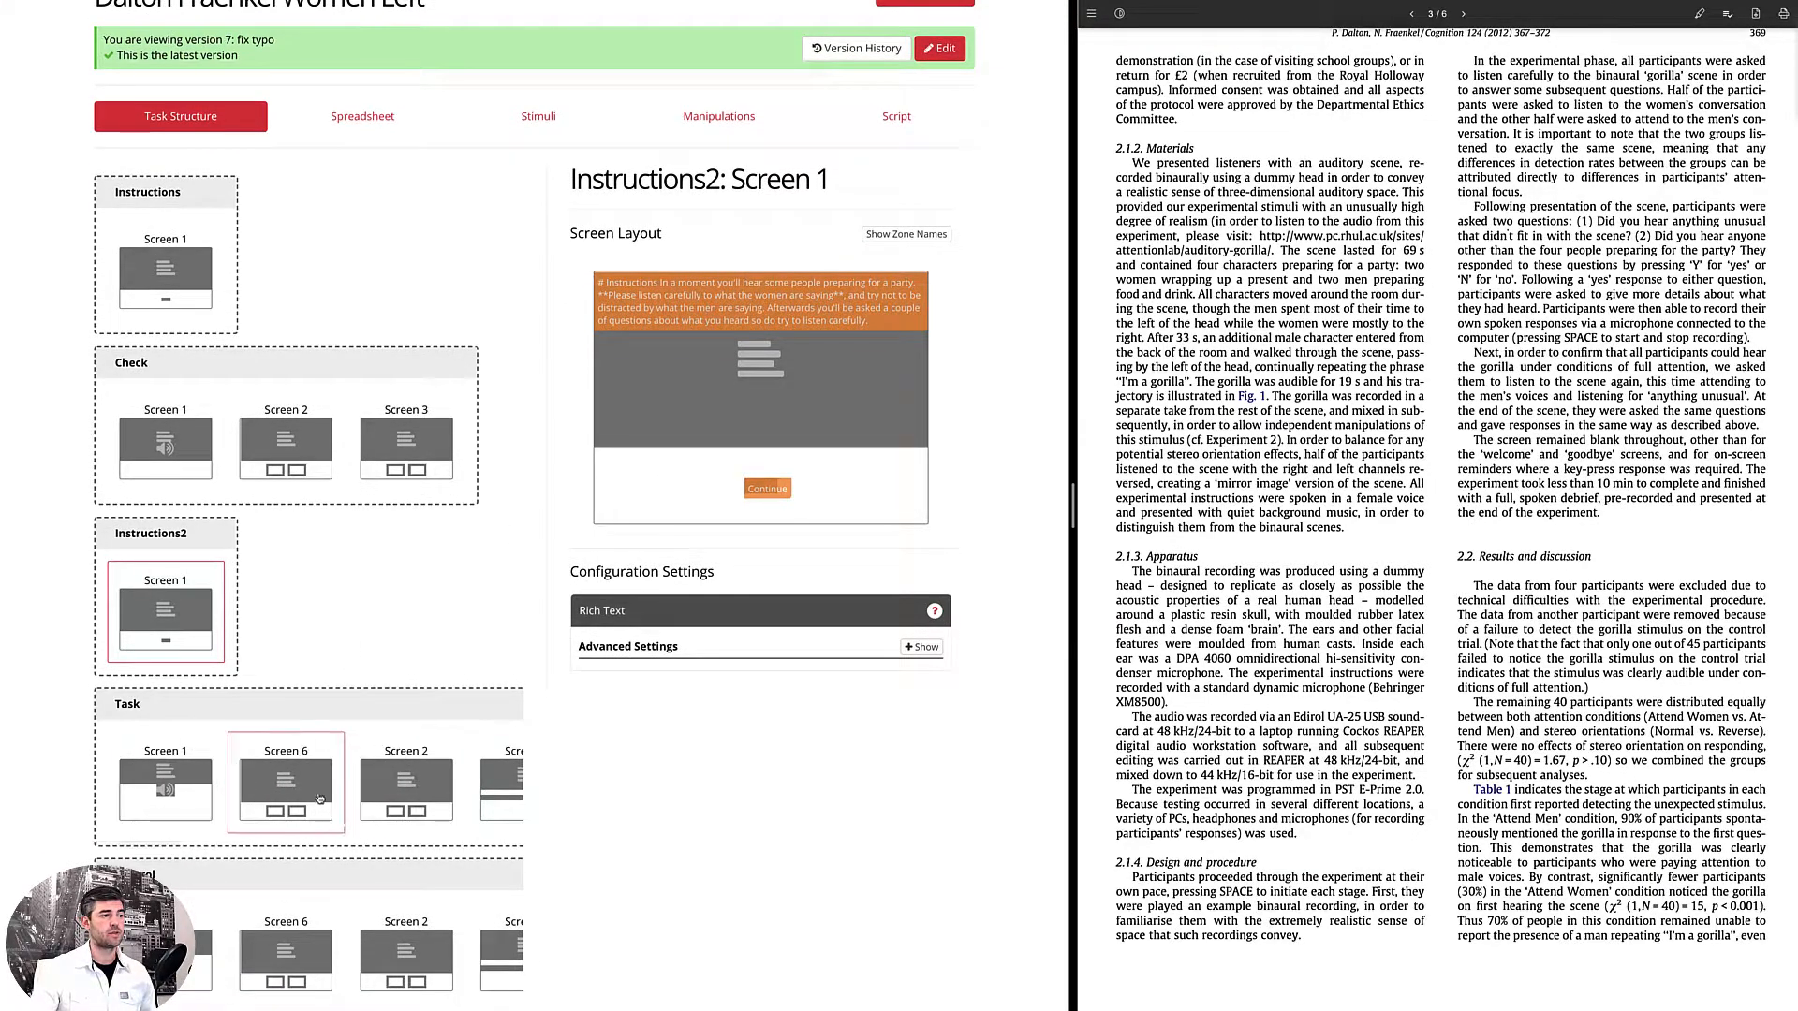
pyautogui.click(321, 801)
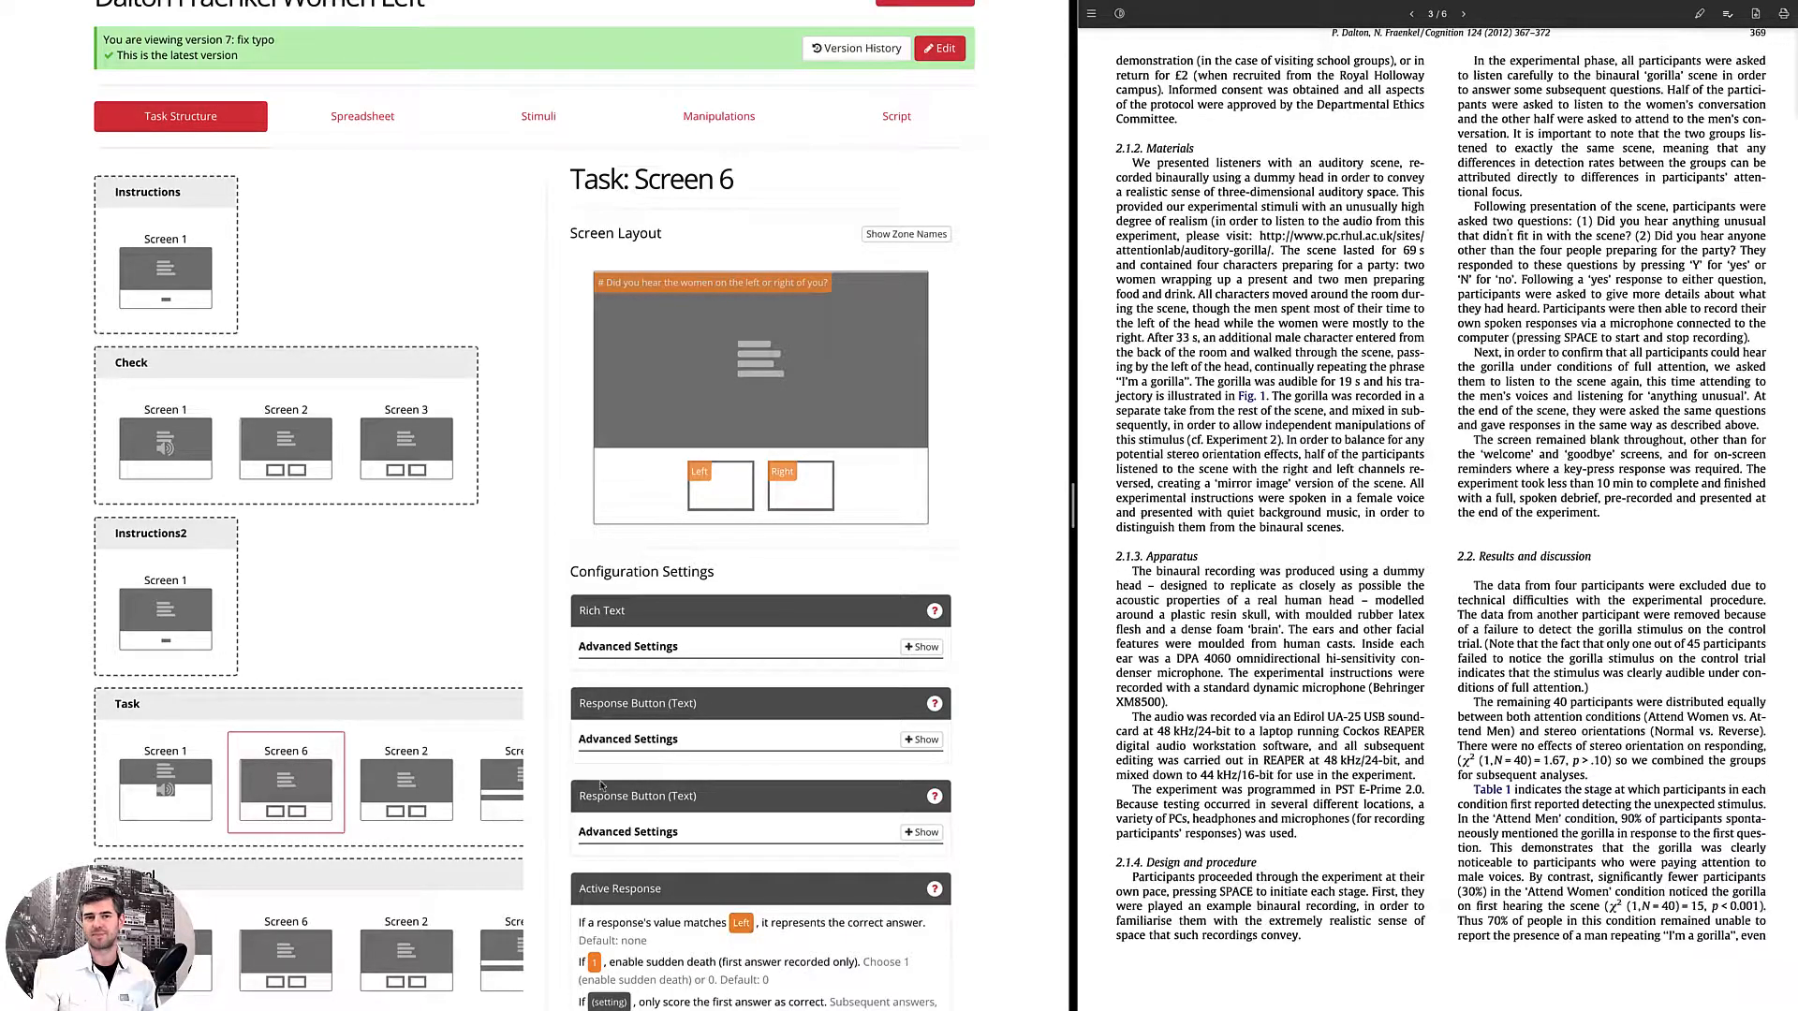
pyautogui.click(156, 791)
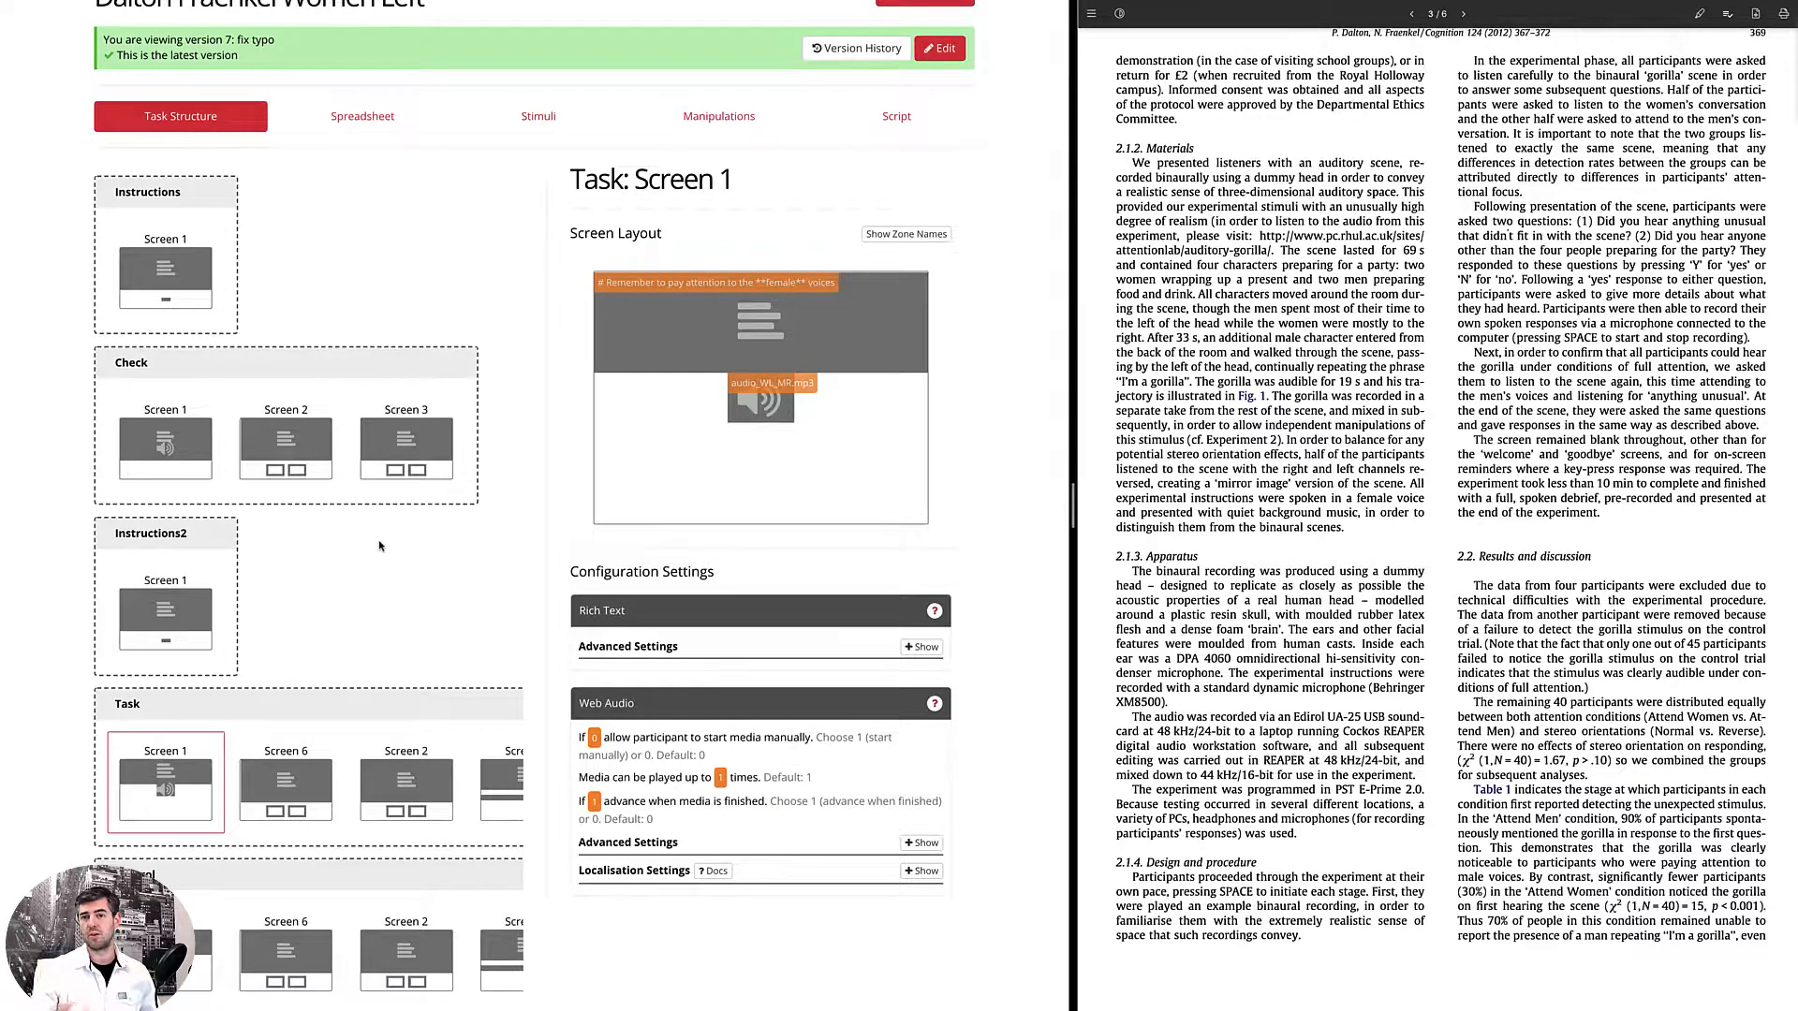
pyautogui.scroll(2, 379, 546)
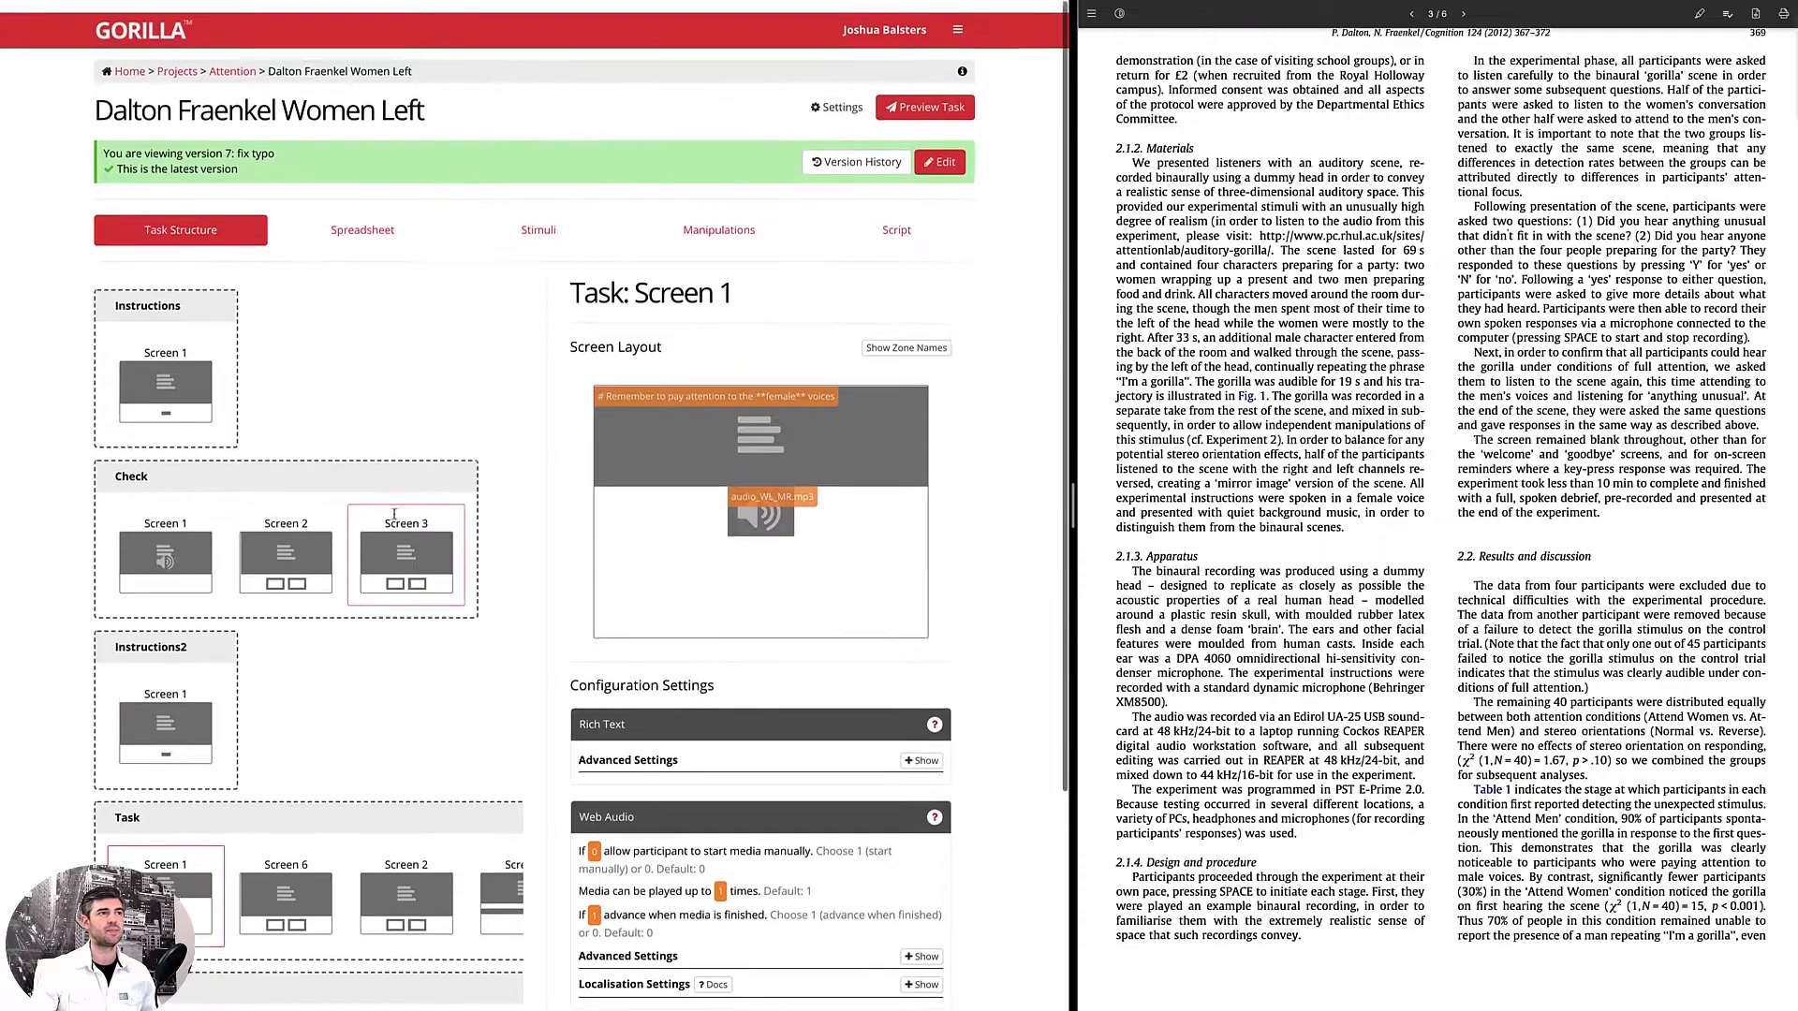
# Step: Review the Generic Consent questionnaire from the Attention project and return to the project overview
pyautogui.click(232, 59)
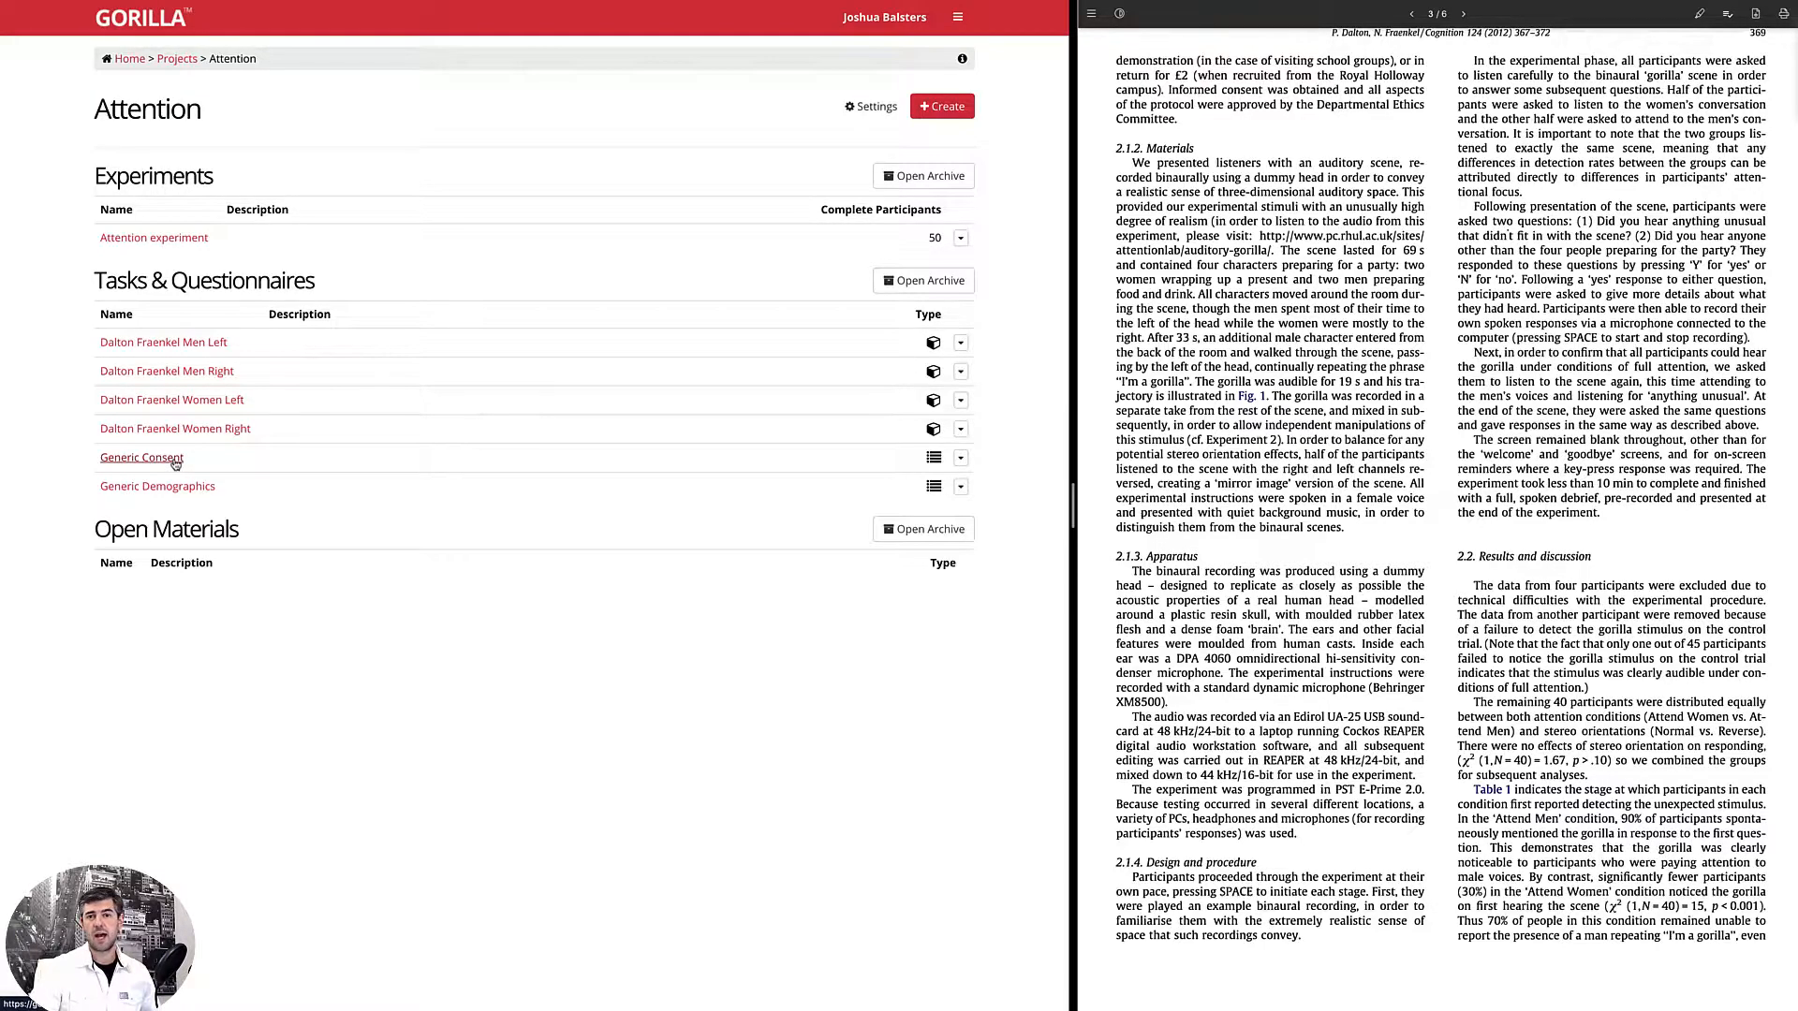
pyautogui.click(141, 457)
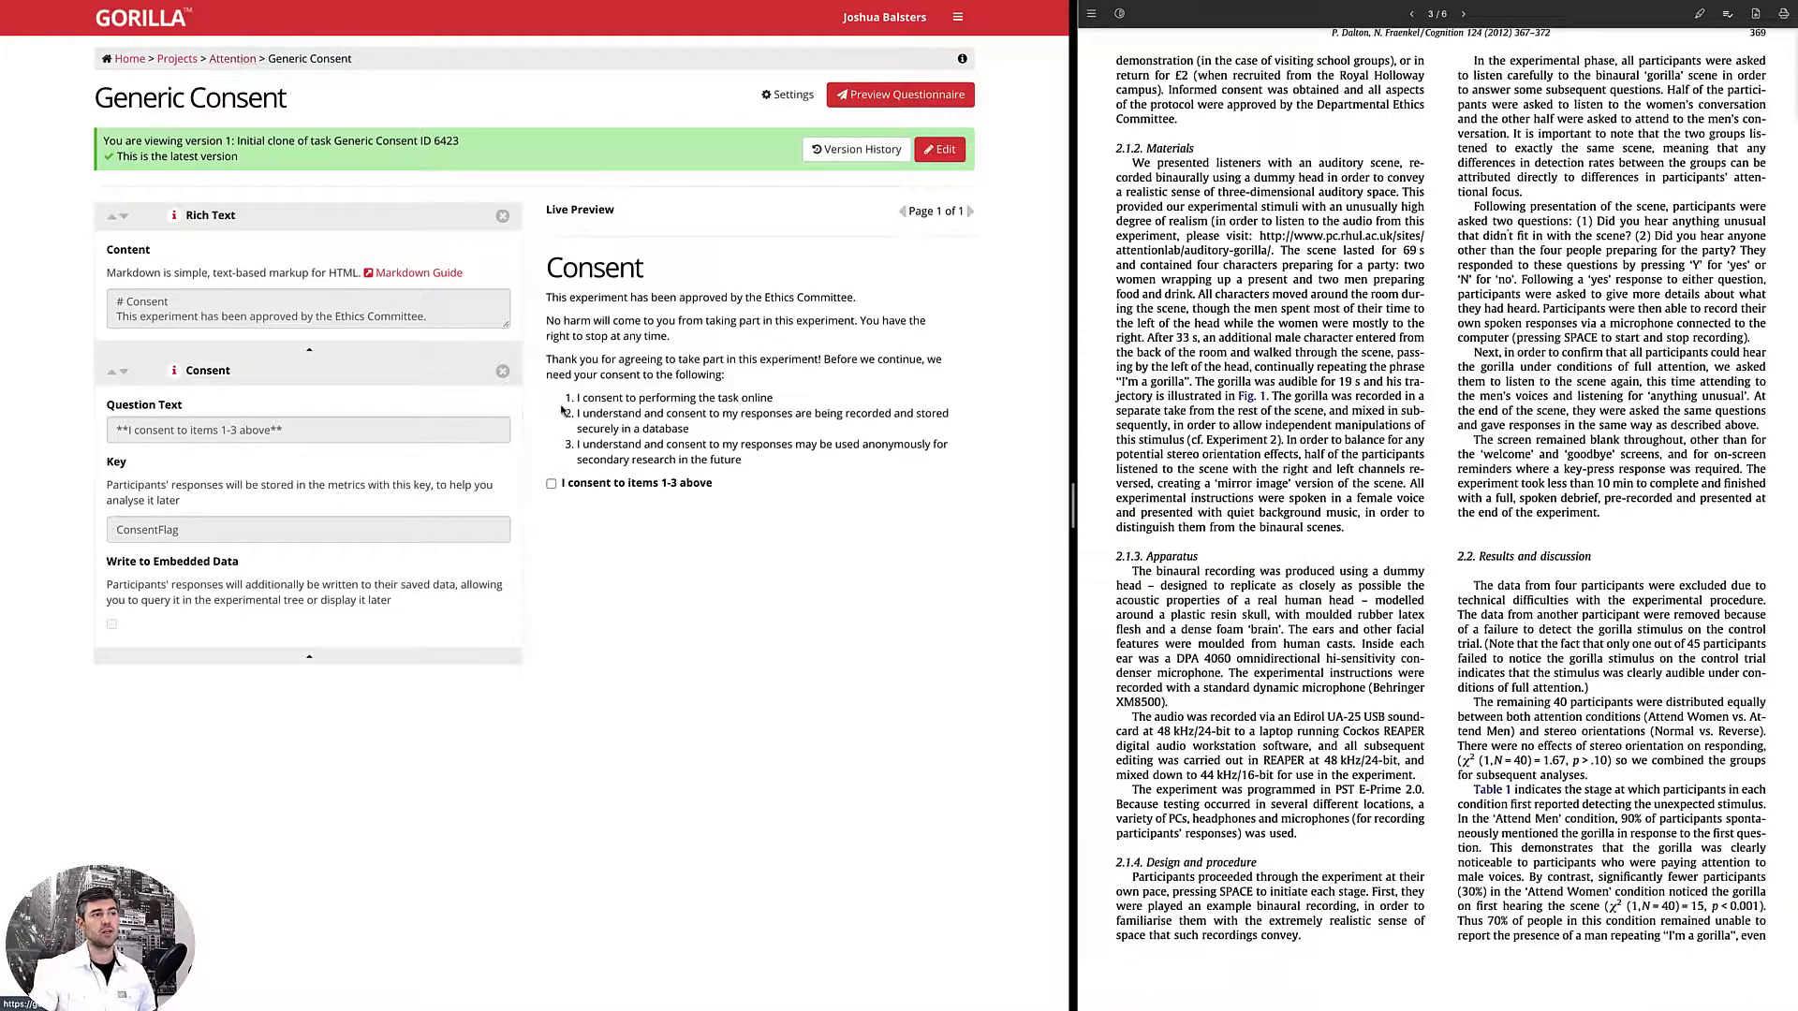
pyautogui.click(231, 59)
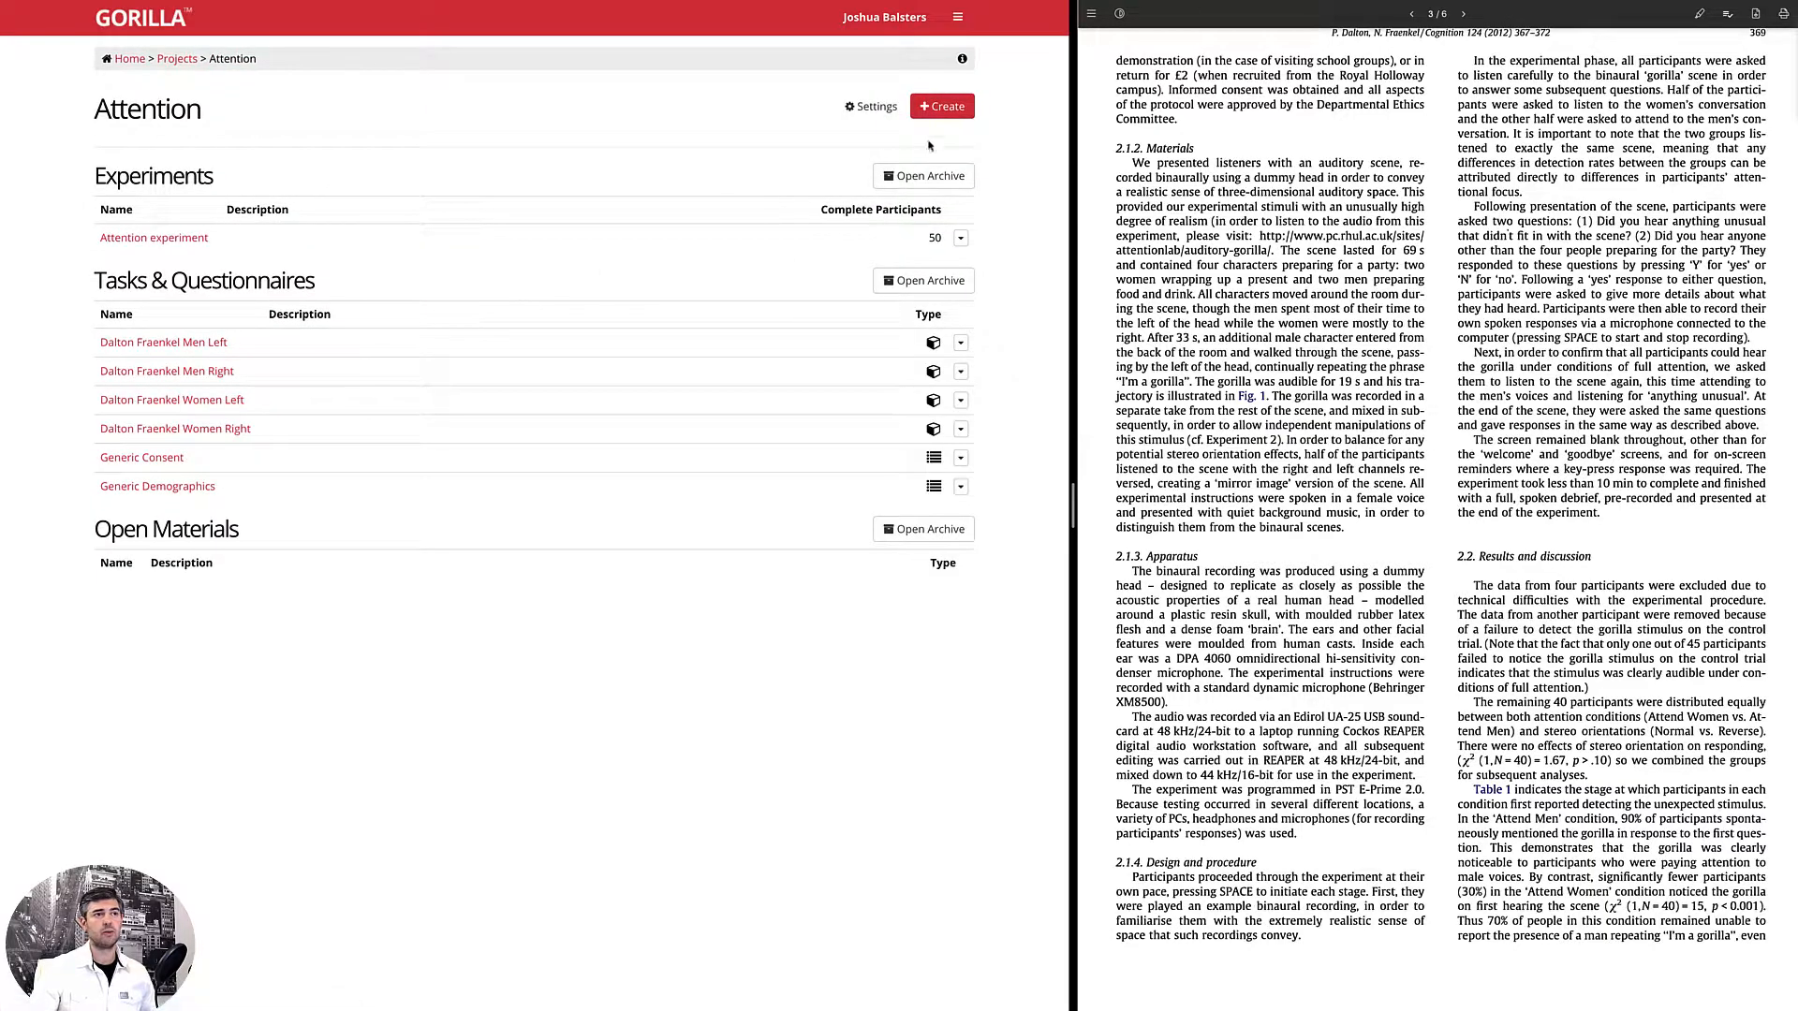
# Step: Browse the existing questionnaires available for cloning in the Classic Questionnaires sample project, without creating one
pyautogui.click(948, 109)
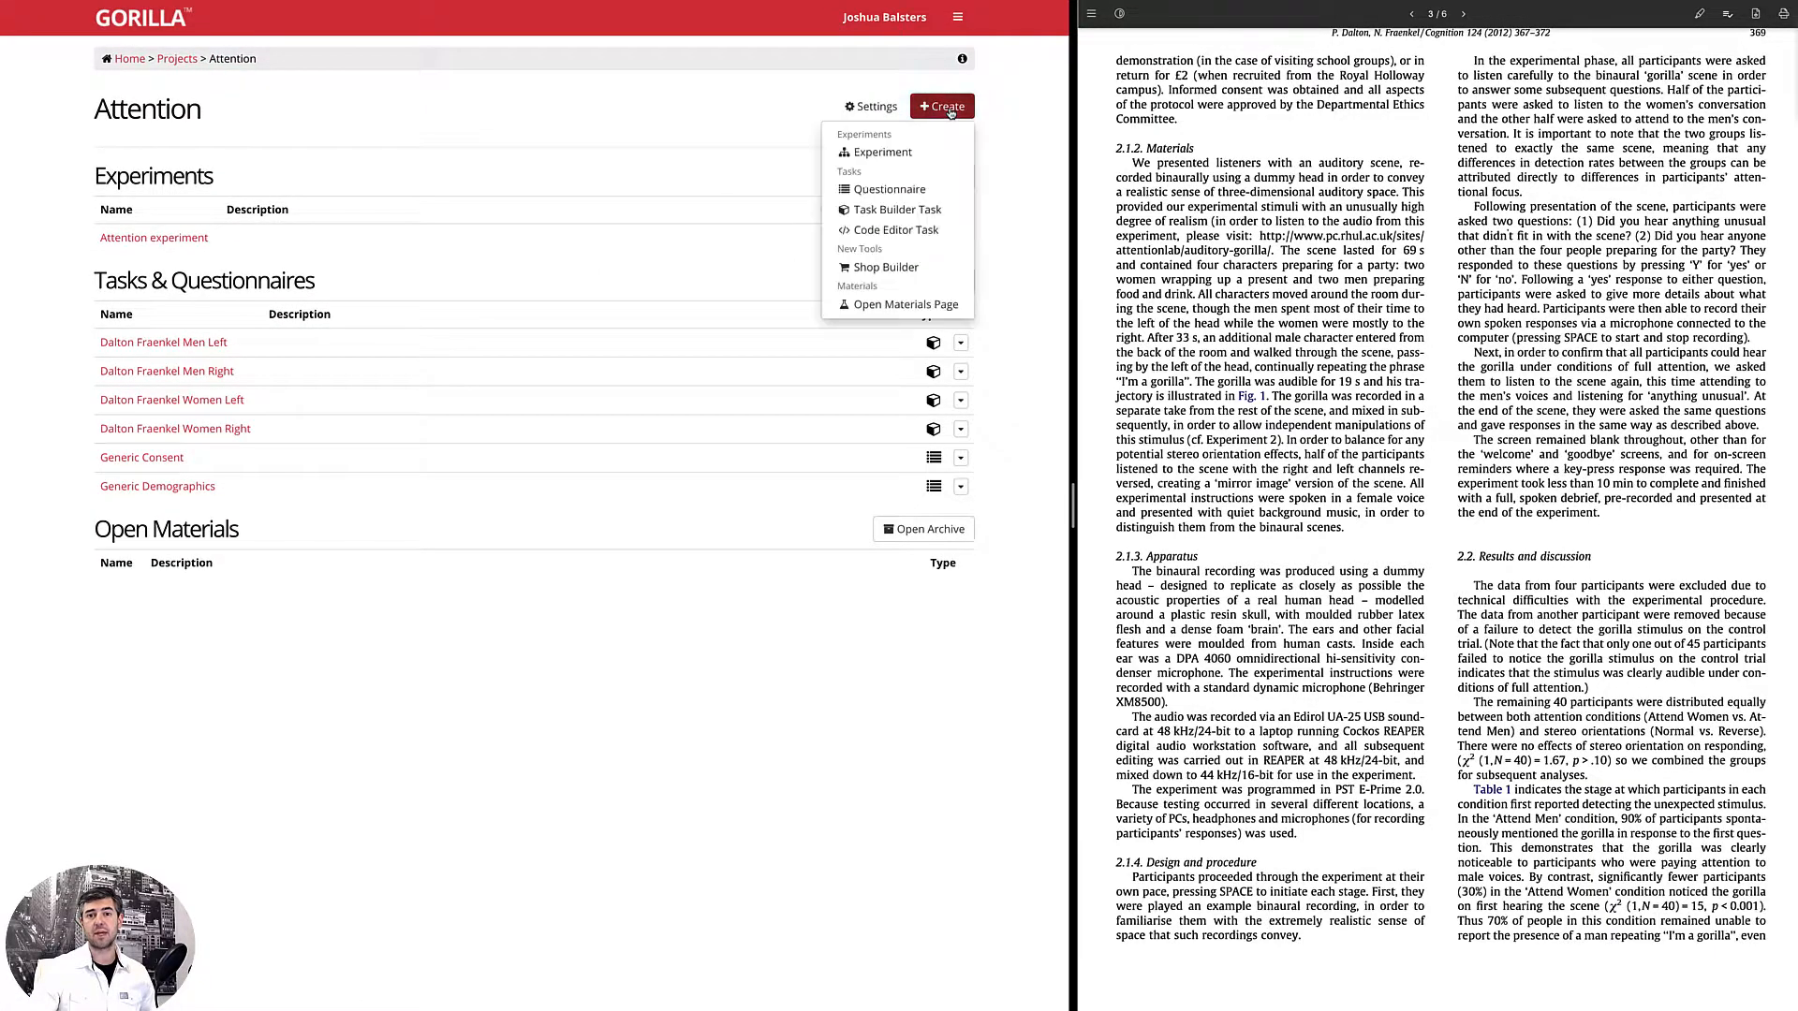
pyautogui.click(888, 189)
pyautogui.click(652, 117)
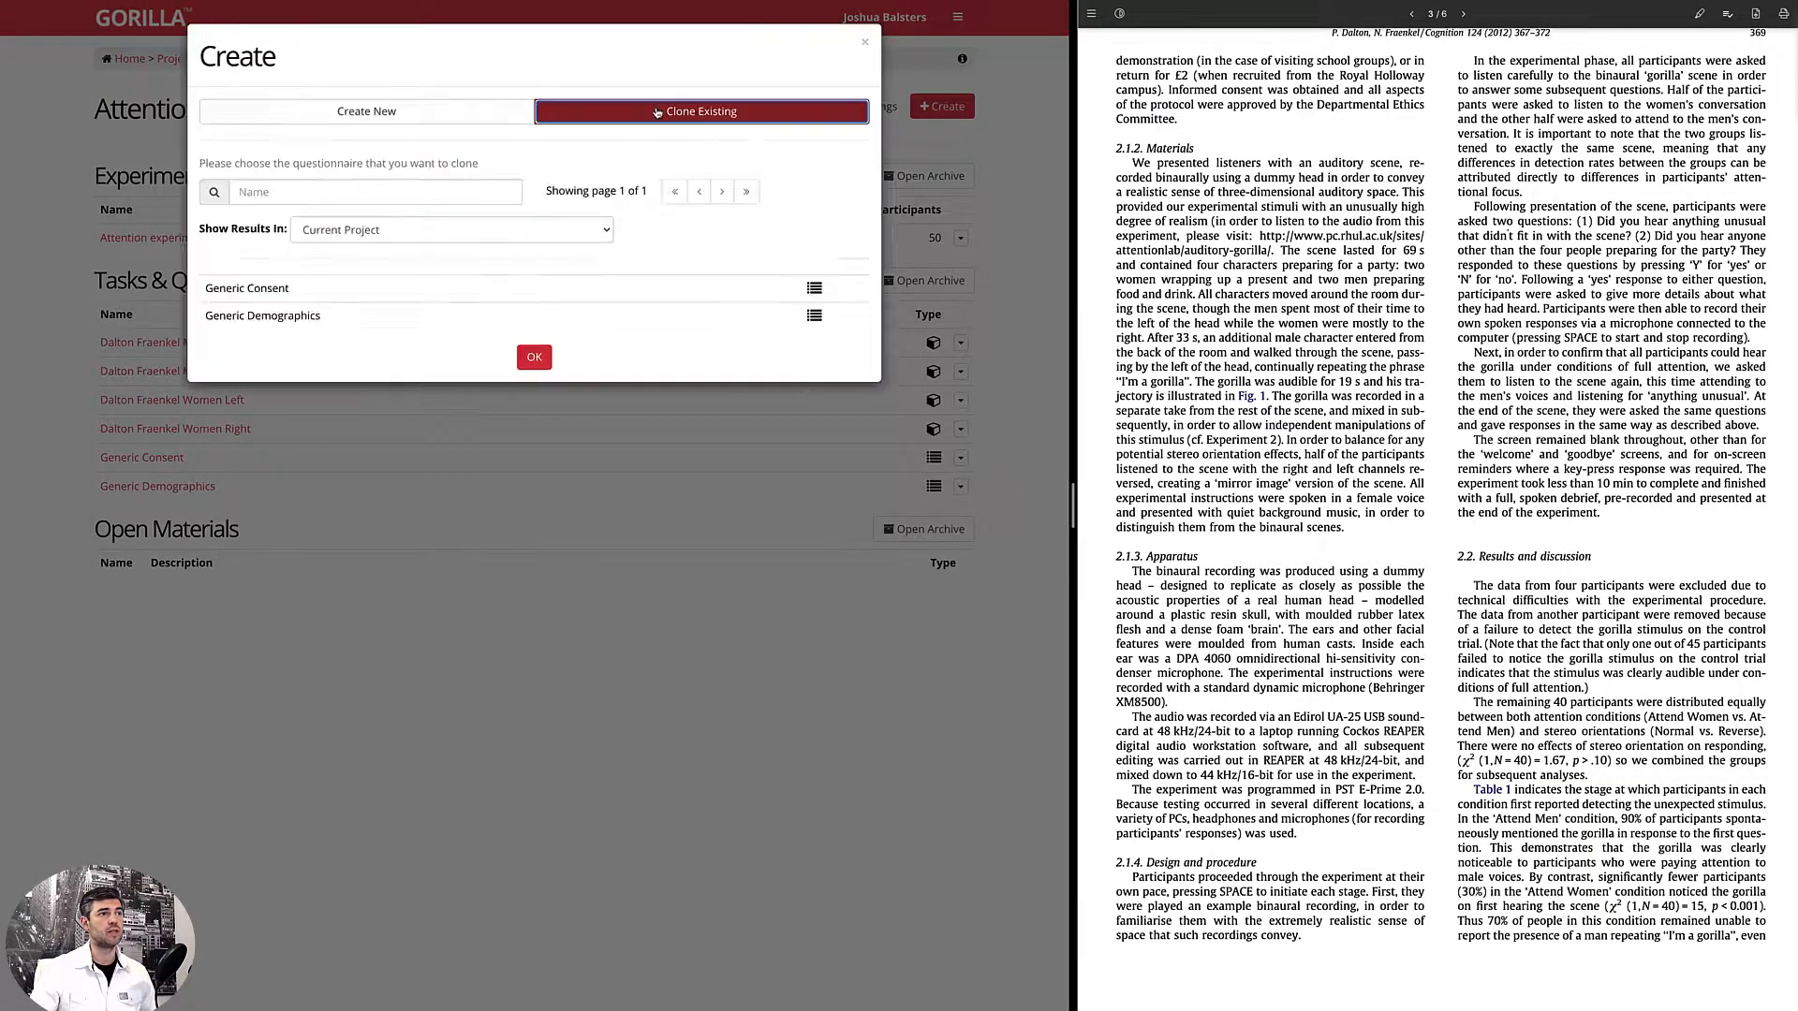
pyautogui.click(471, 231)
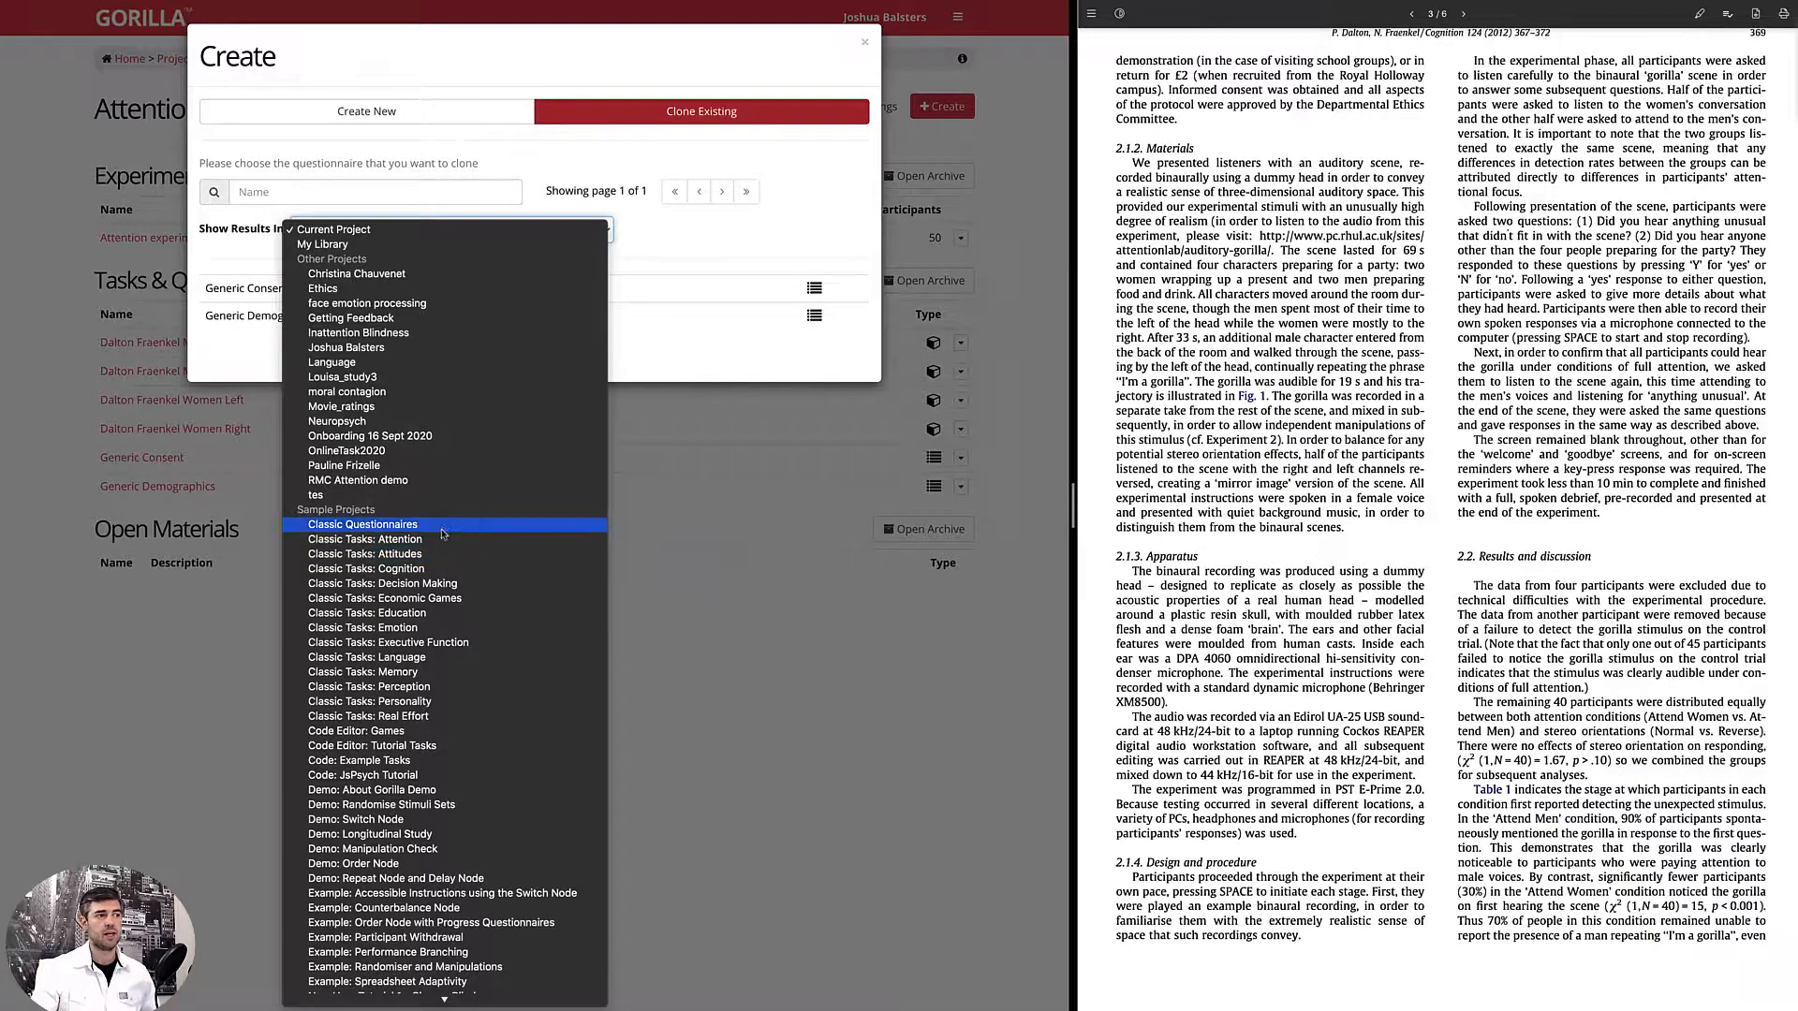
pyautogui.click(464, 524)
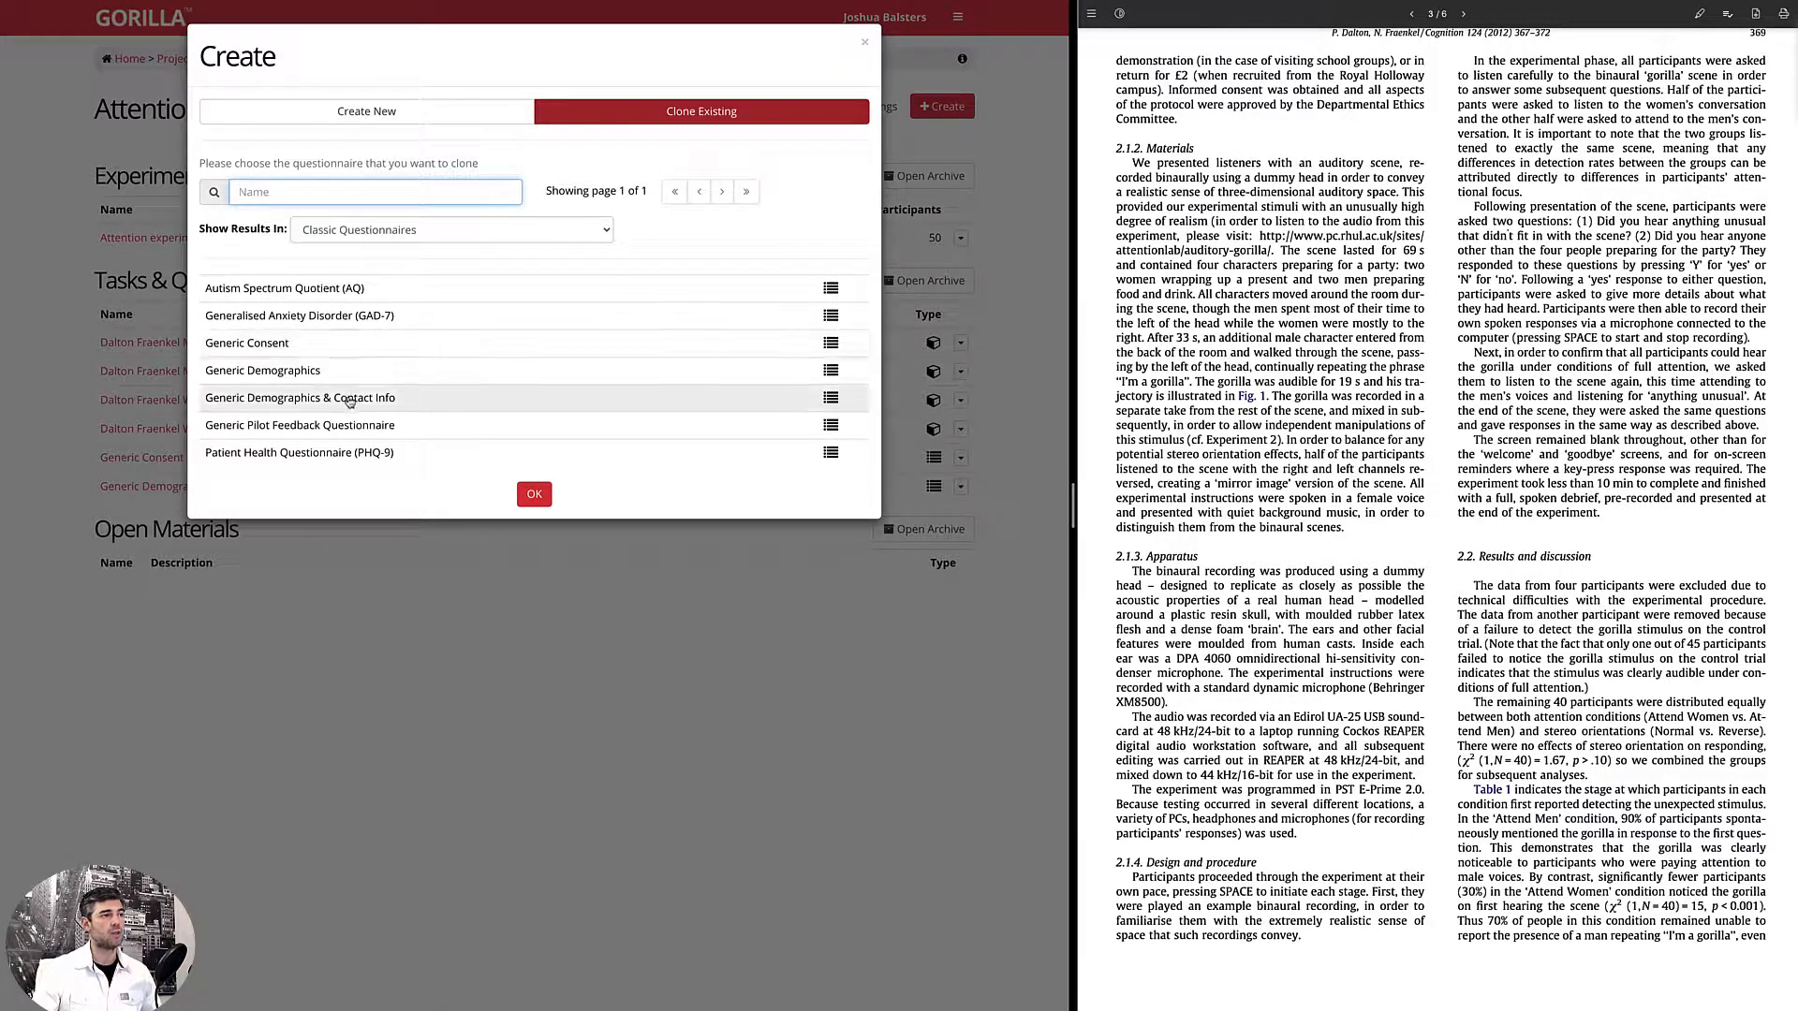
pyautogui.click(865, 44)
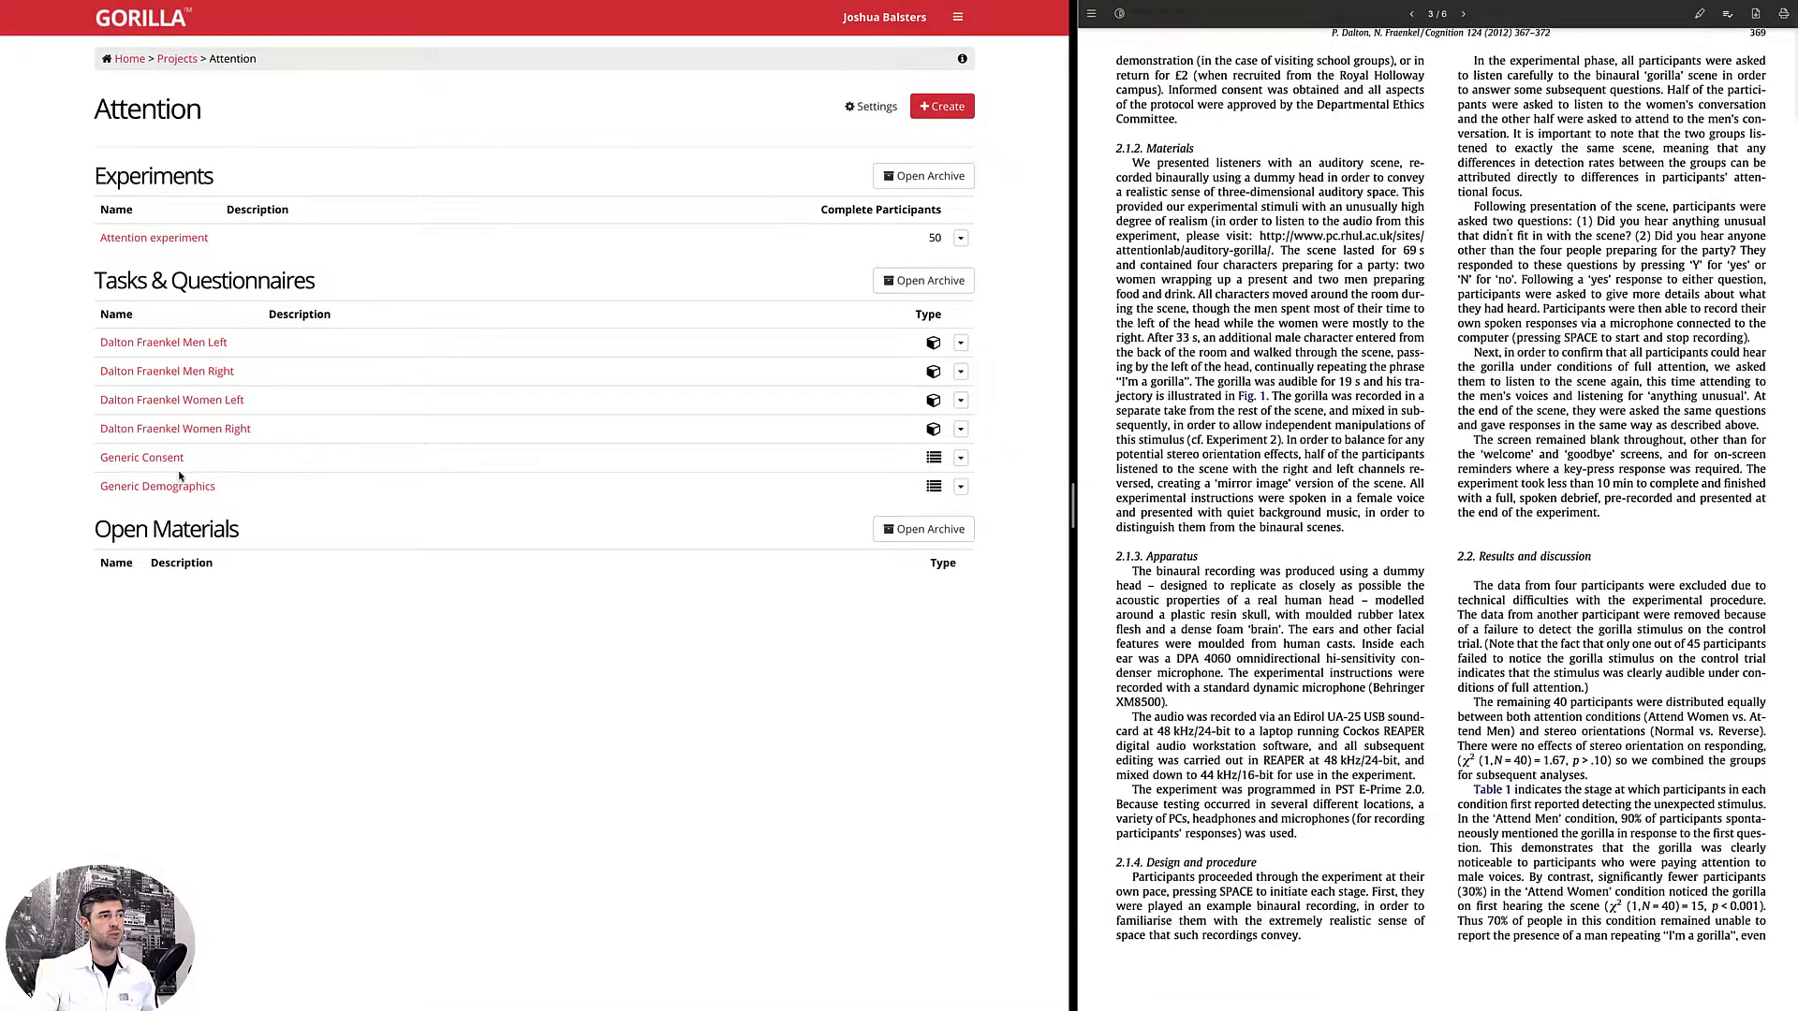
# Step: Open the Generic Demographics questionnaire and examine its question settings down to the hearing difficulties item
pyautogui.click(159, 487)
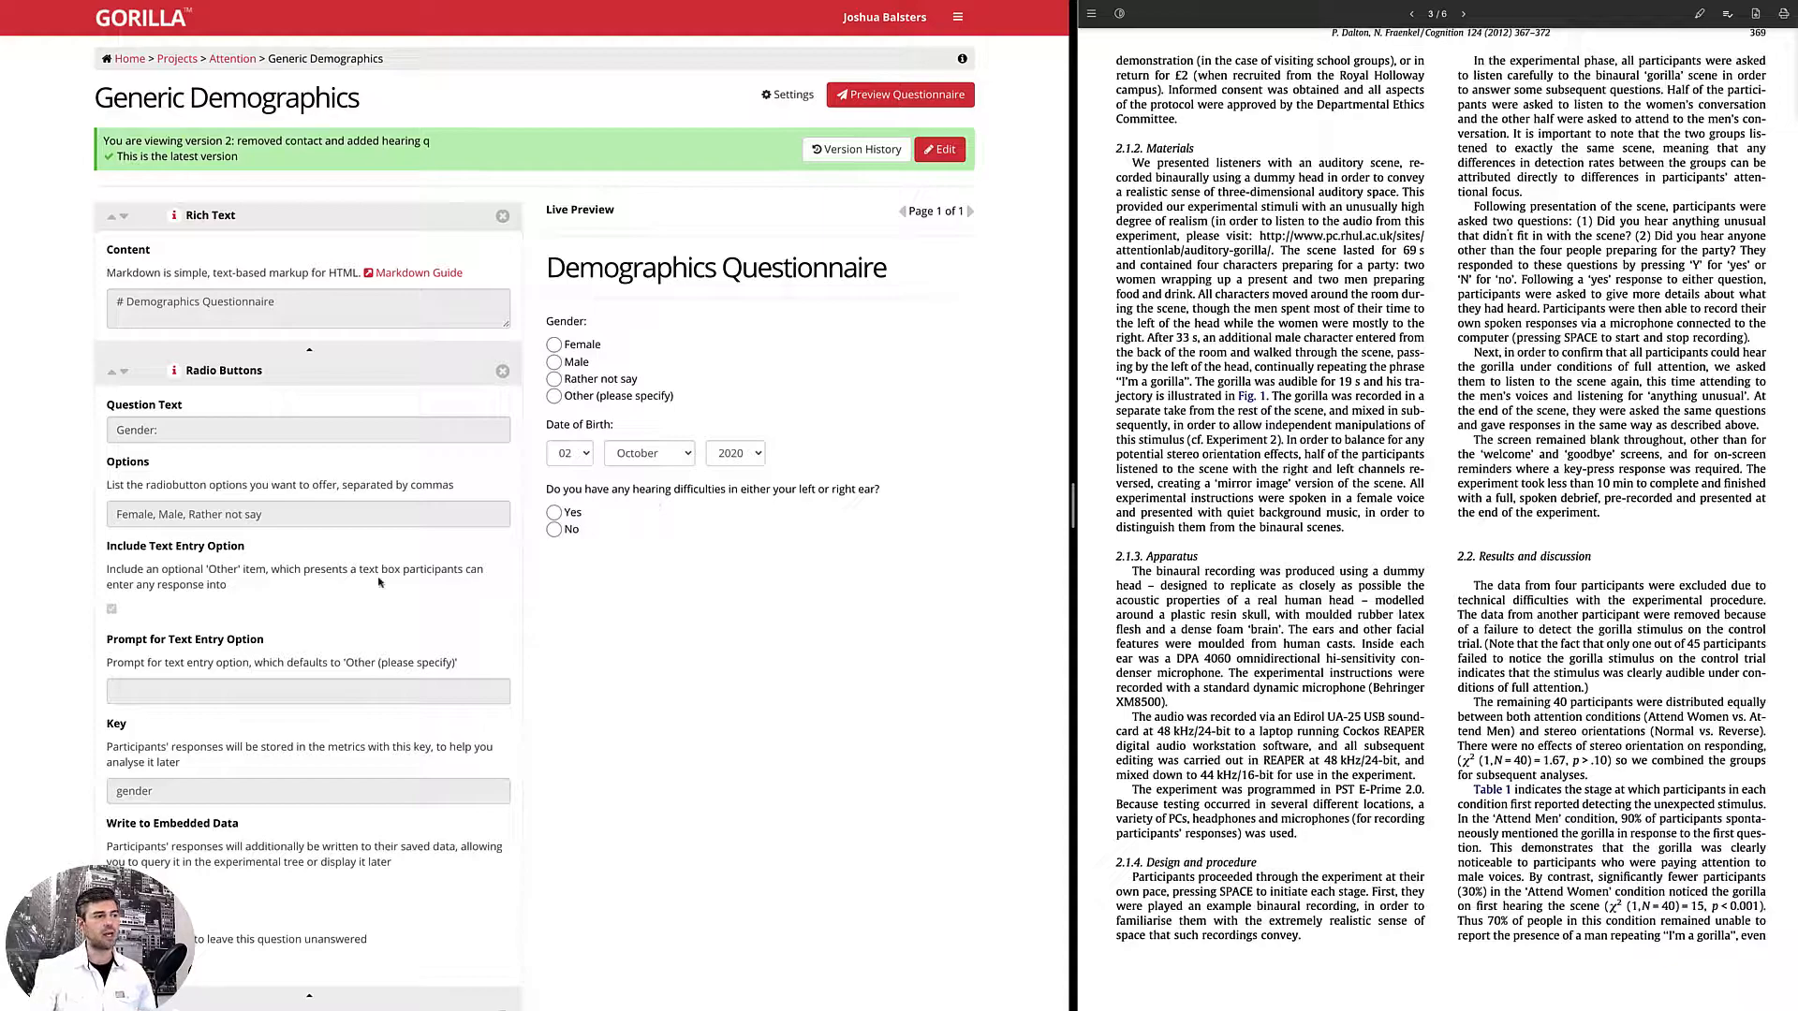
pyautogui.scroll(-6, 331, 604)
pyautogui.scroll(-6, 331, 604)
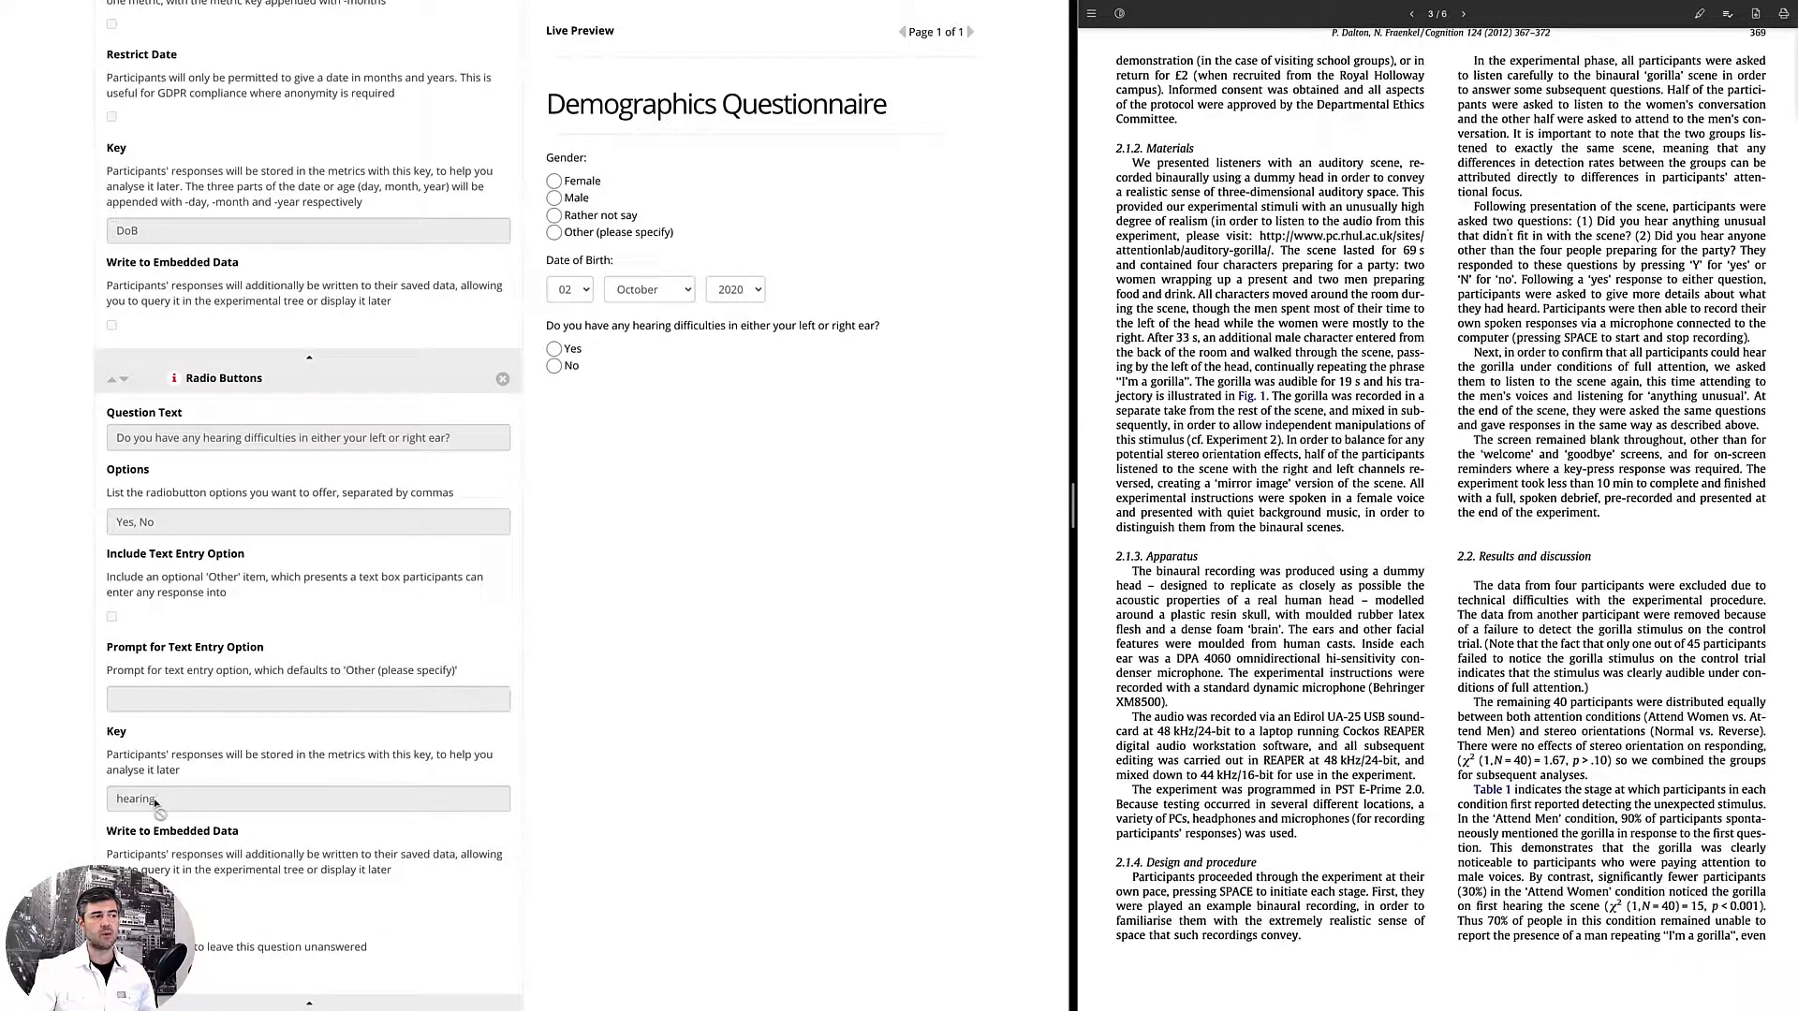
# Step: Return to the Attention project and create a new experiment named exp_demo
pyautogui.scroll(10, 898, 637)
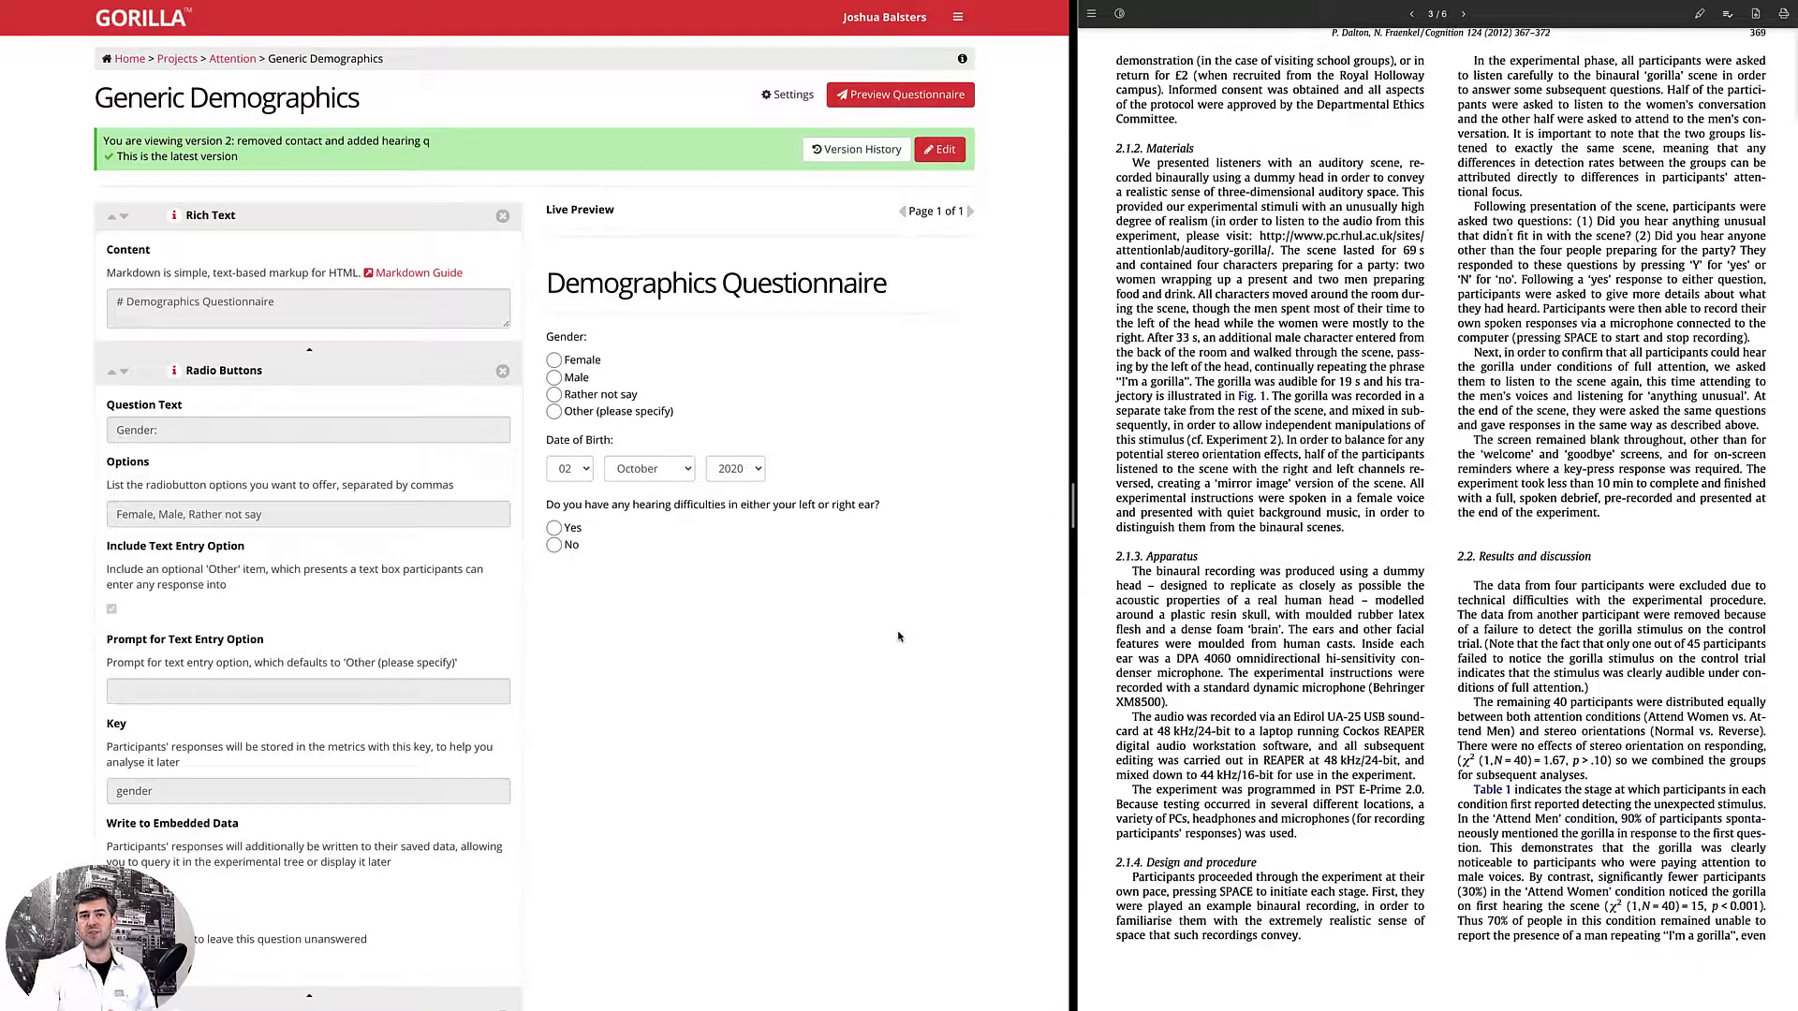
pyautogui.click(226, 60)
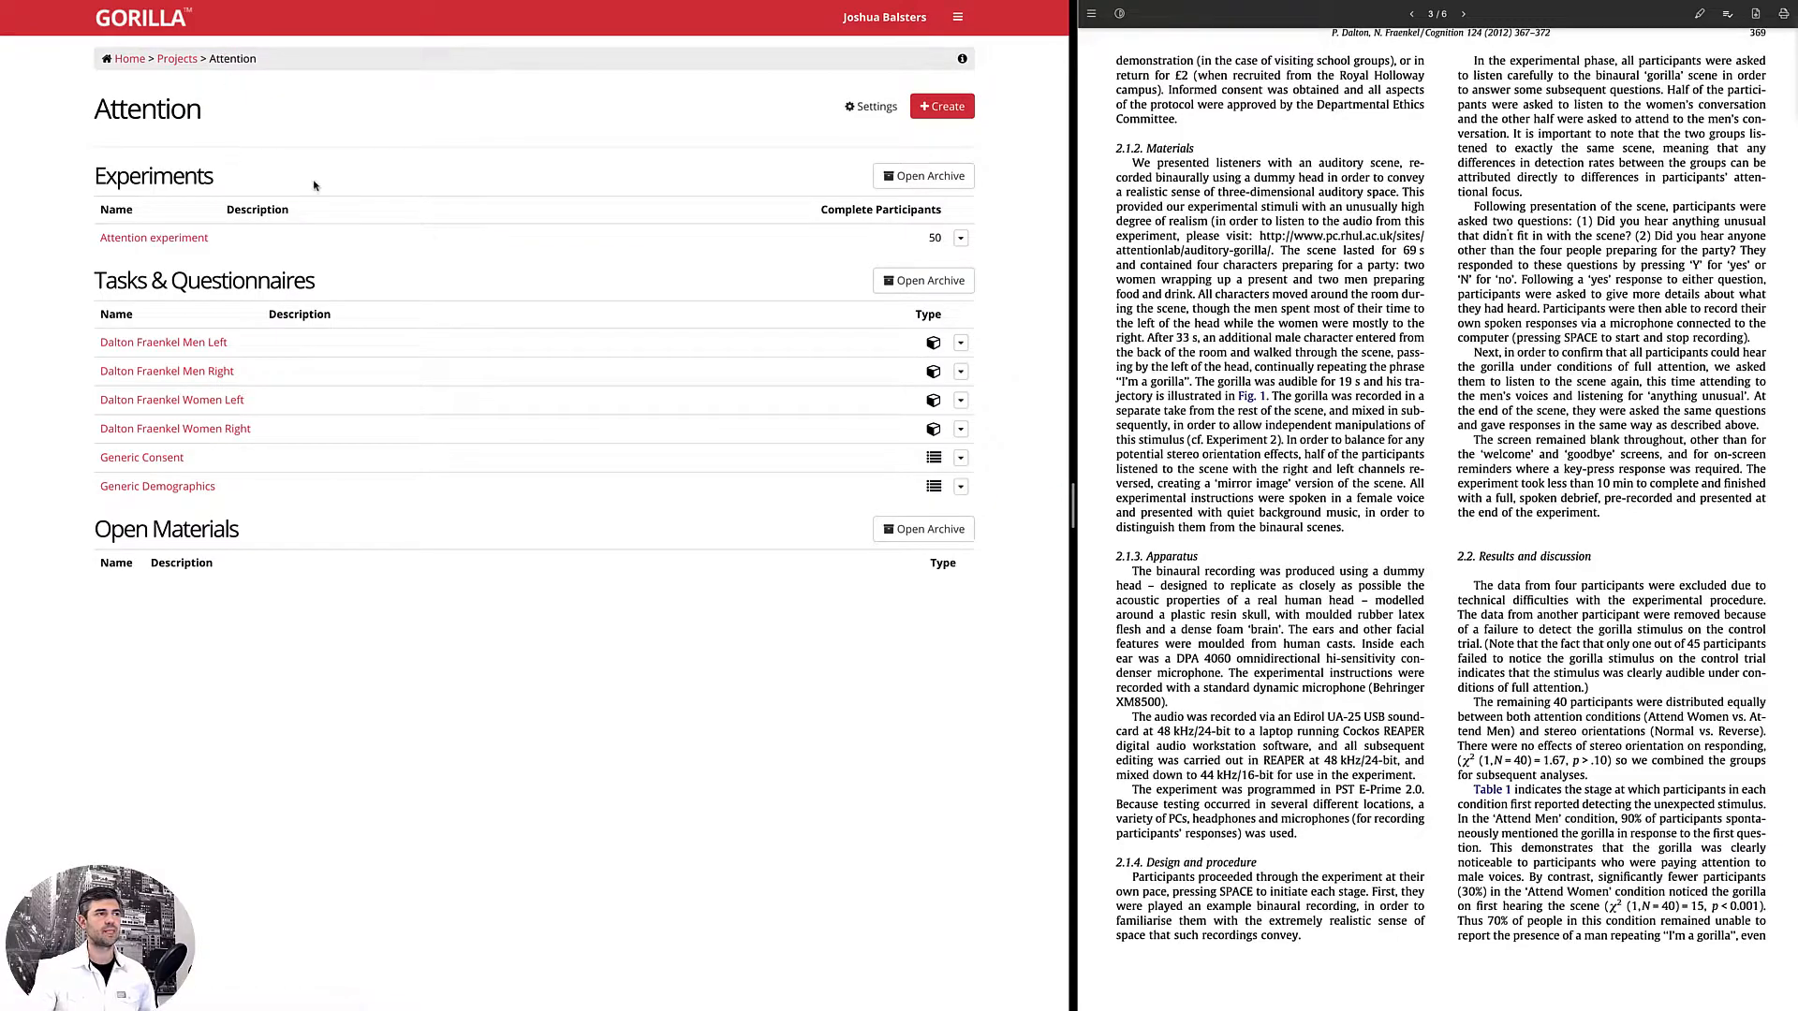
pyautogui.click(942, 108)
pyautogui.click(885, 153)
pyautogui.click(658, 213)
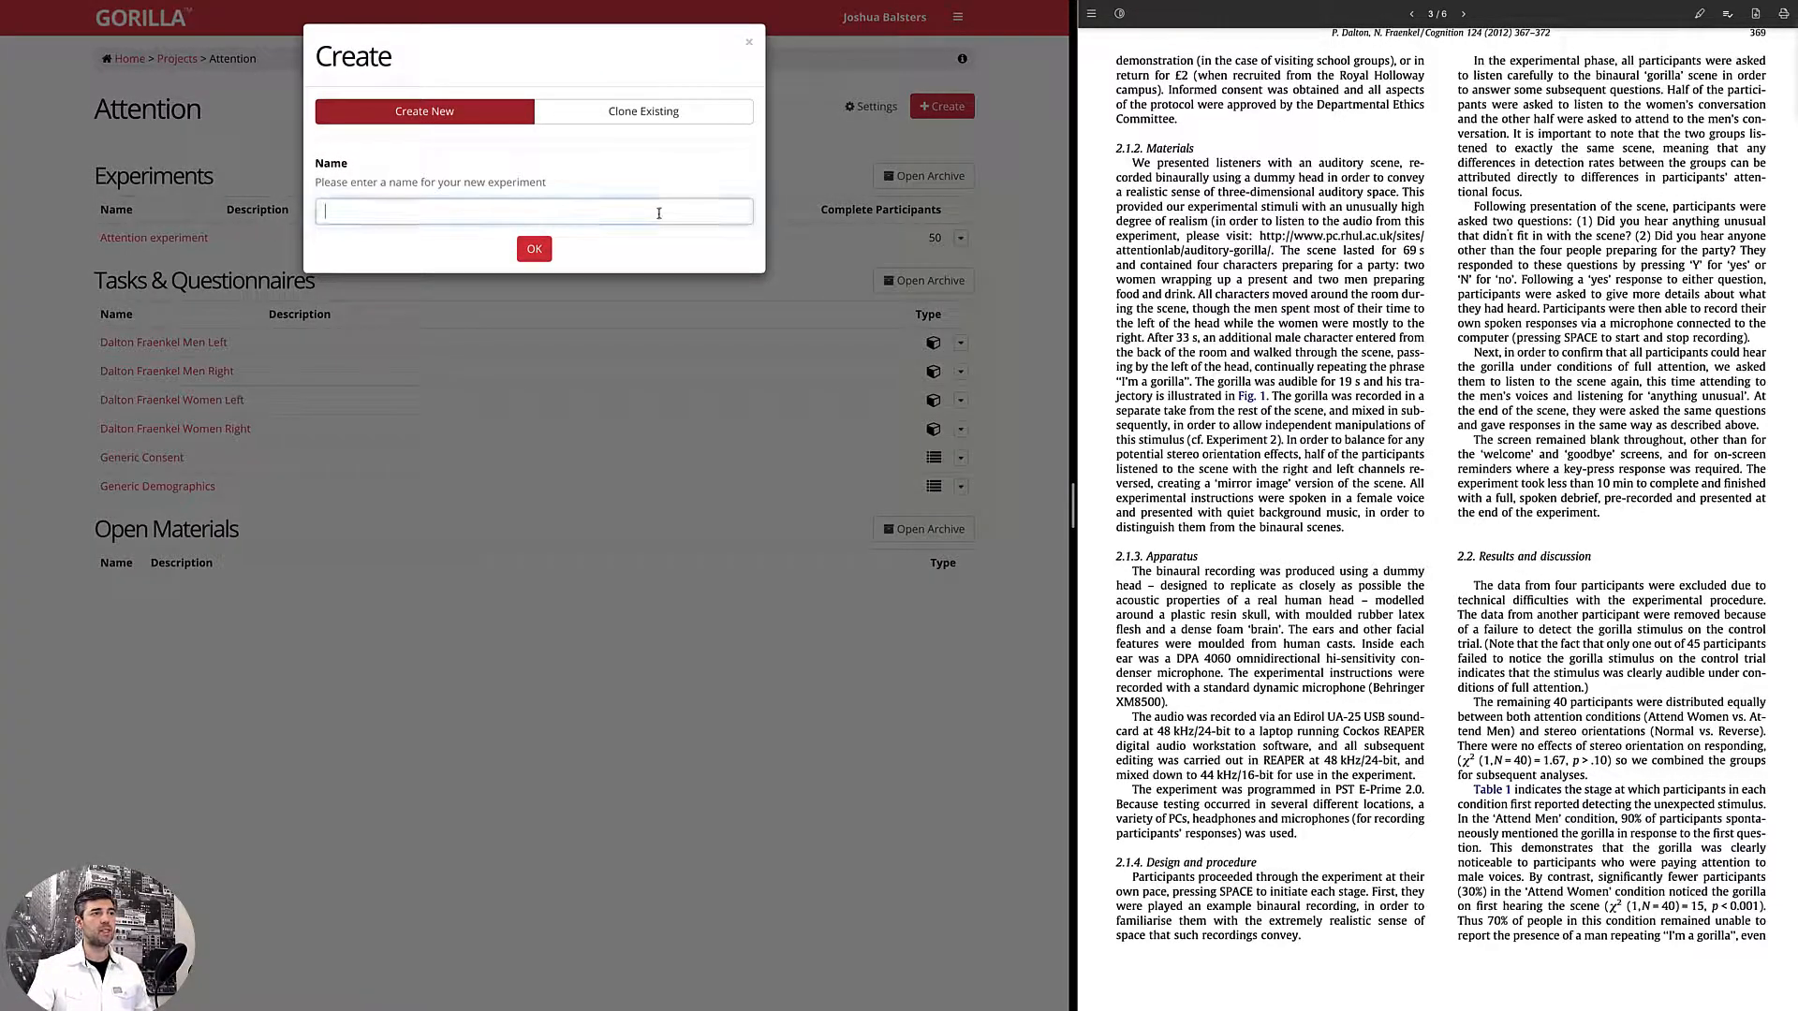
pyautogui.write('exp_demo')
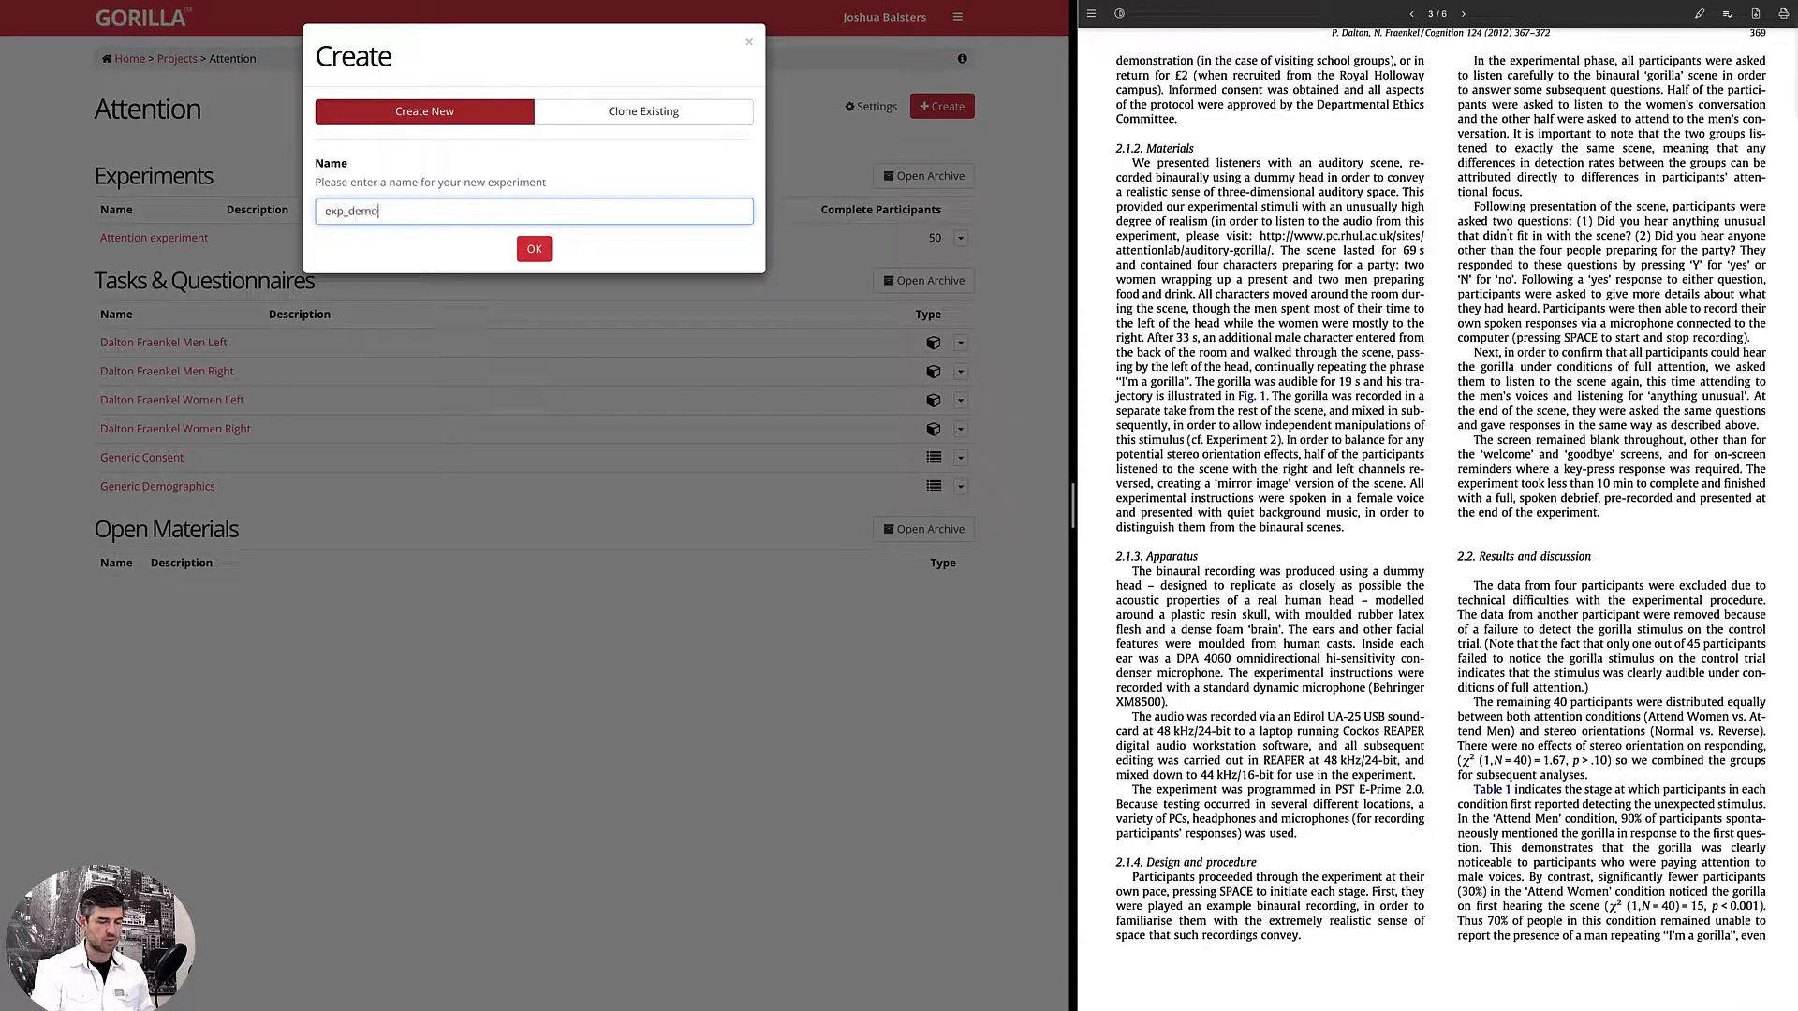
pyautogui.click(535, 249)
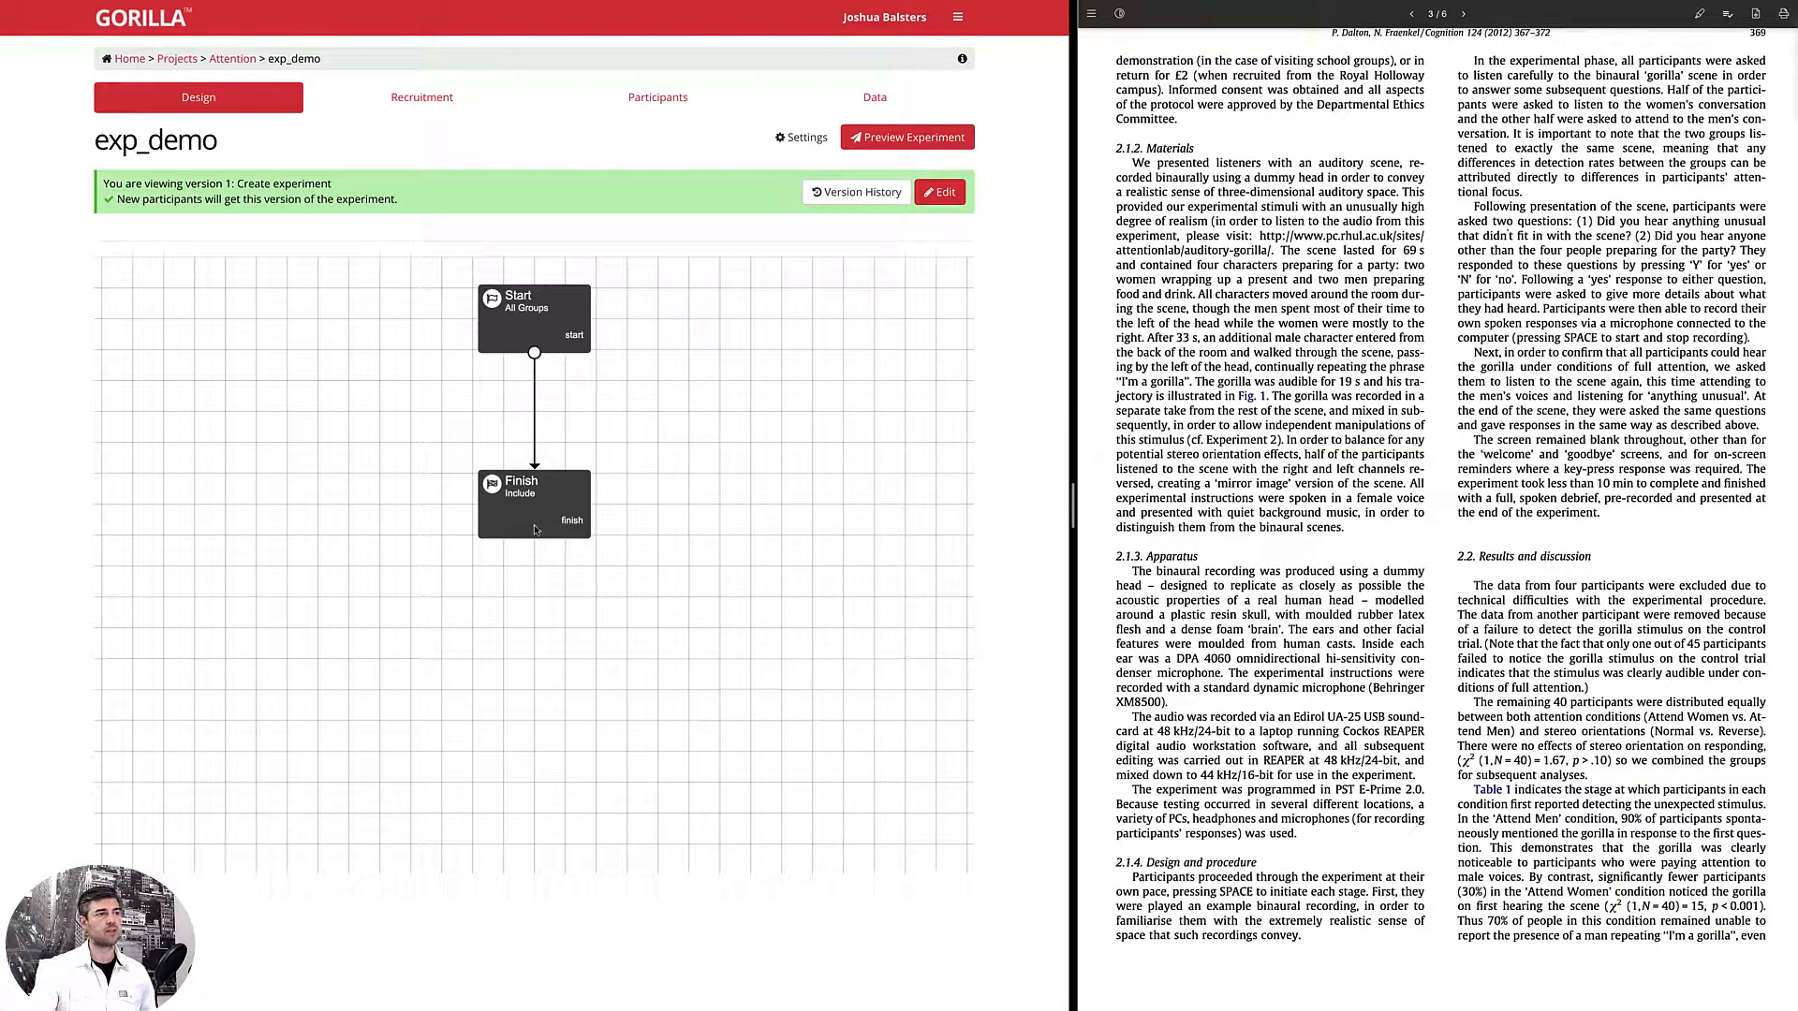
# Step: Open exp_demo for editing and add the Generic Consent questionnaire as a new node
pyautogui.click(941, 192)
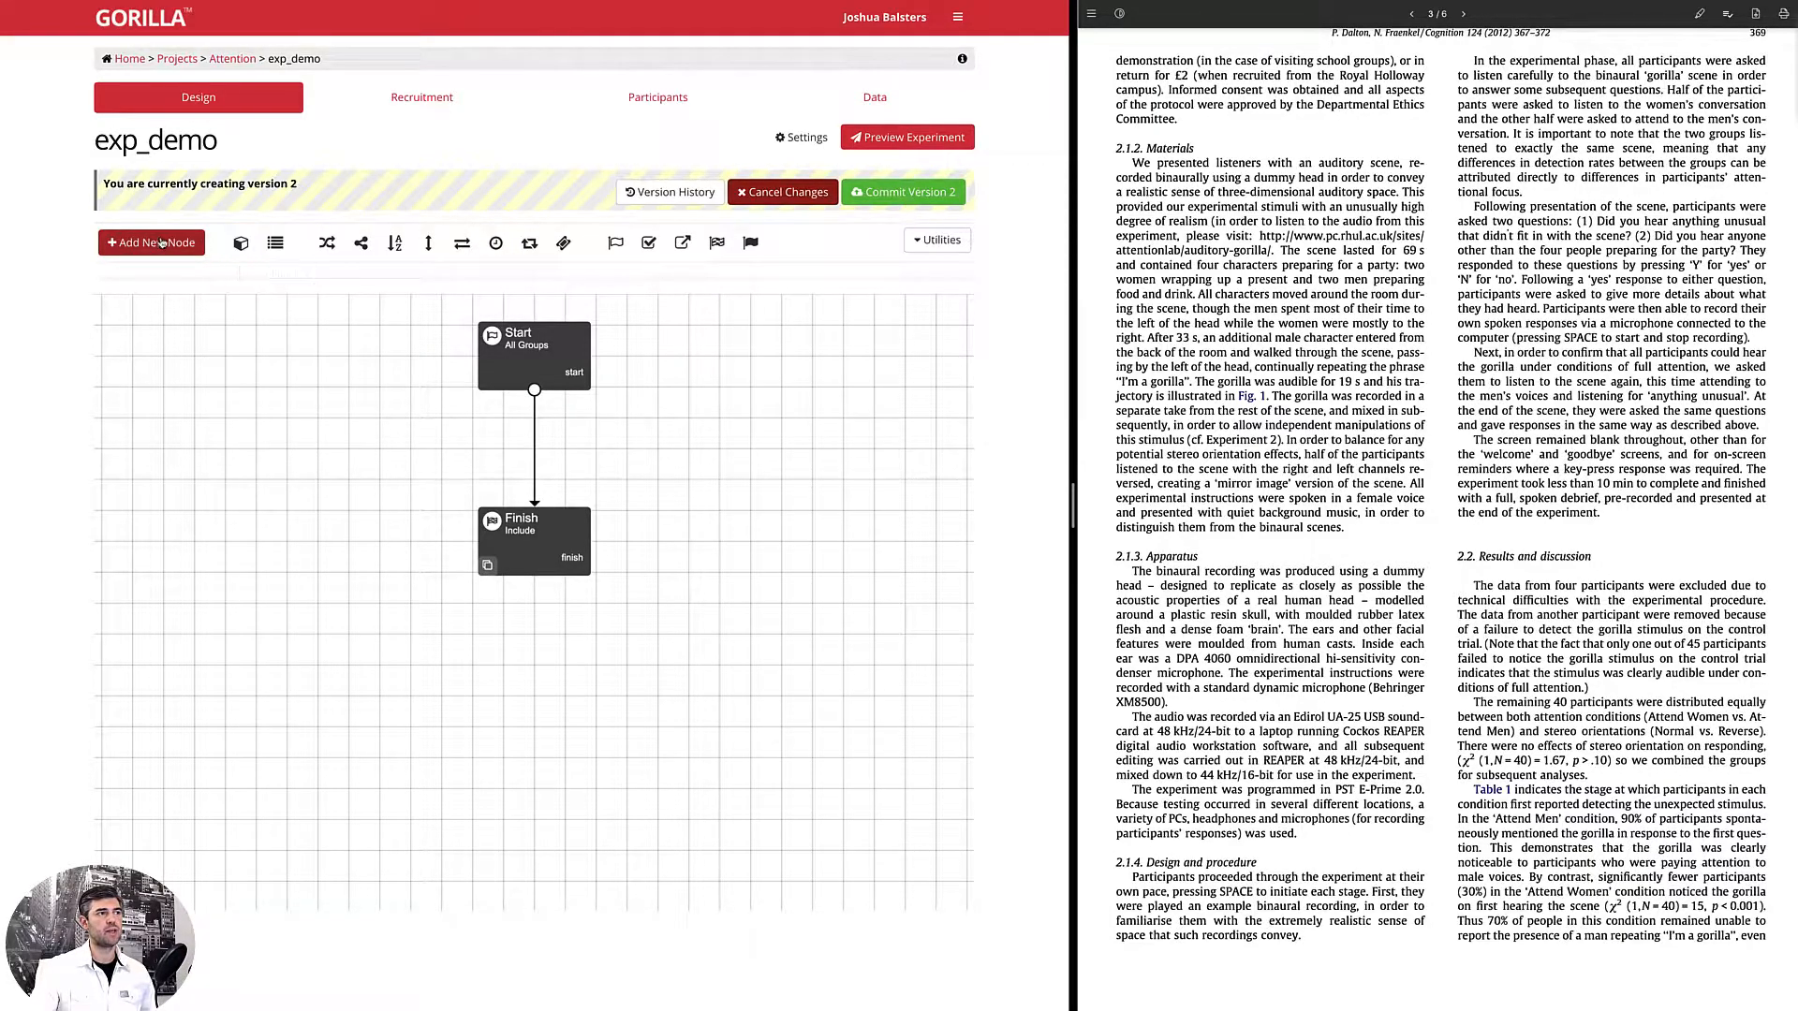
pyautogui.click(274, 245)
pyautogui.click(295, 259)
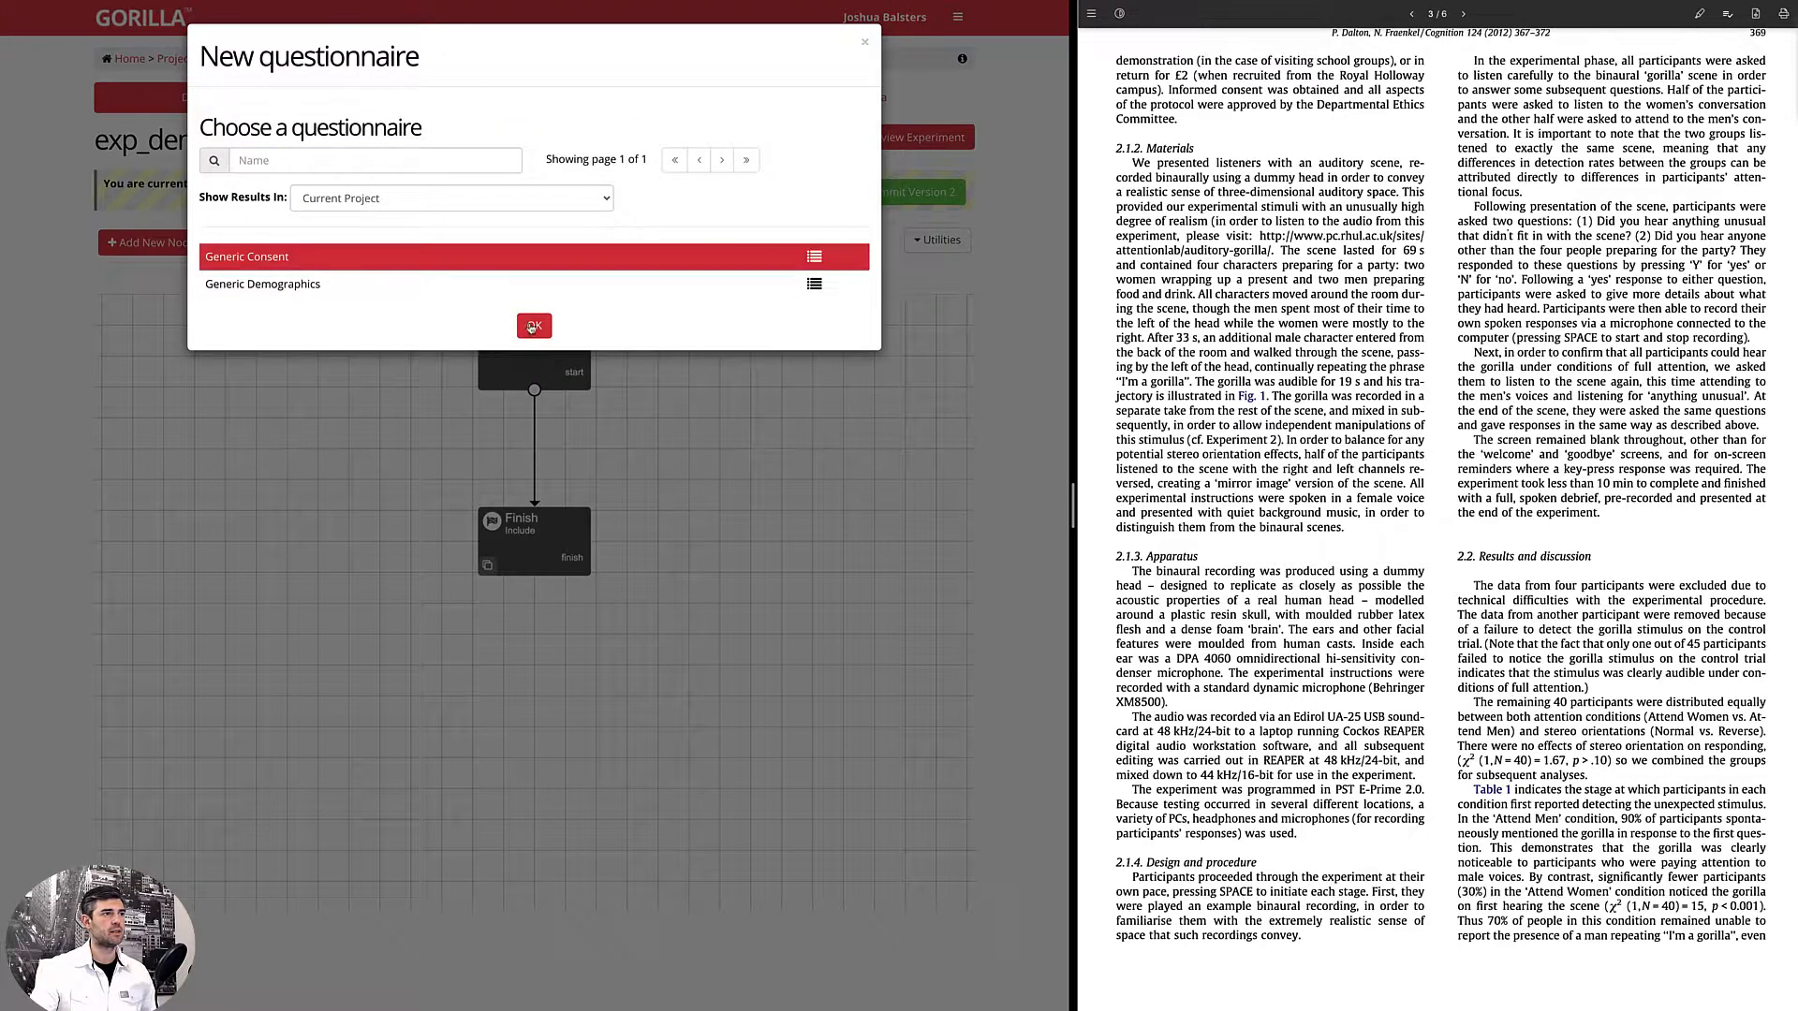
pyautogui.click(532, 326)
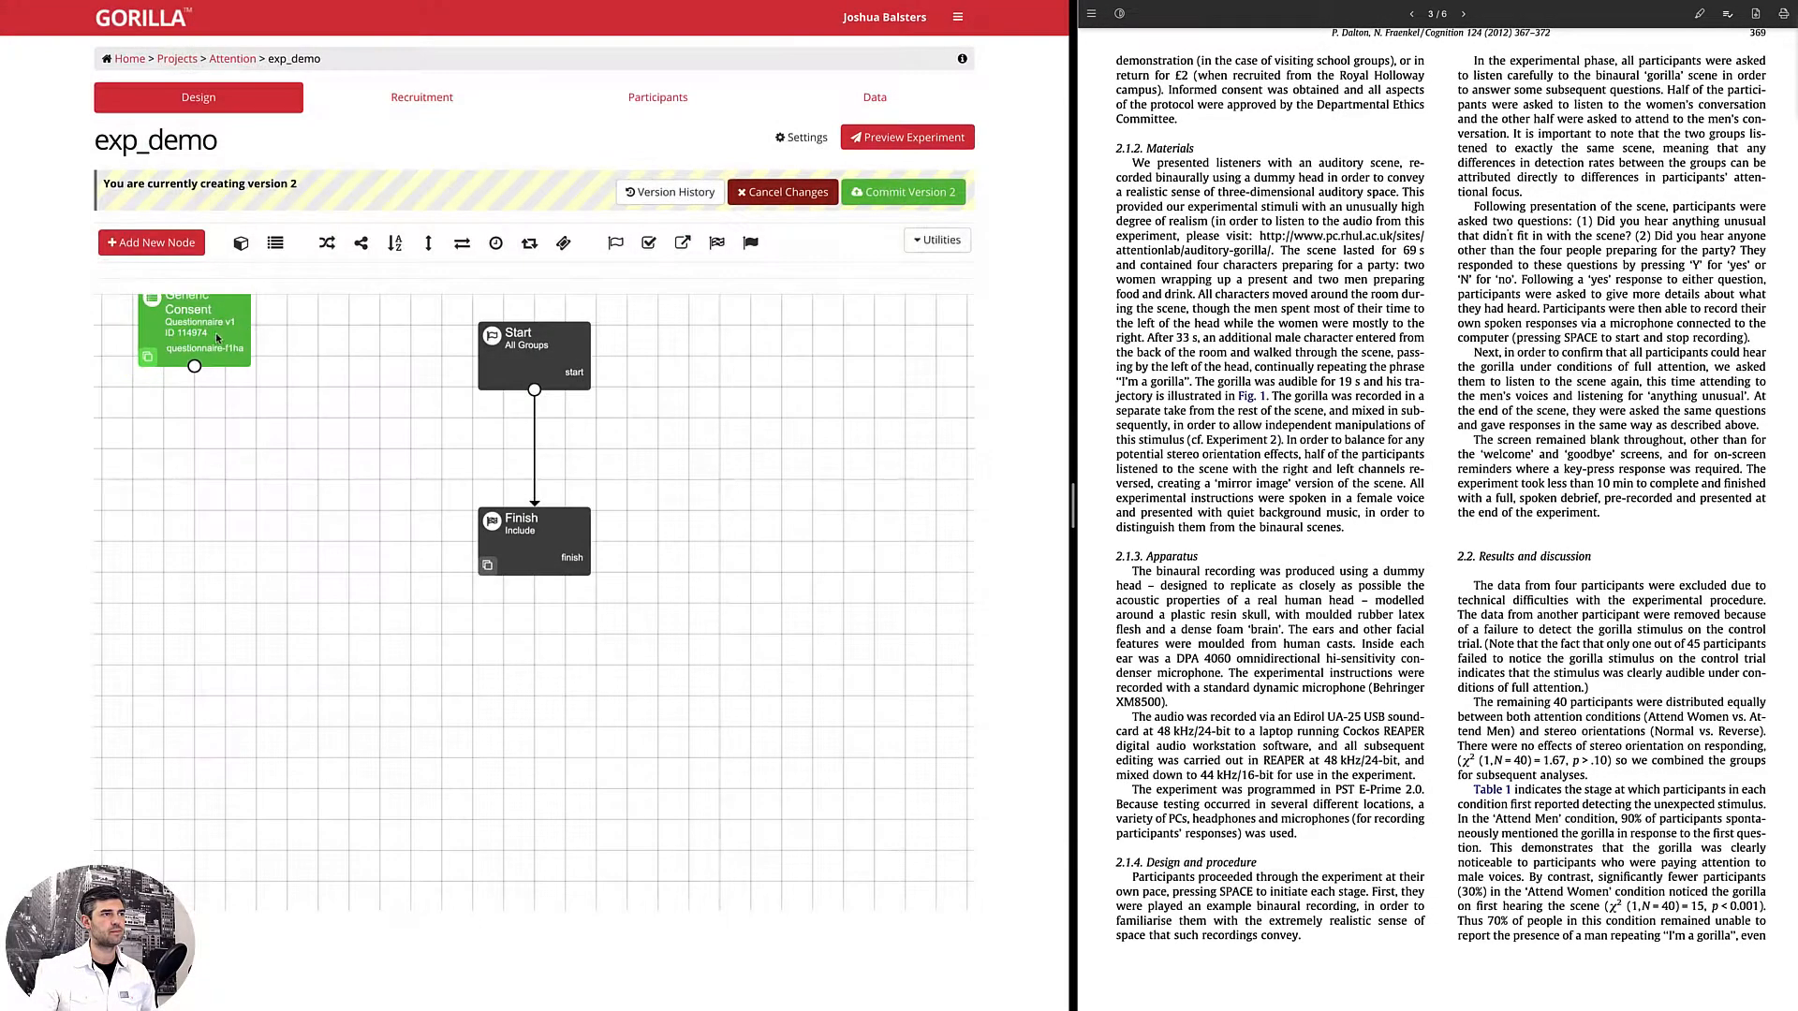
# Step: Connect Start to Generic Consent, place that node directly below Start, and move Finish far down the canvas
pyautogui.moveTo(215, 333); pyautogui.dragTo(339, 448)
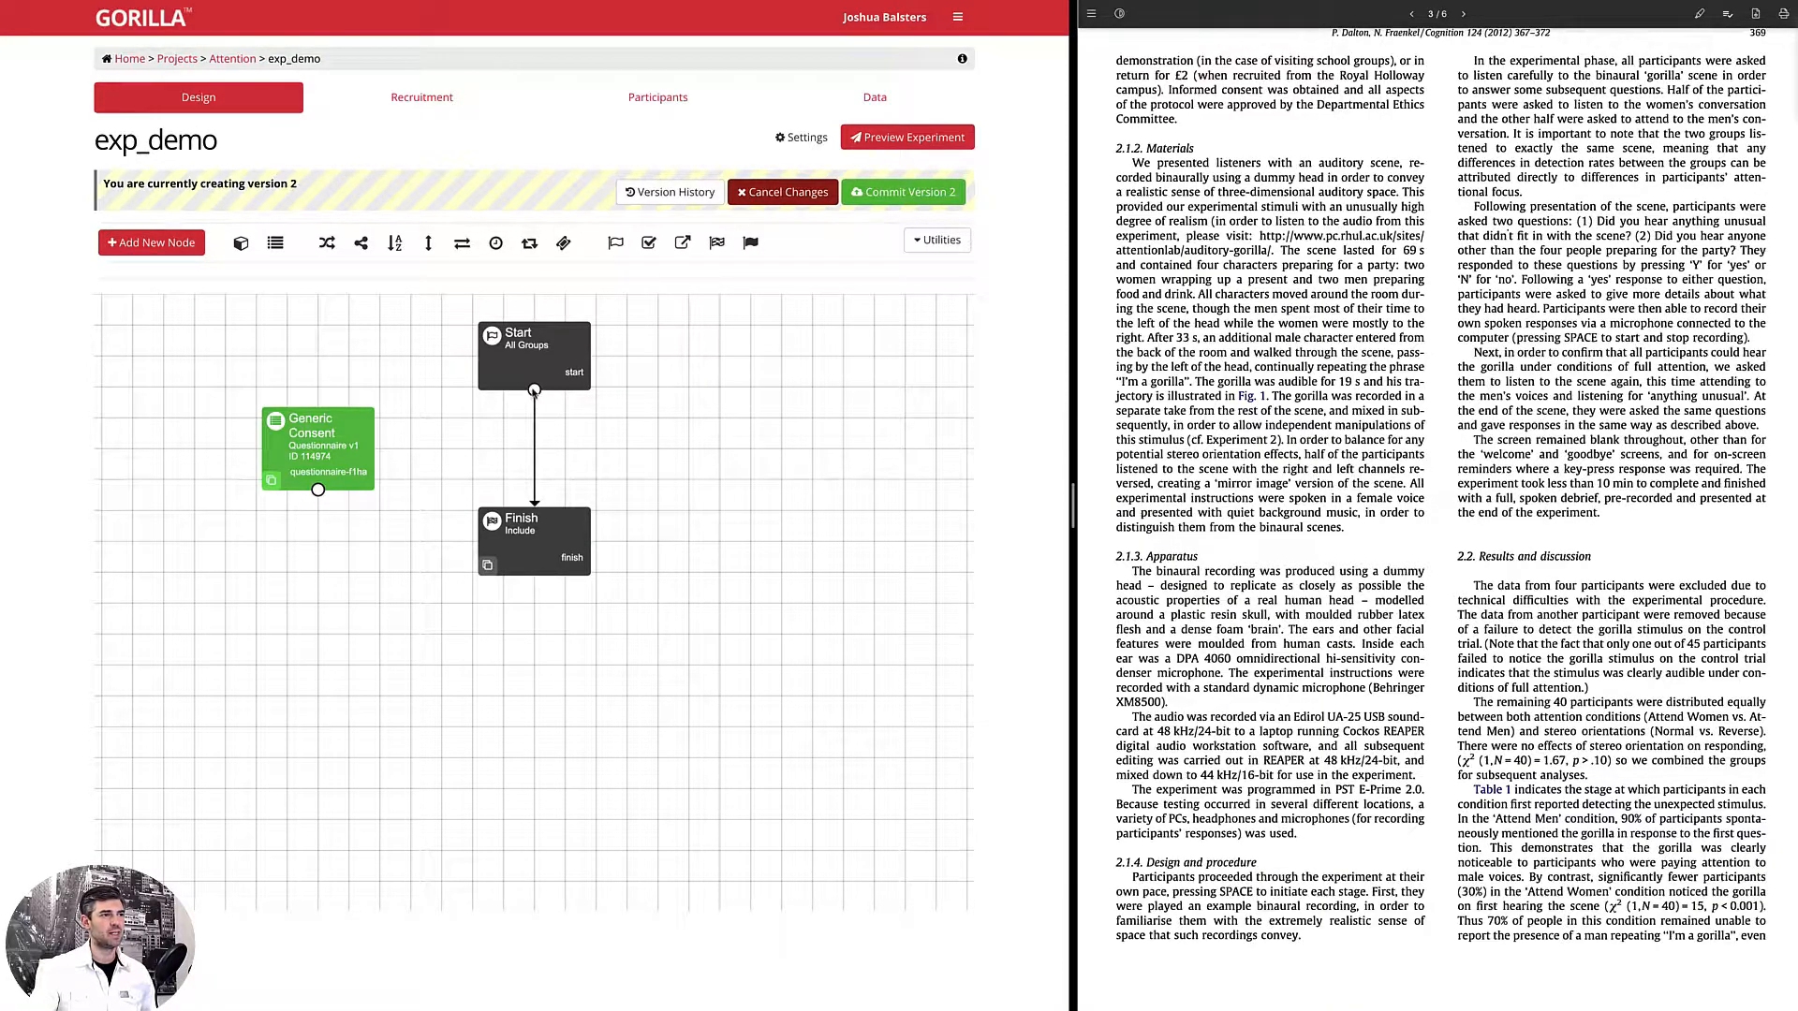
pyautogui.moveTo(533, 391); pyautogui.dragTo(348, 426)
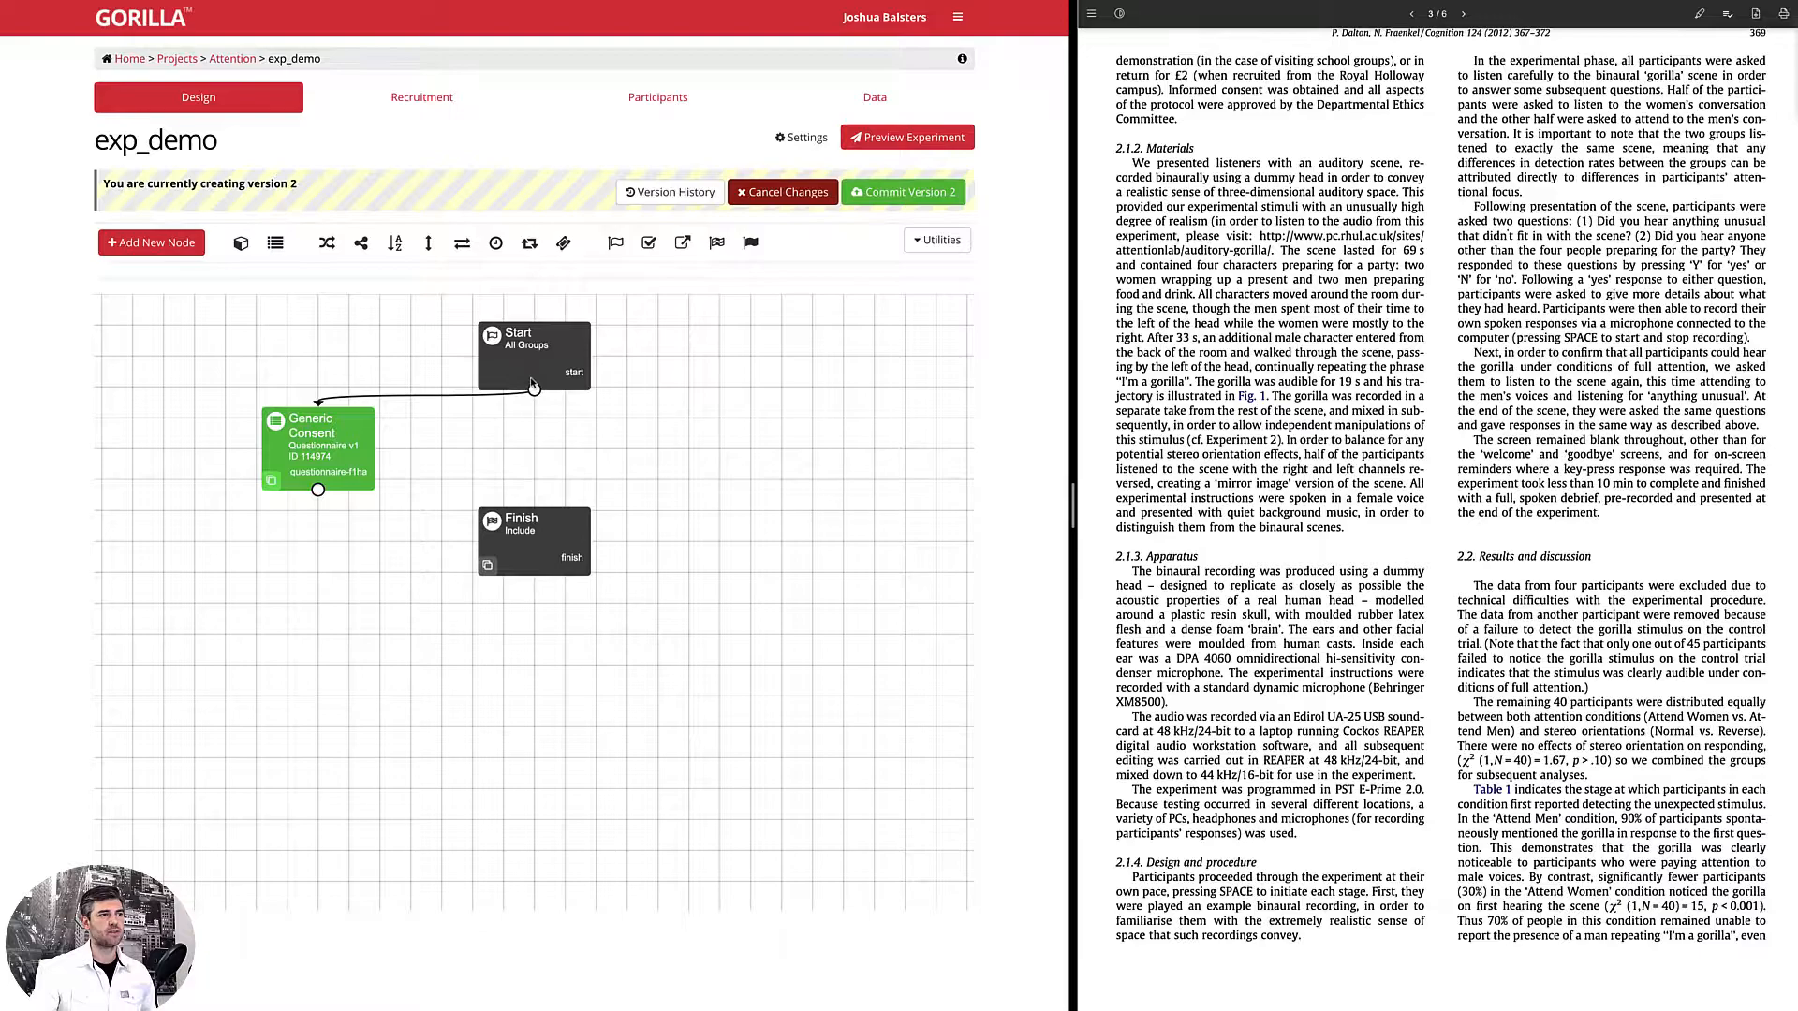
pyautogui.moveTo(315, 449); pyautogui.dragTo(540, 449)
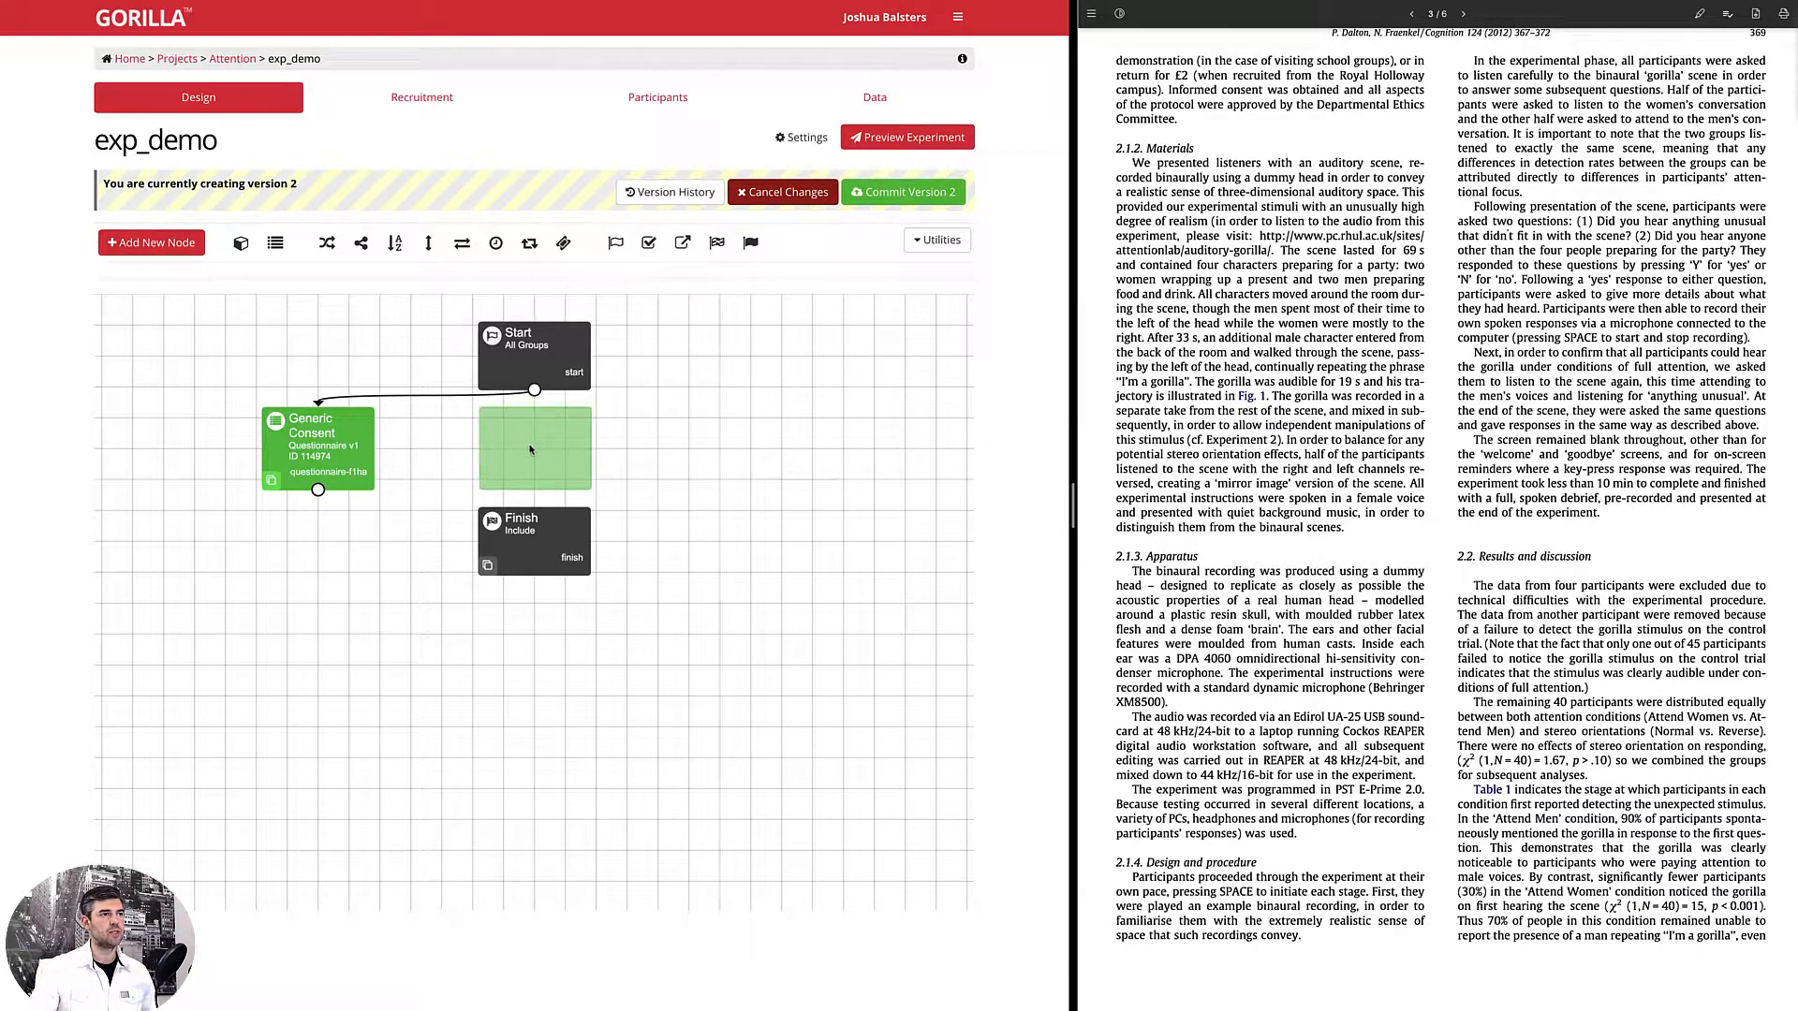
pyautogui.moveTo(545, 543); pyautogui.dragTo(539, 873)
# Step: Add the Generic Demographics questionnaire node and place it directly below Generic Consent
pyautogui.click(276, 242)
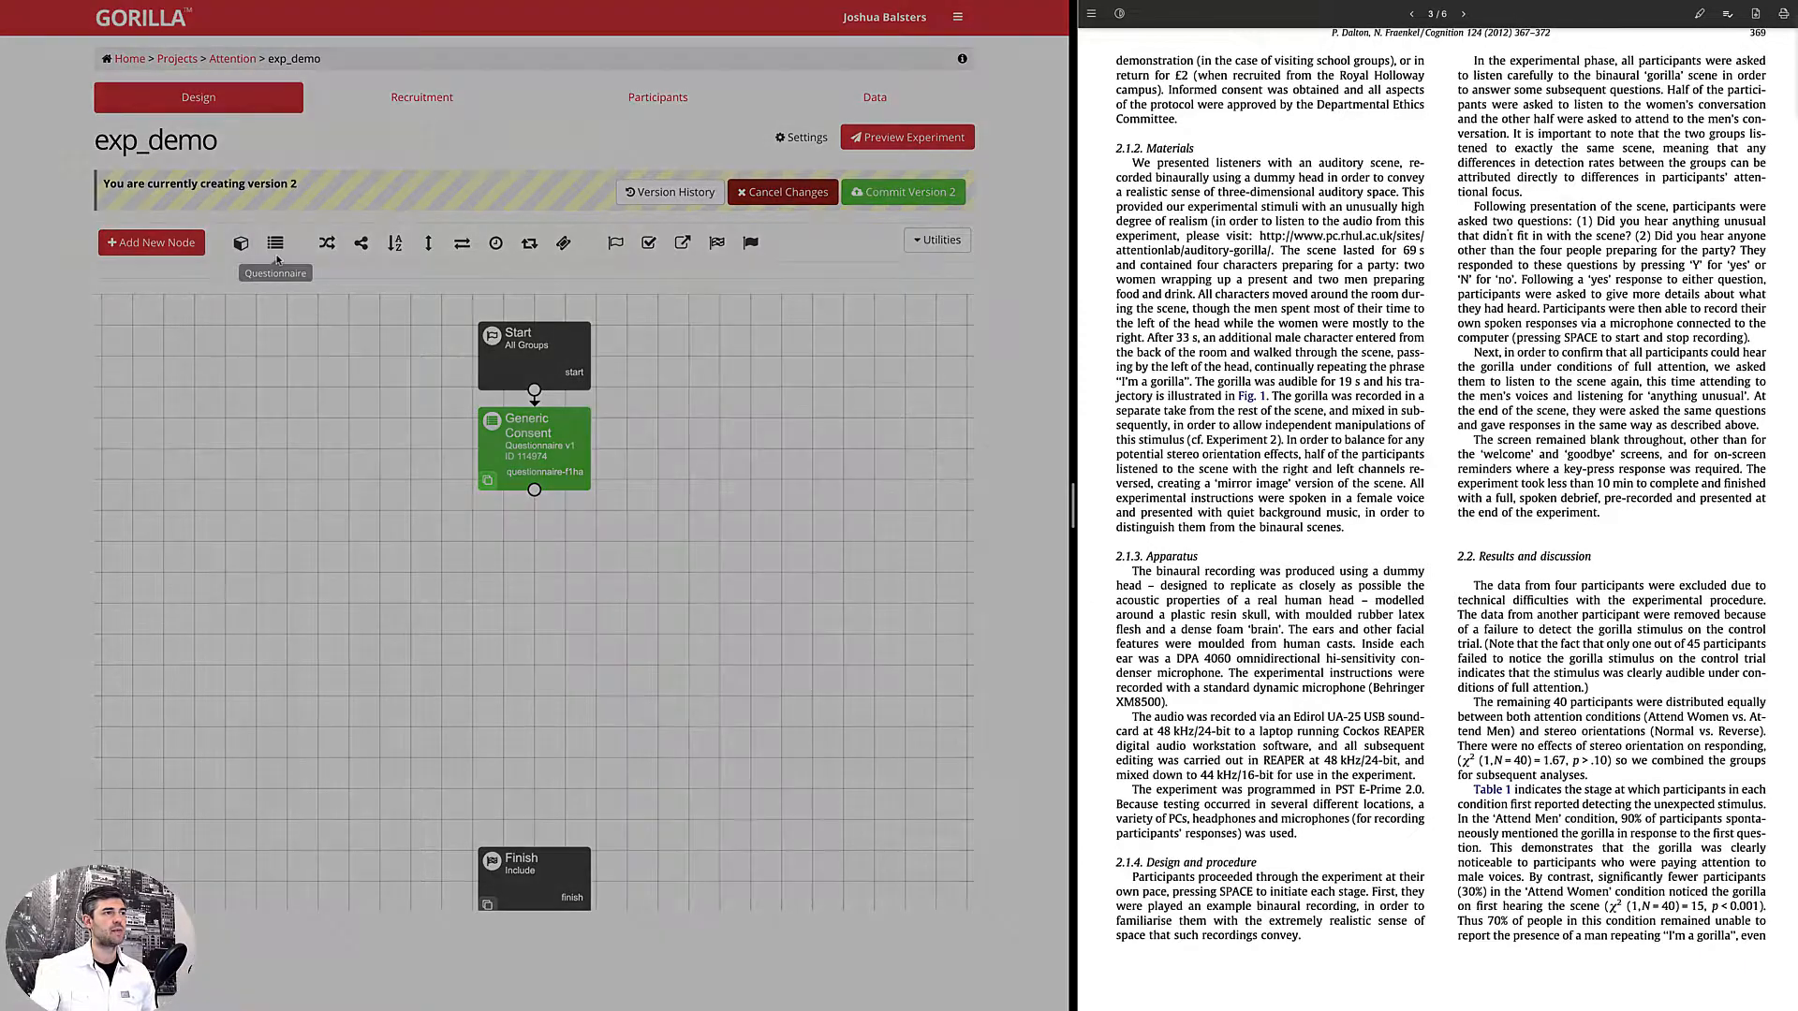
pyautogui.click(316, 284)
pyautogui.click(525, 325)
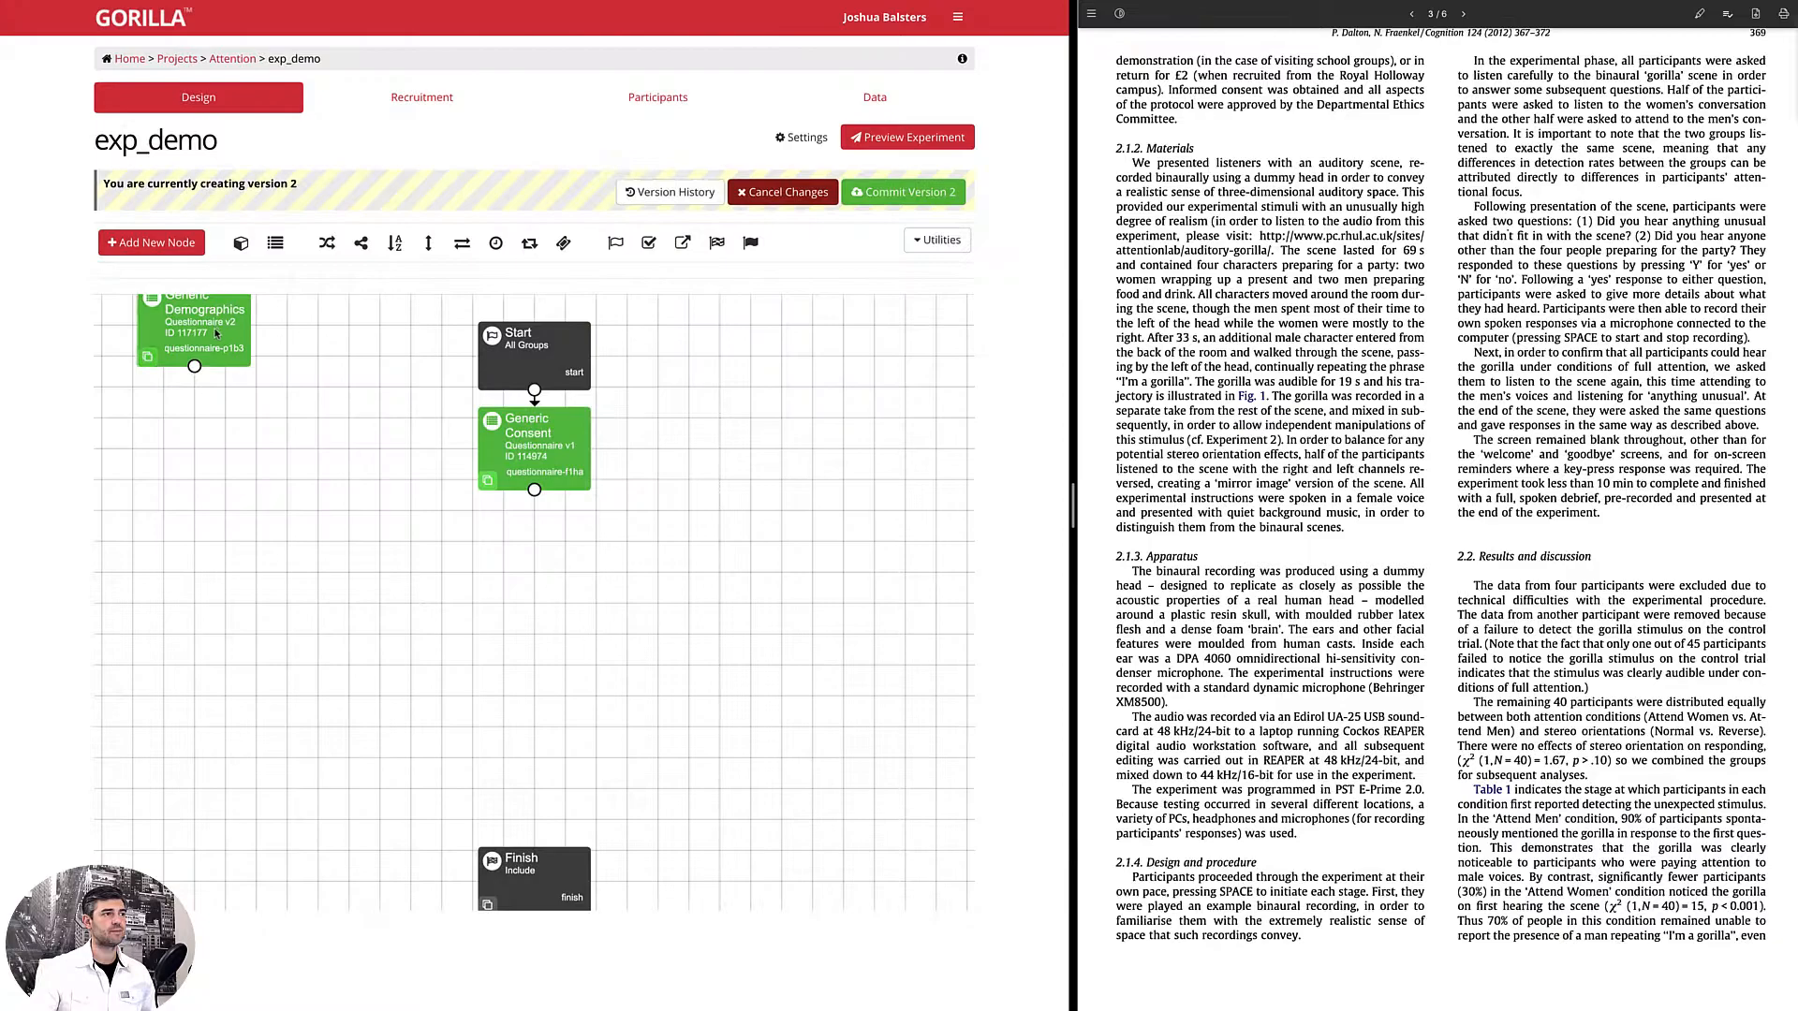
pyautogui.click(557, 548)
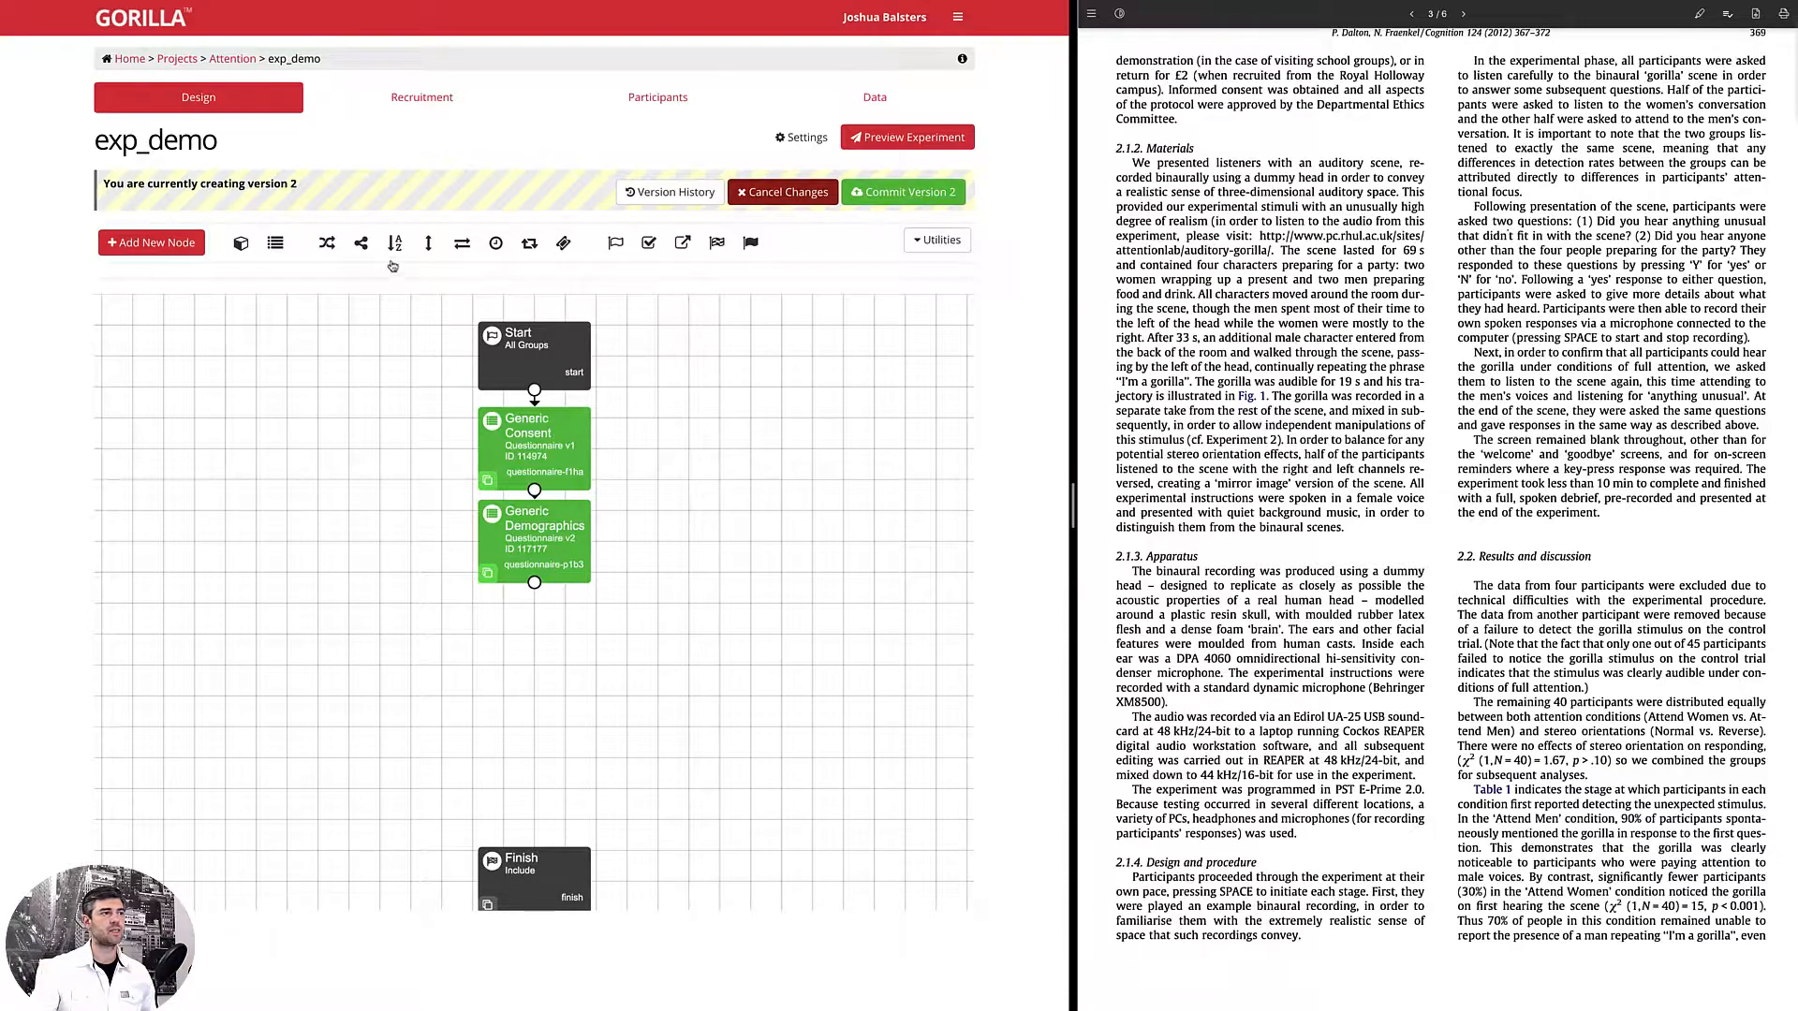
# Step: Add task nodes for Dalton Fraenkel Men Left, Men Right, Women Left and Women Right to the experiment
pyautogui.click(241, 249)
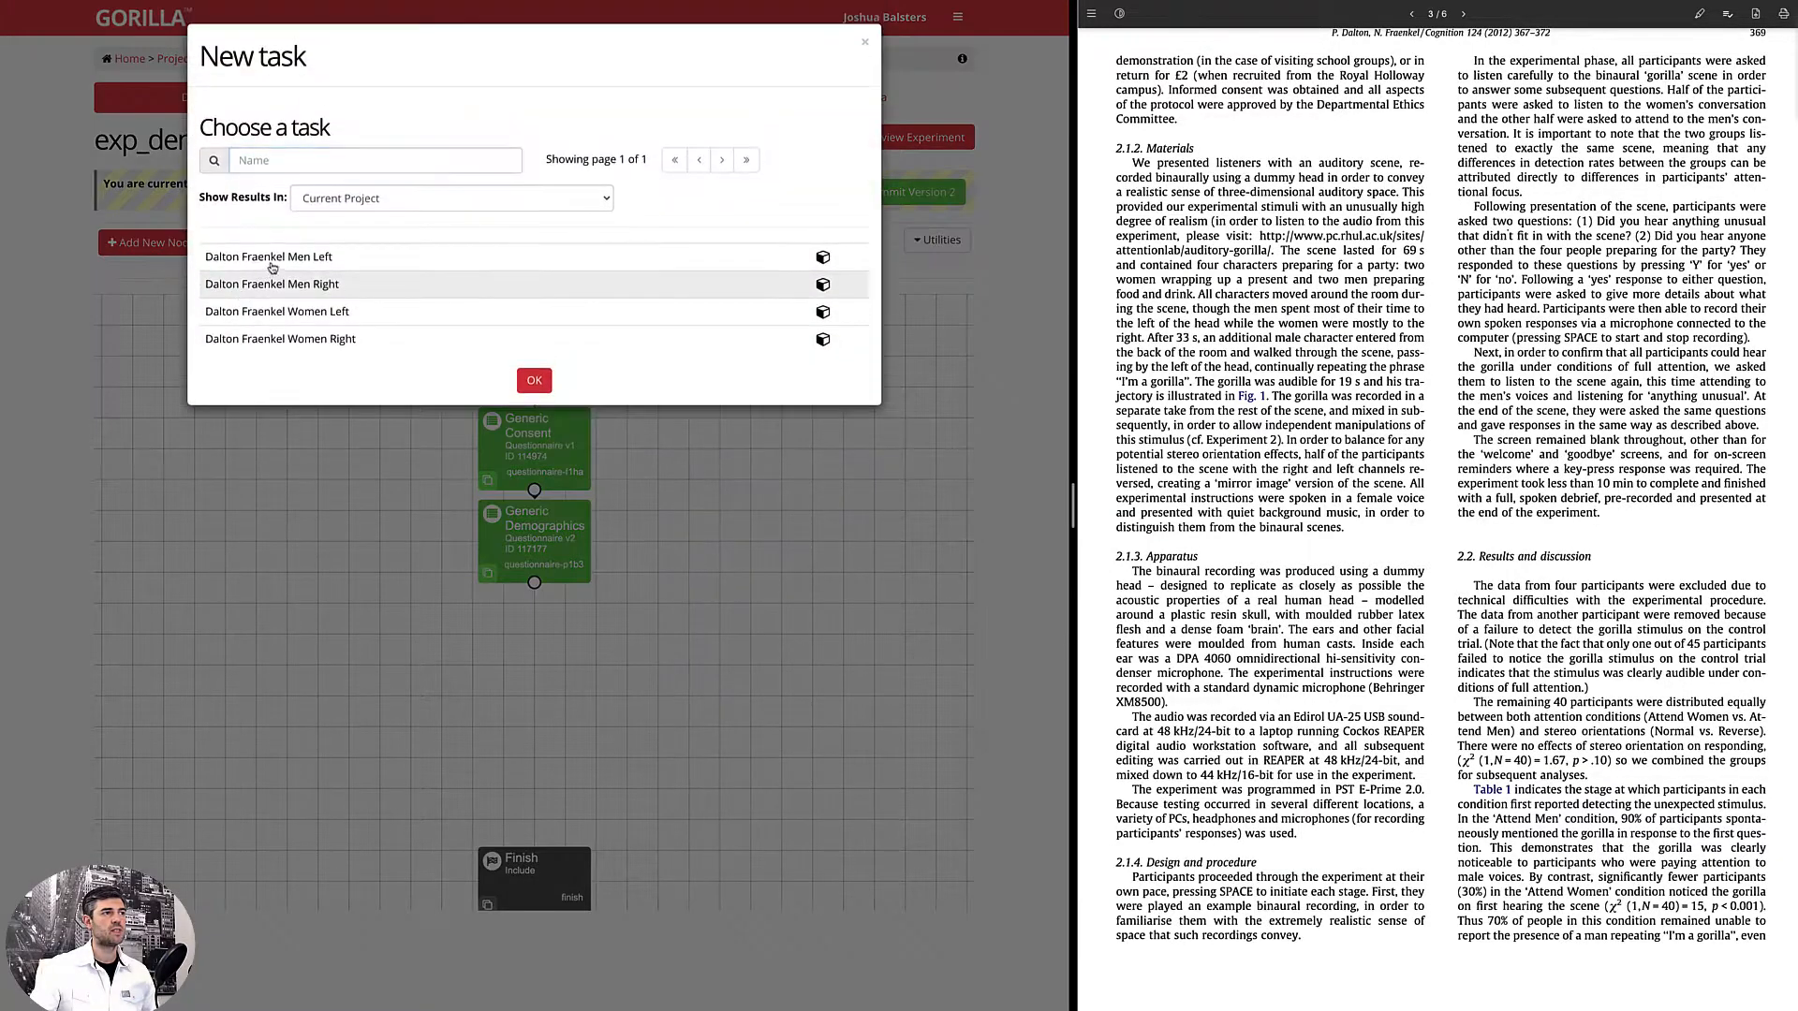
pyautogui.click(285, 262)
pyautogui.click(550, 382)
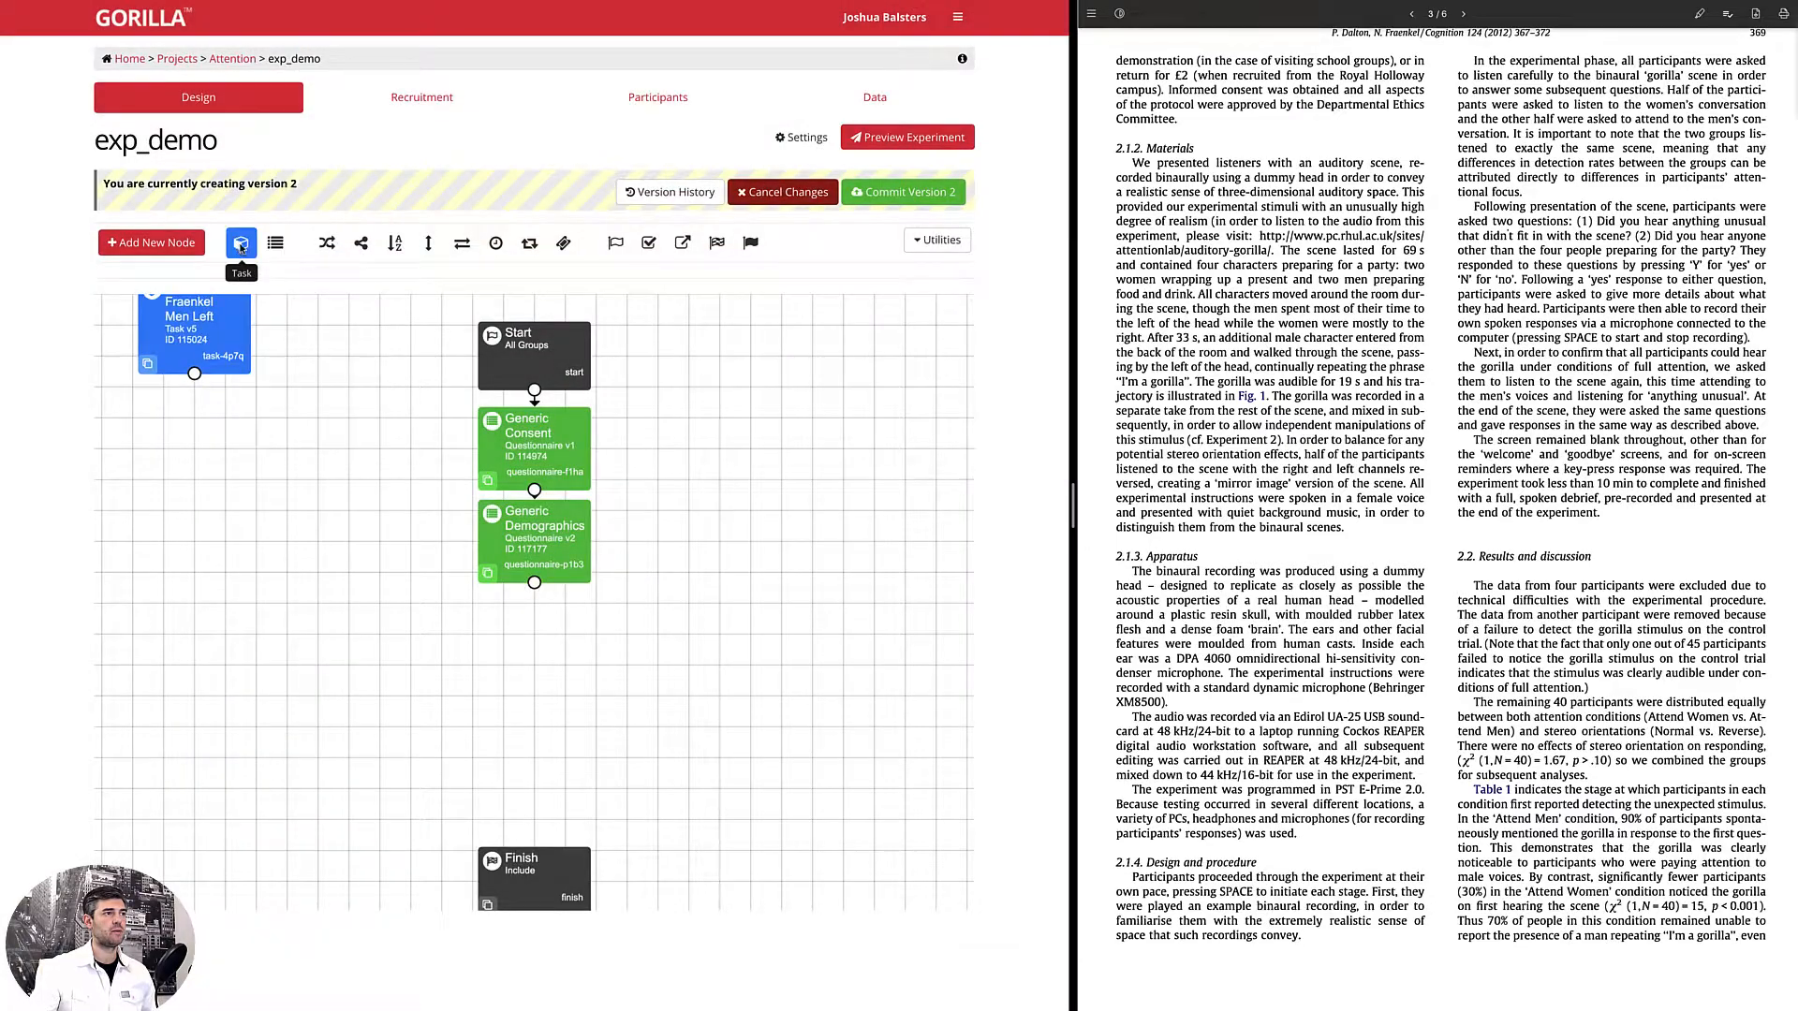
pyautogui.click(242, 245)
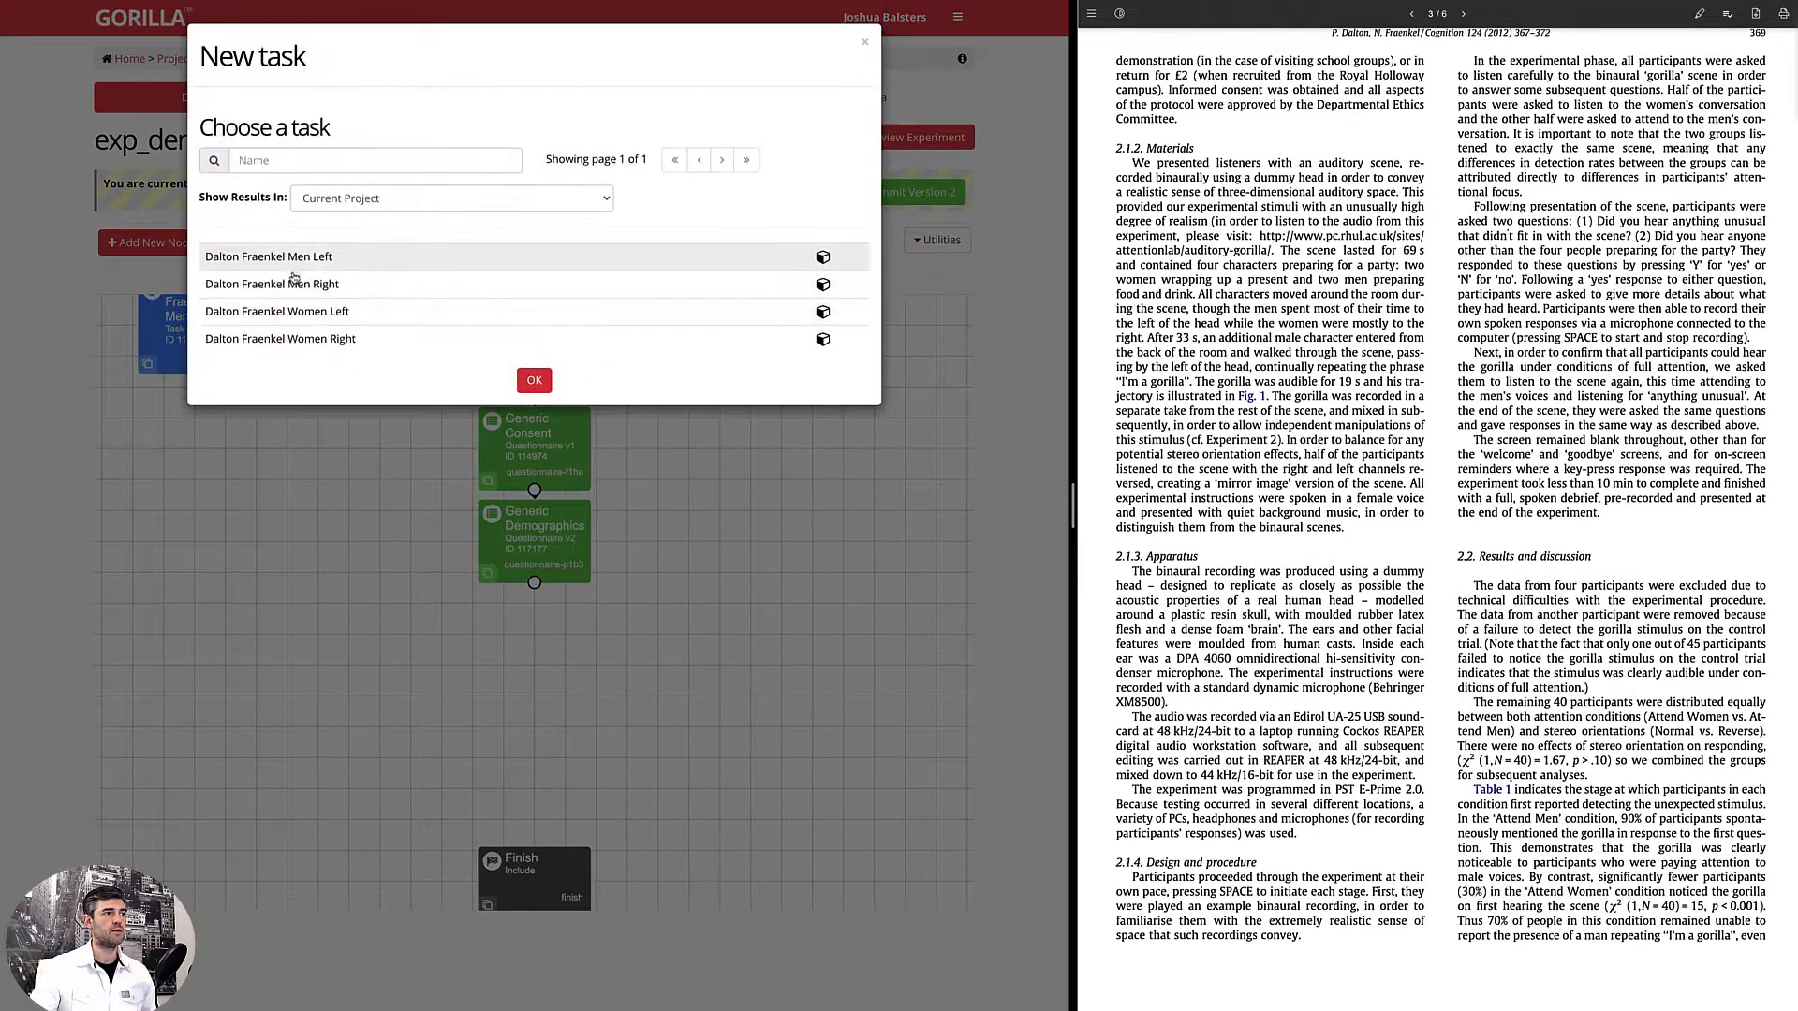
pyautogui.click(273, 287)
pyautogui.click(529, 382)
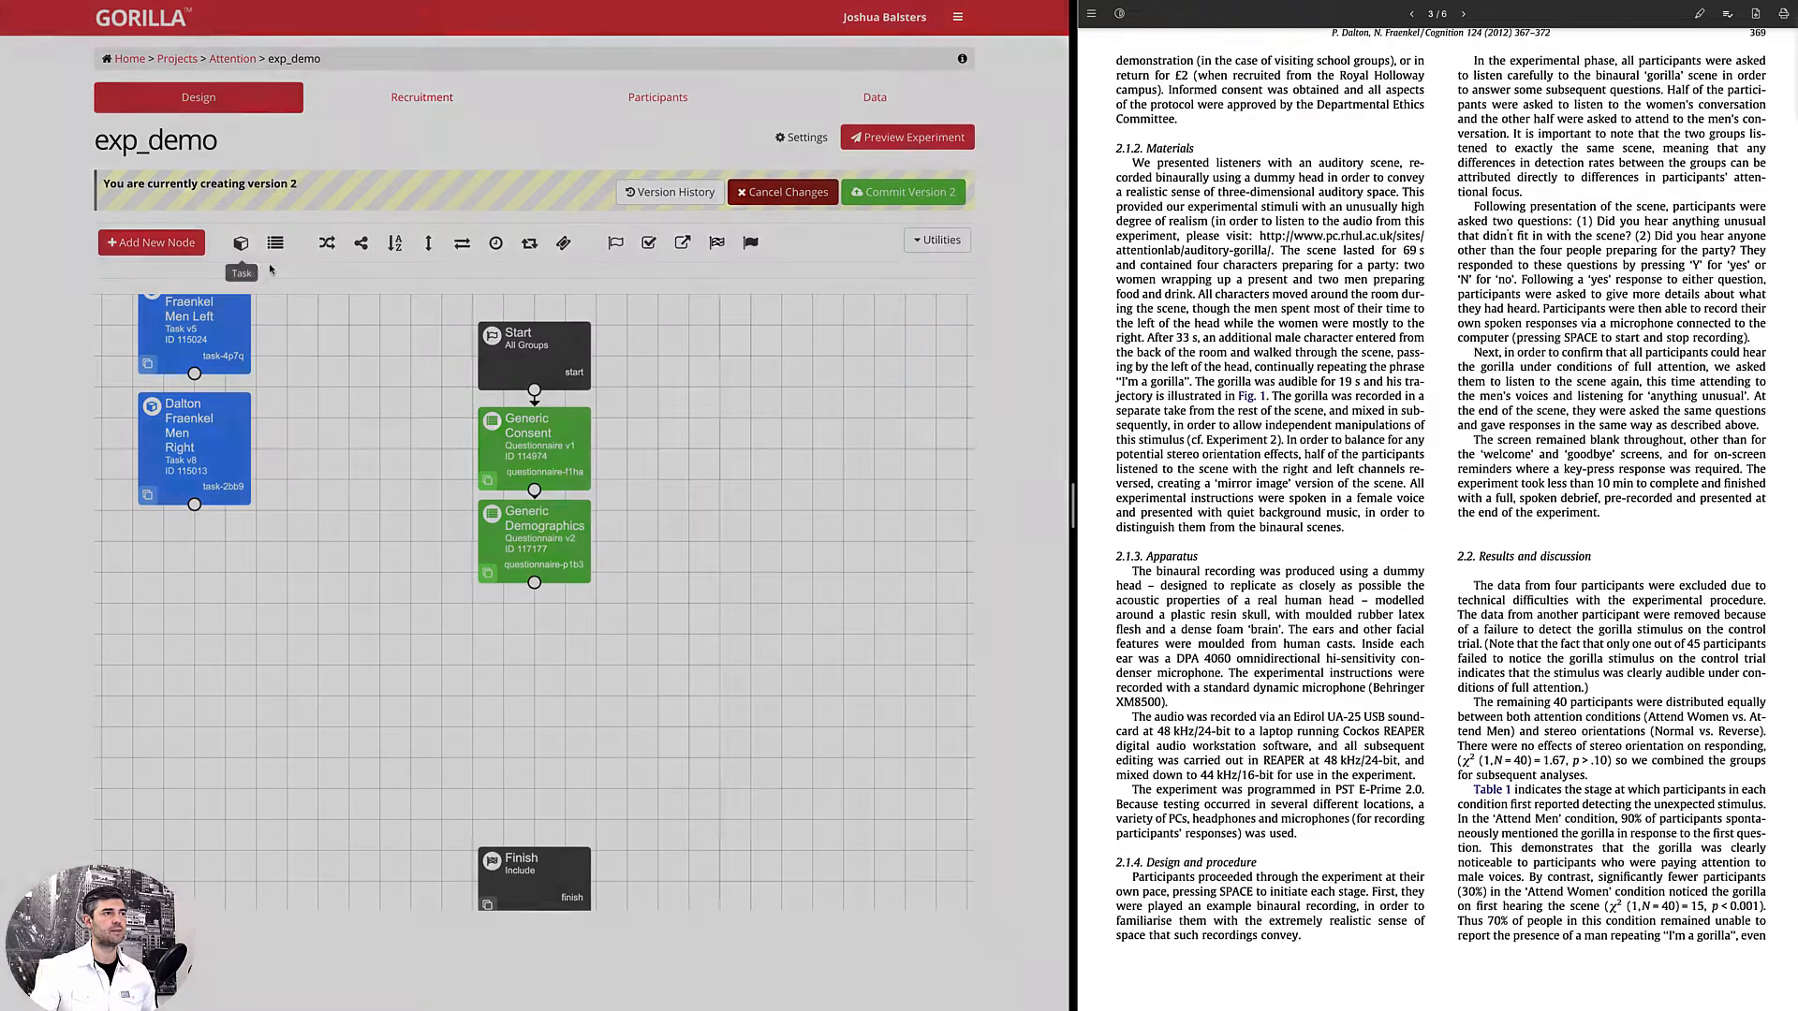
pyautogui.click(242, 245)
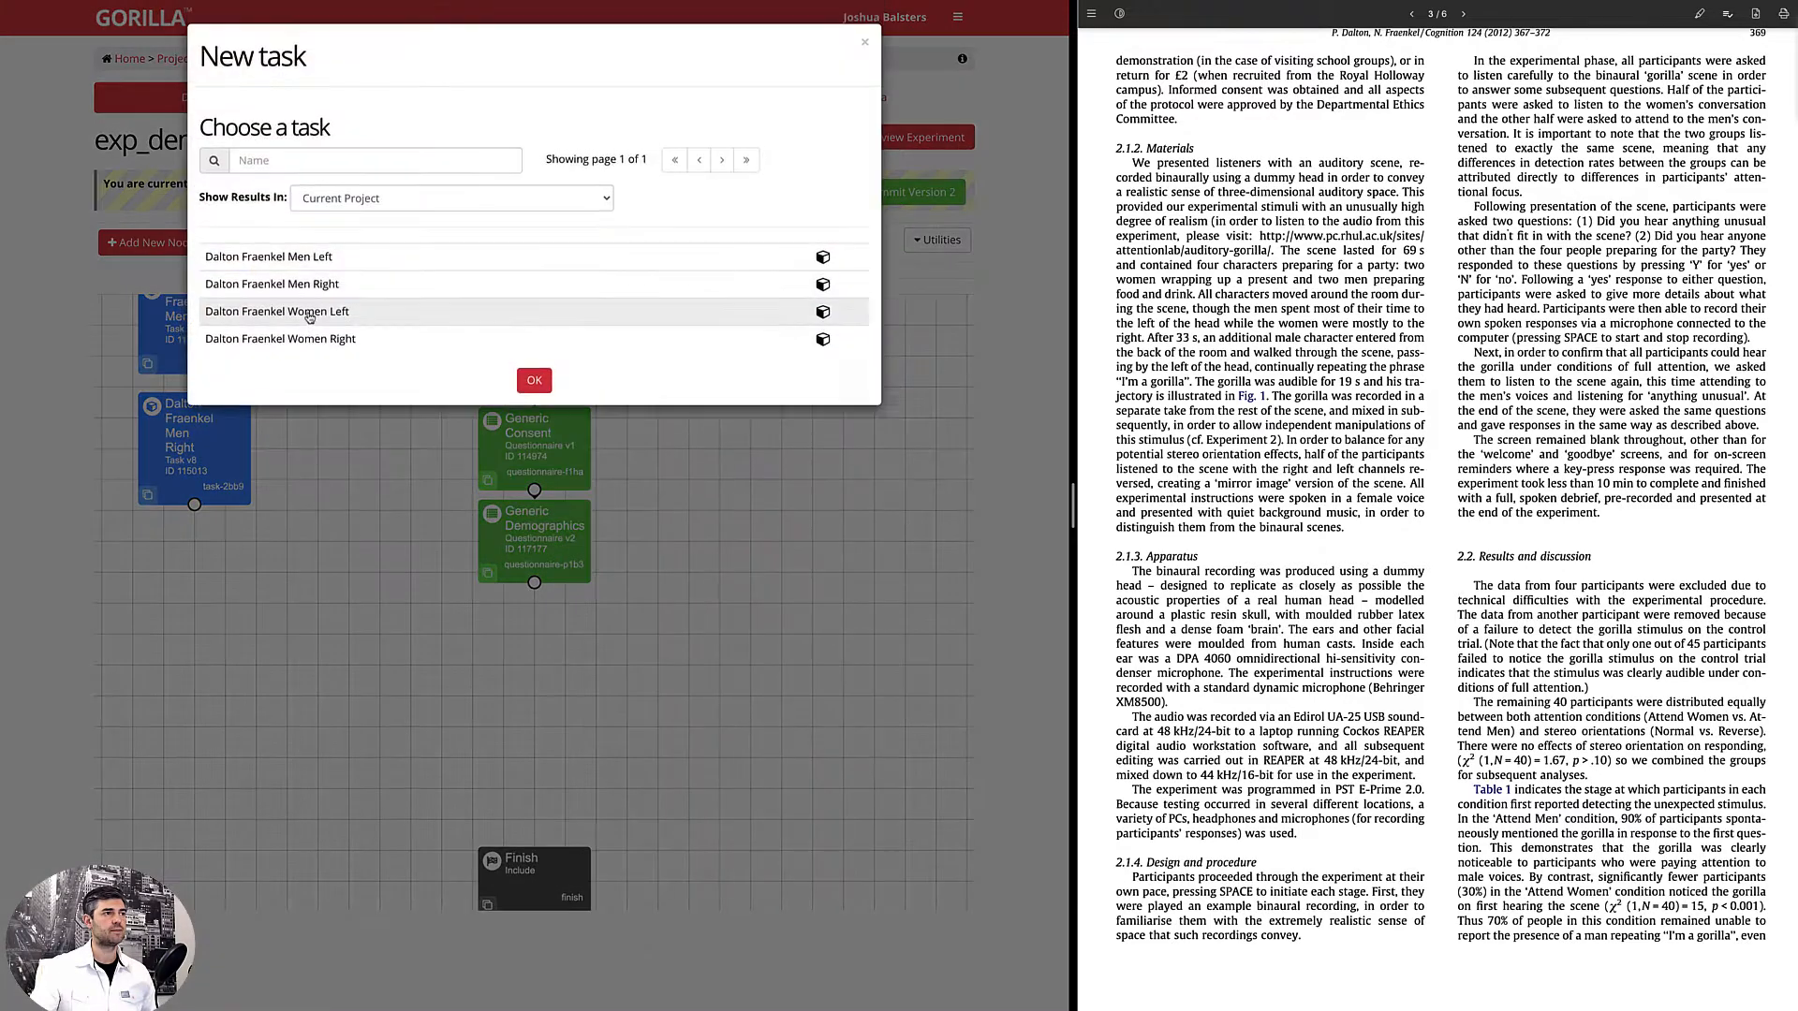
pyautogui.click(311, 312)
pyautogui.click(533, 380)
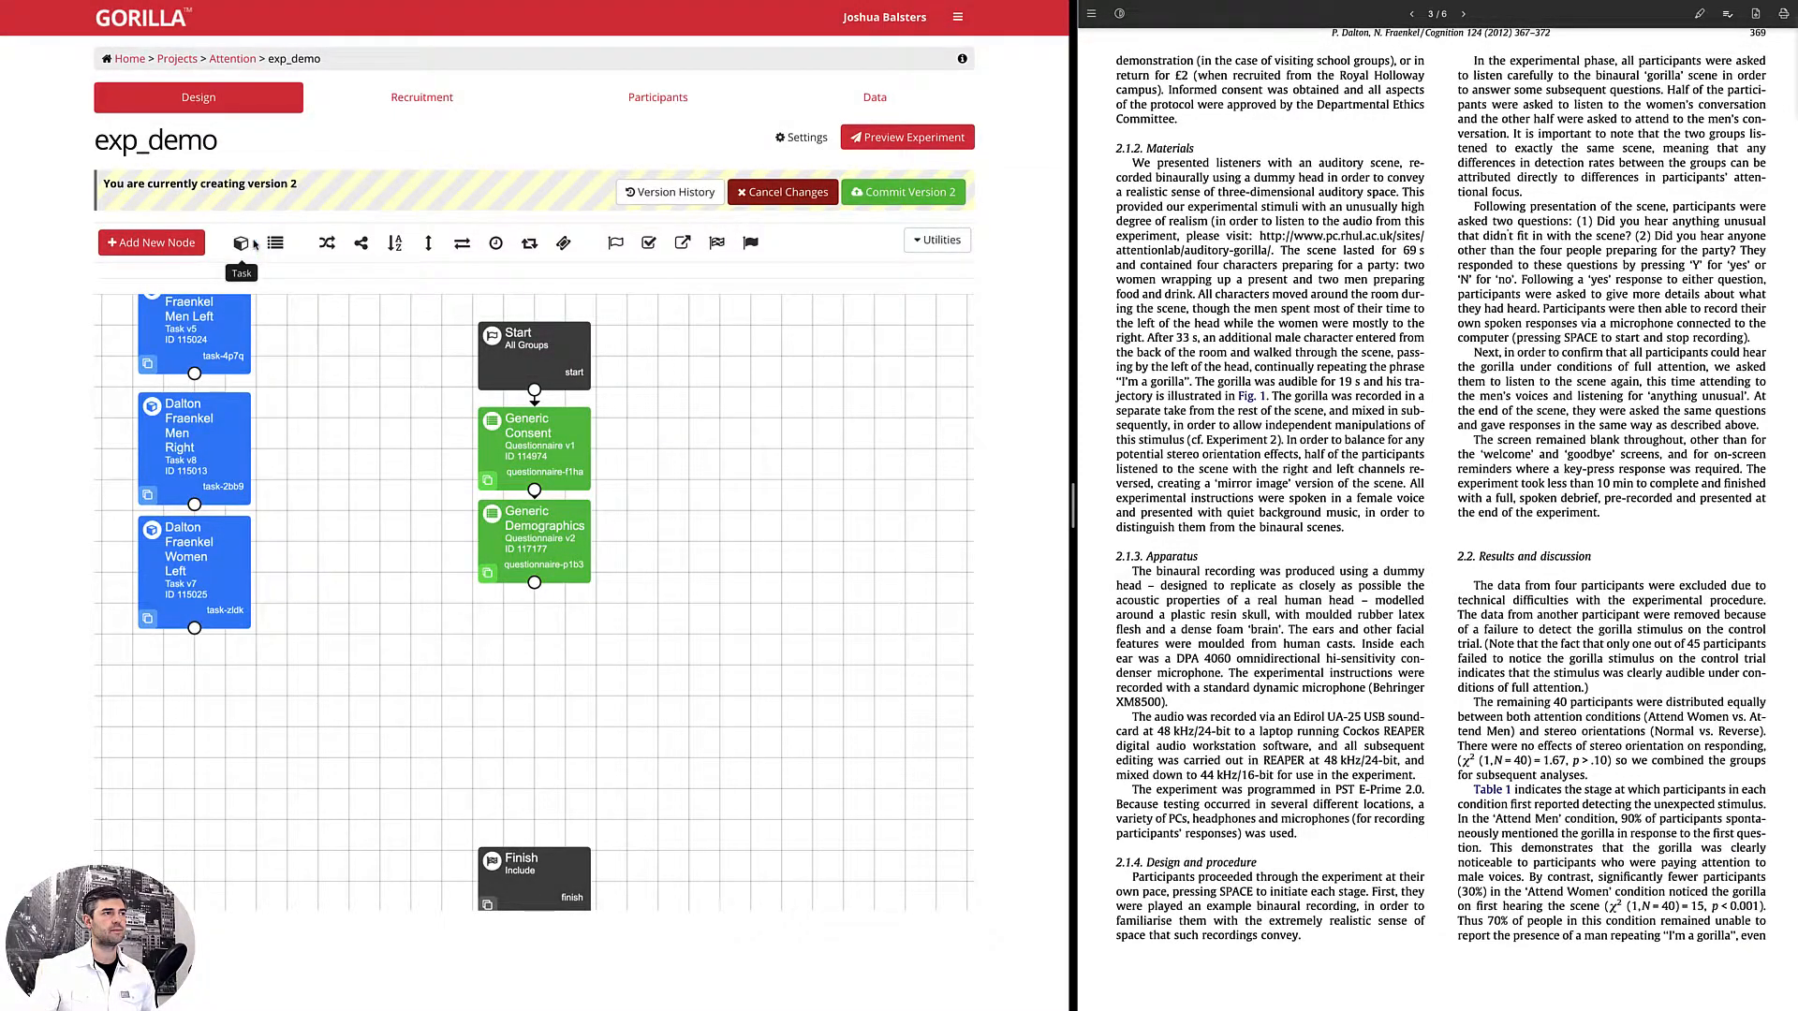
pyautogui.click(253, 244)
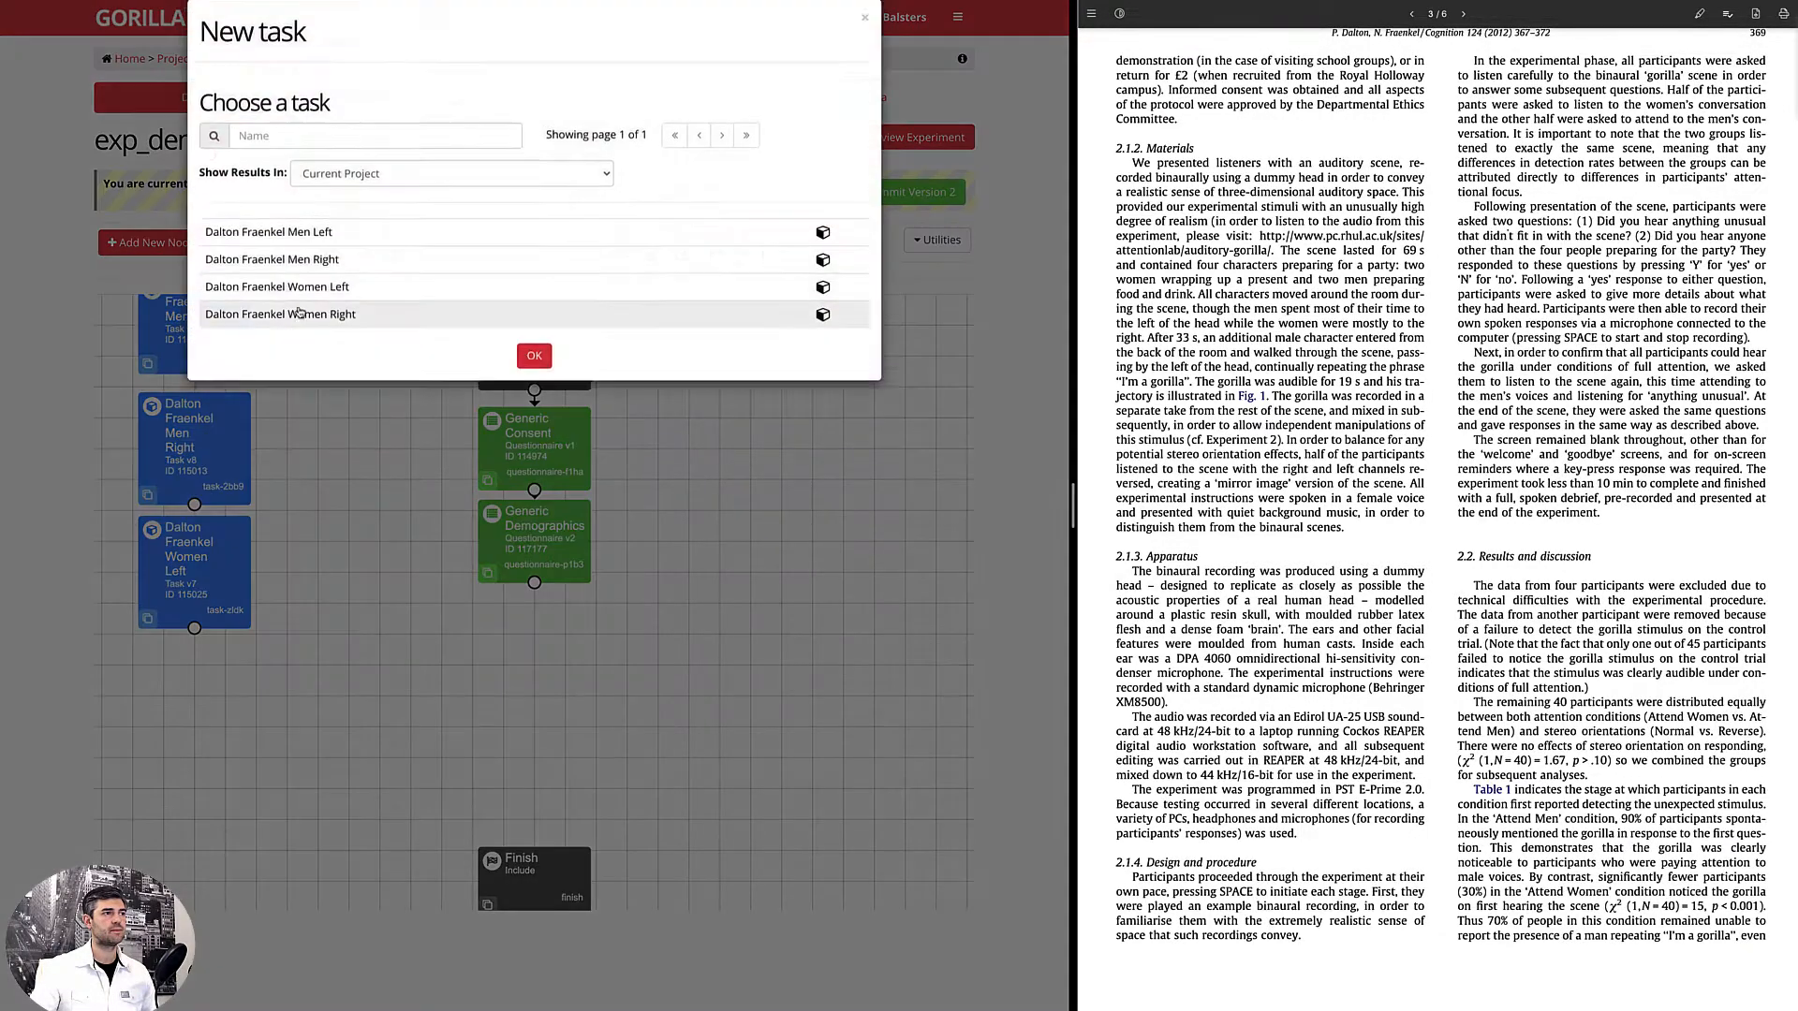
pyautogui.click(459, 339)
pyautogui.click(534, 381)
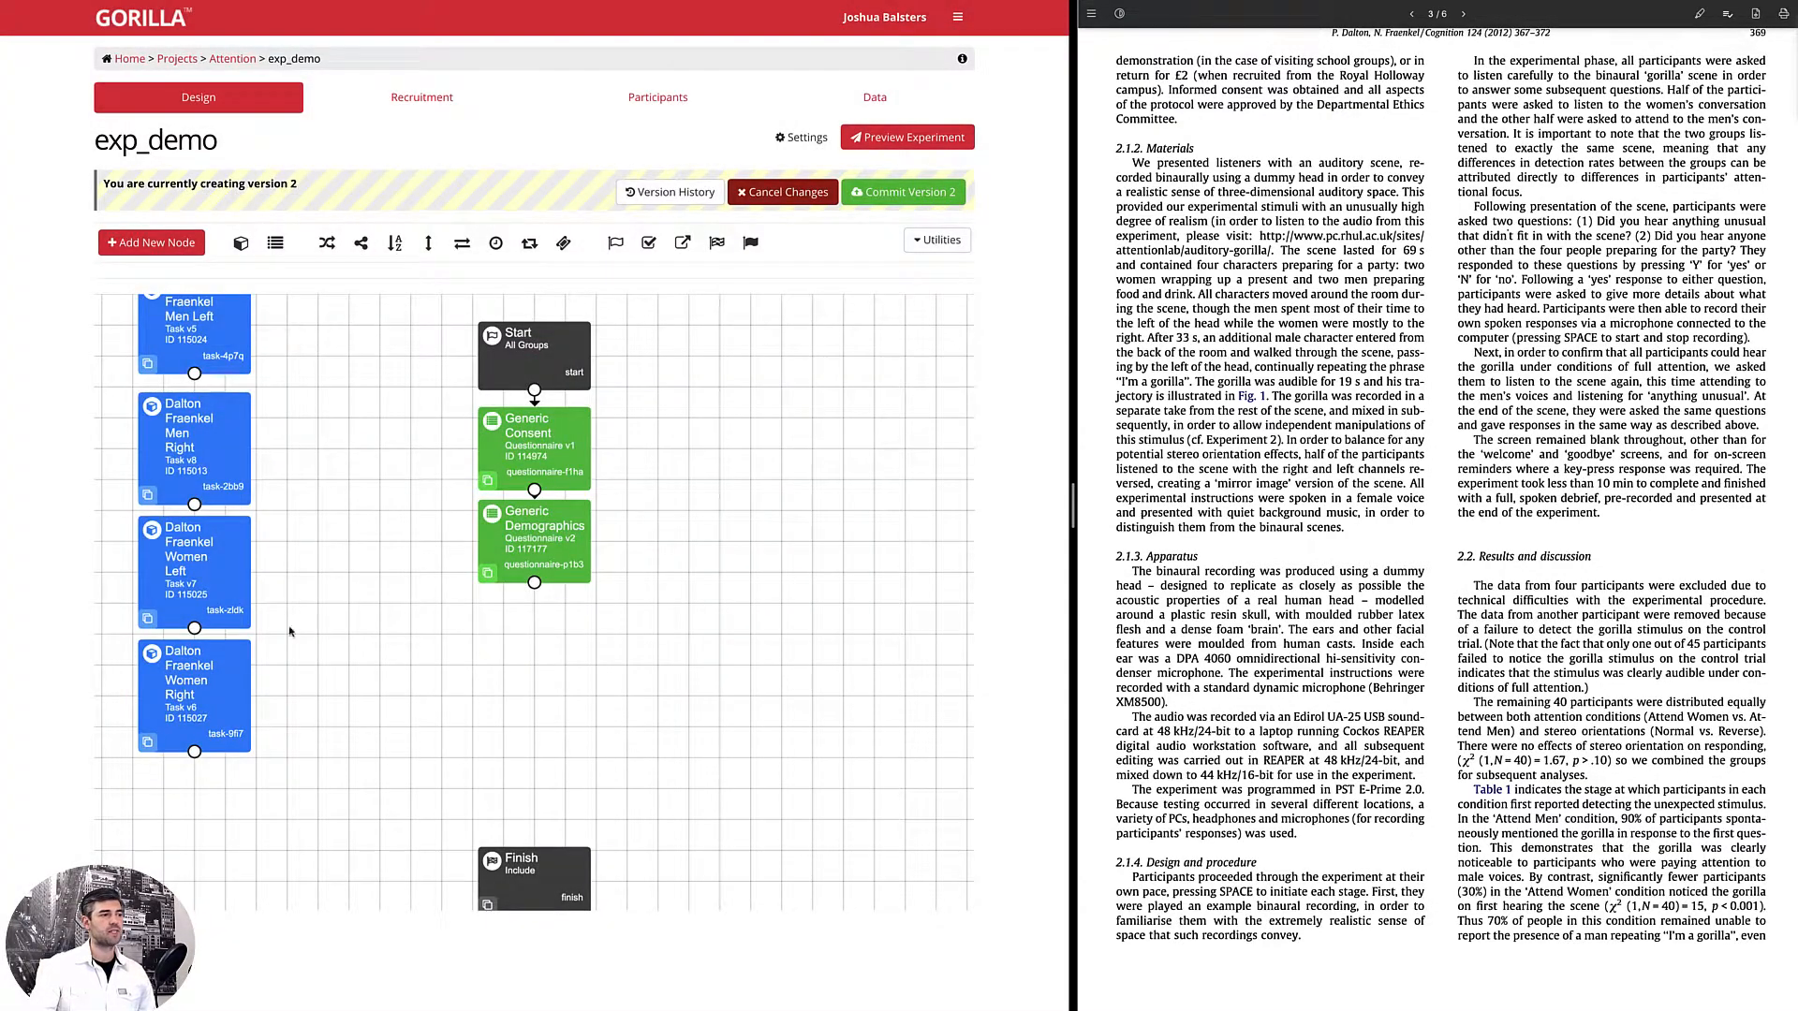
pyautogui.moveTo(197, 702); pyautogui.dragTo(719, 763)
pyautogui.moveTo(157, 576); pyautogui.dragTo(560, 762)
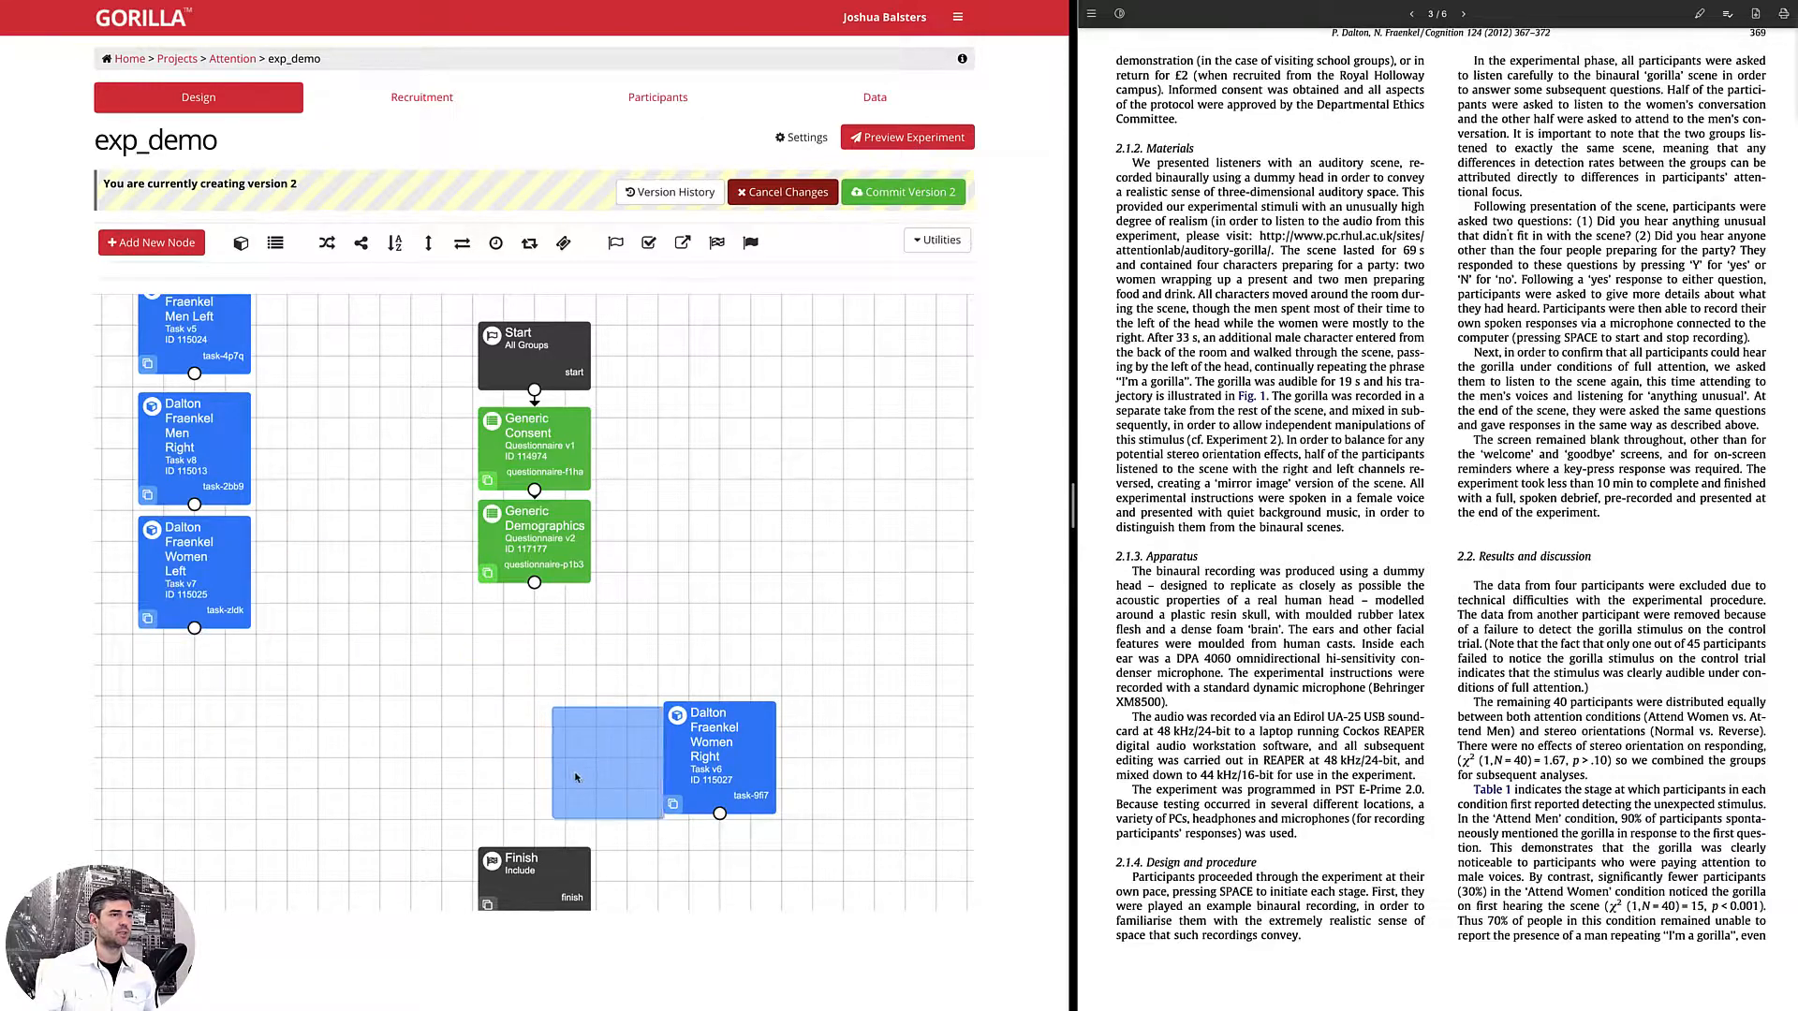
pyautogui.moveTo(196, 450); pyautogui.dragTo(443, 758)
pyautogui.moveTo(219, 371); pyautogui.dragTo(501, 881)
pyautogui.moveTo(441, 815); pyautogui.dragTo(515, 866)
pyautogui.moveTo(597, 813); pyautogui.dragTo(538, 864)
pyautogui.moveTo(719, 813); pyautogui.dragTo(555, 866)
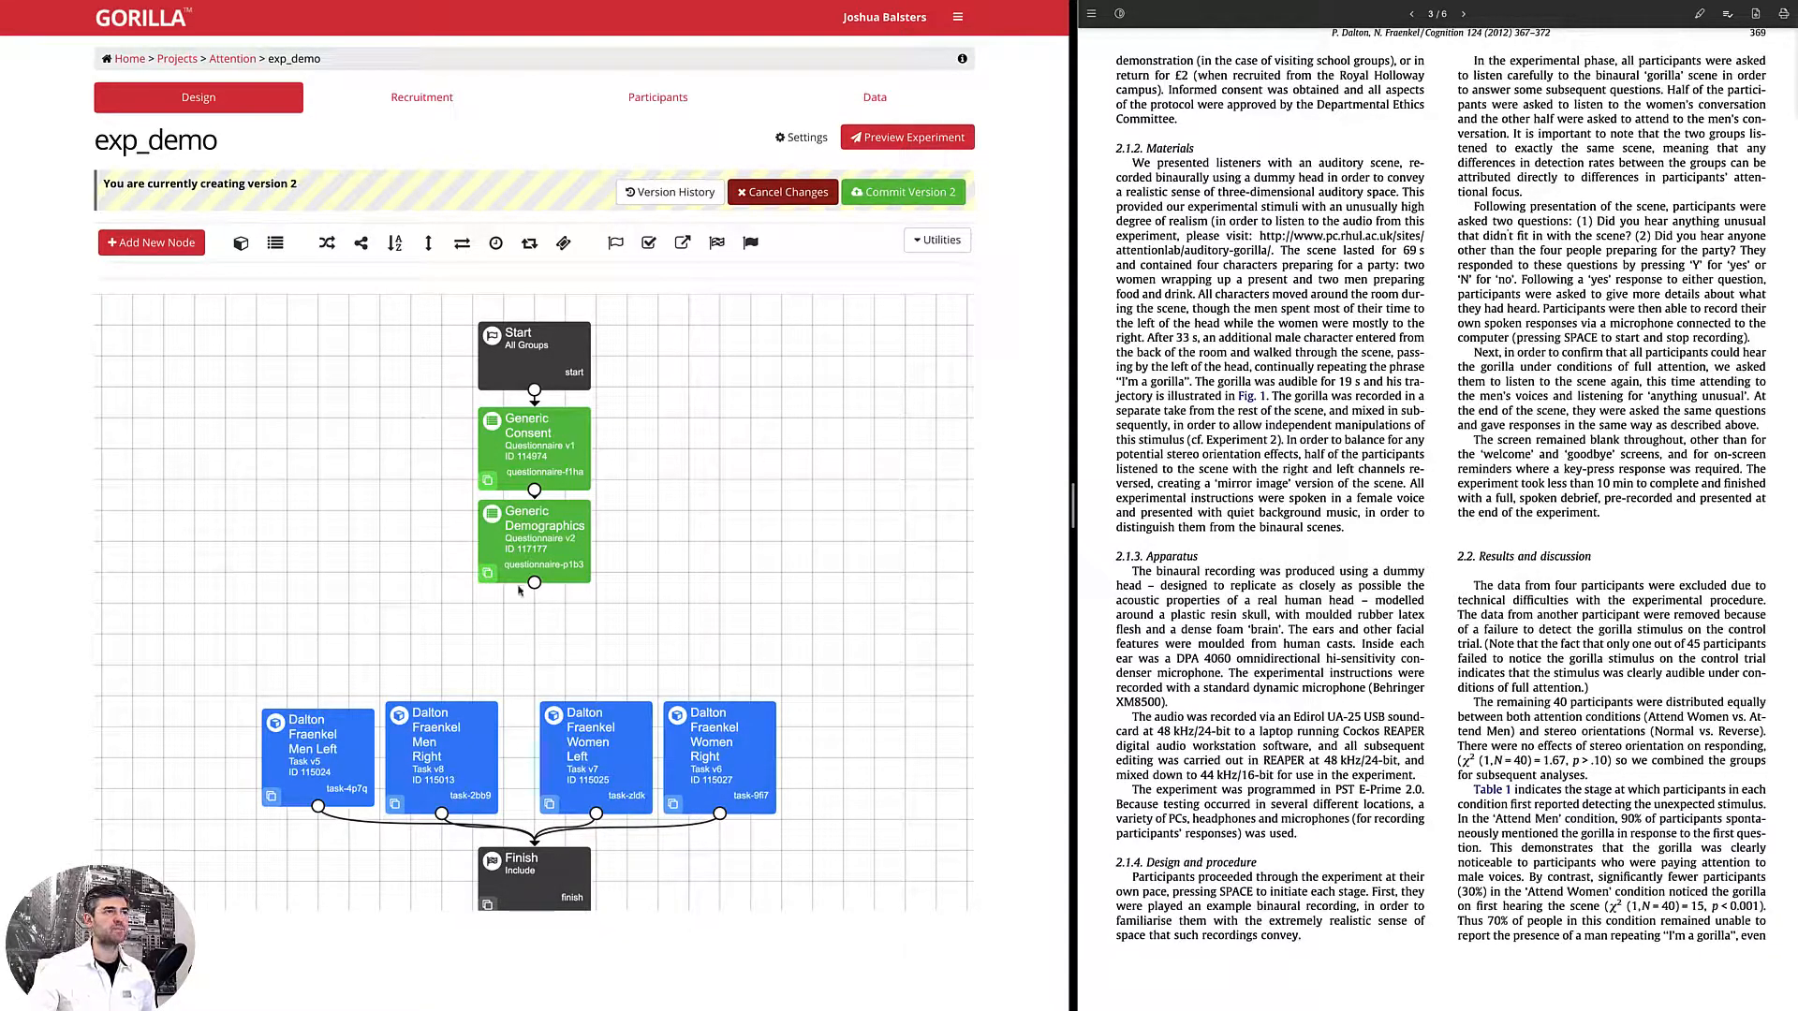
# Step: Start a new branch node with a default branch named hearing, where the property hearing equals Yes
pyautogui.click(360, 247)
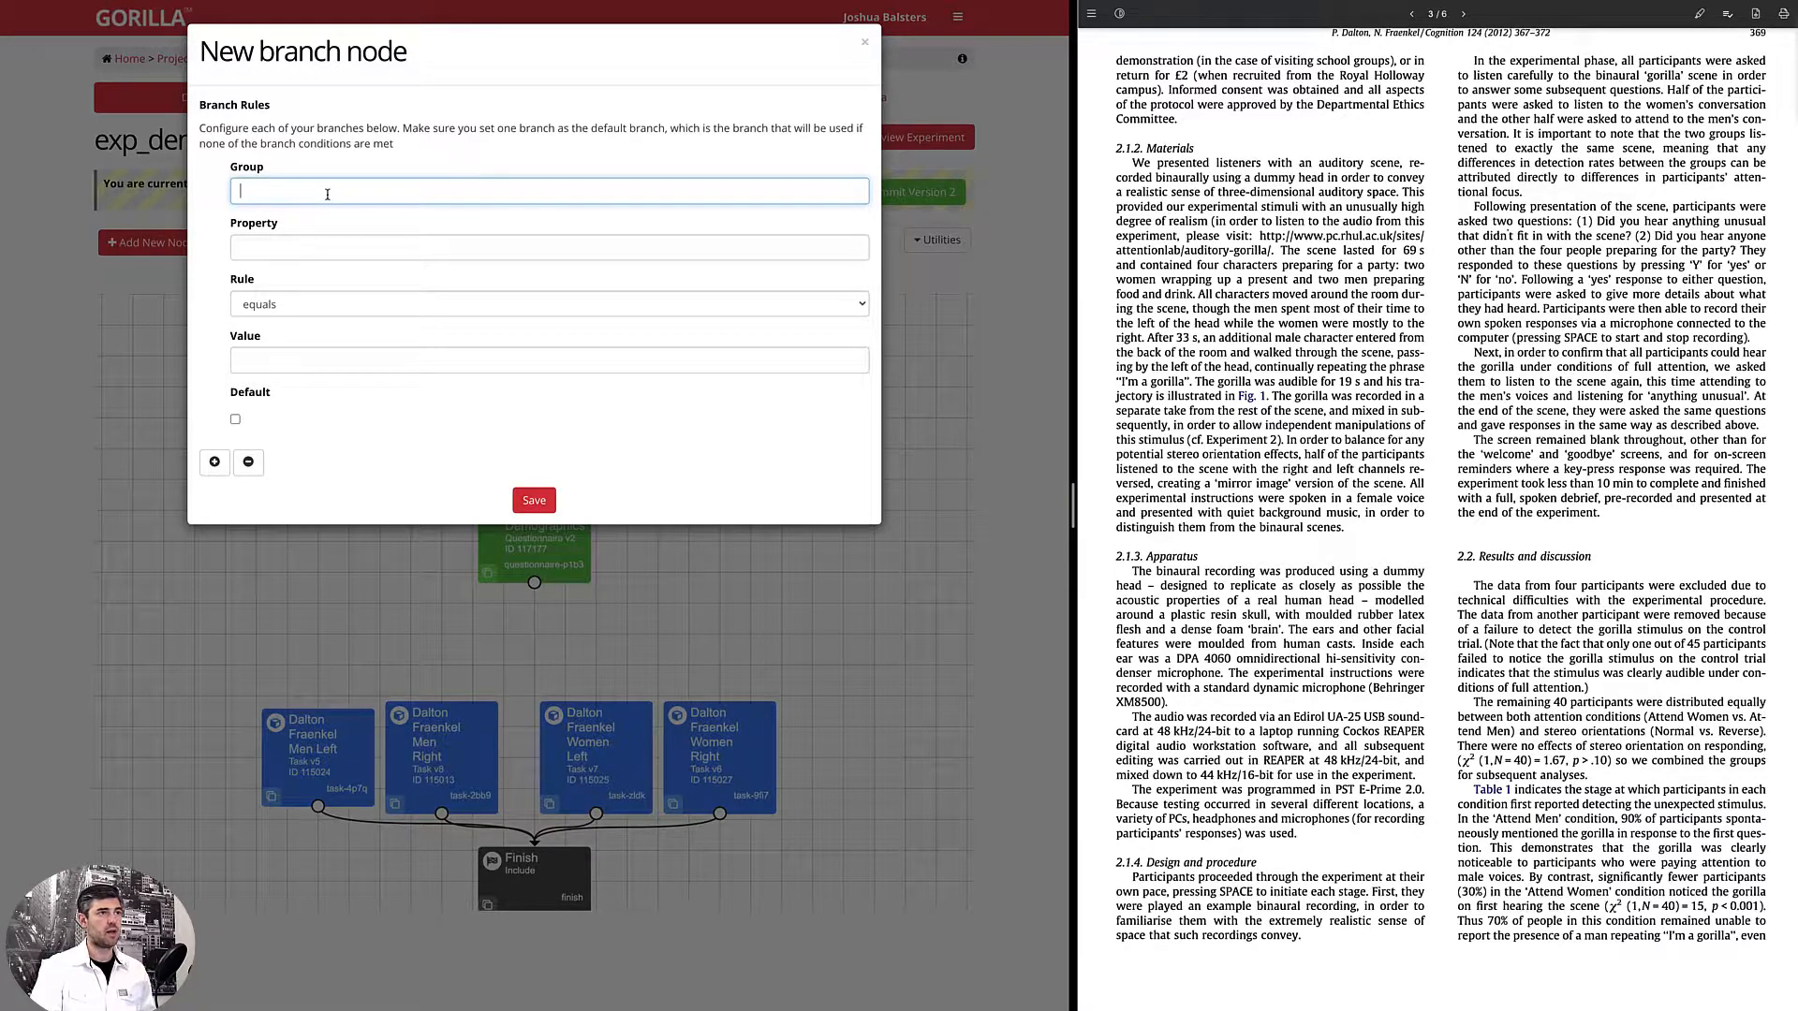
pyautogui.write('hearing')
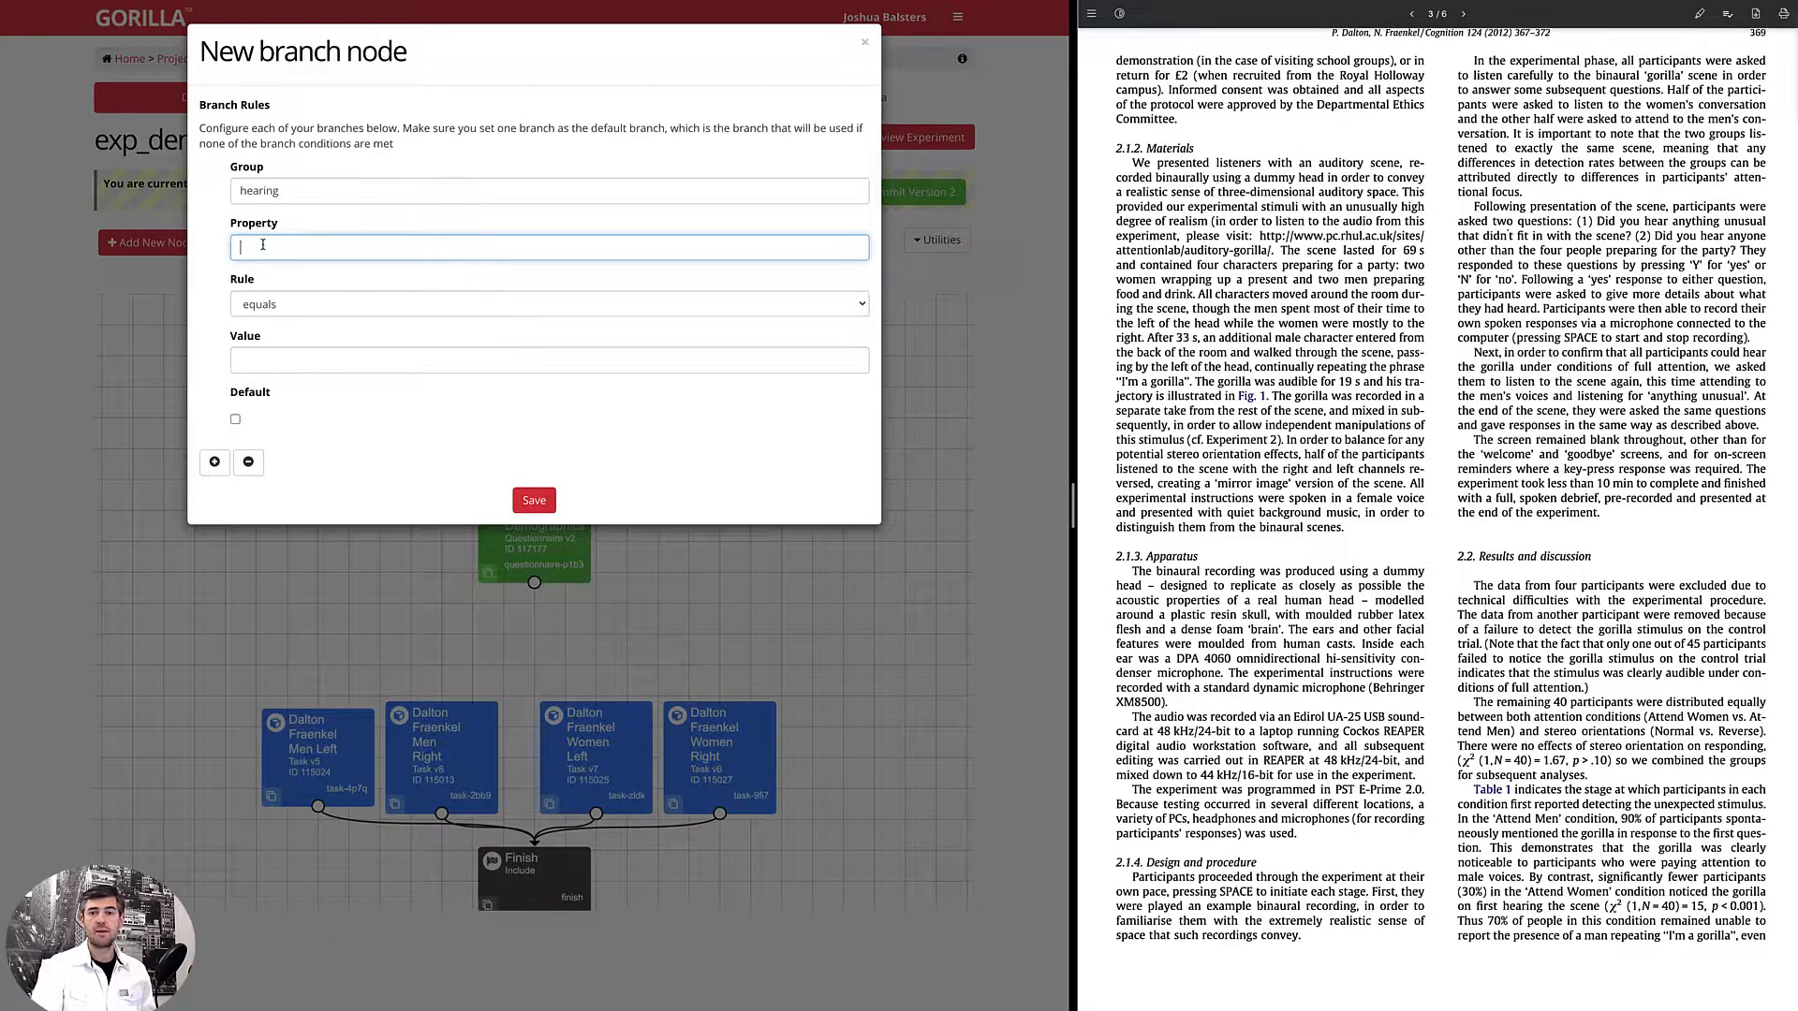
pyautogui.write('hearing')
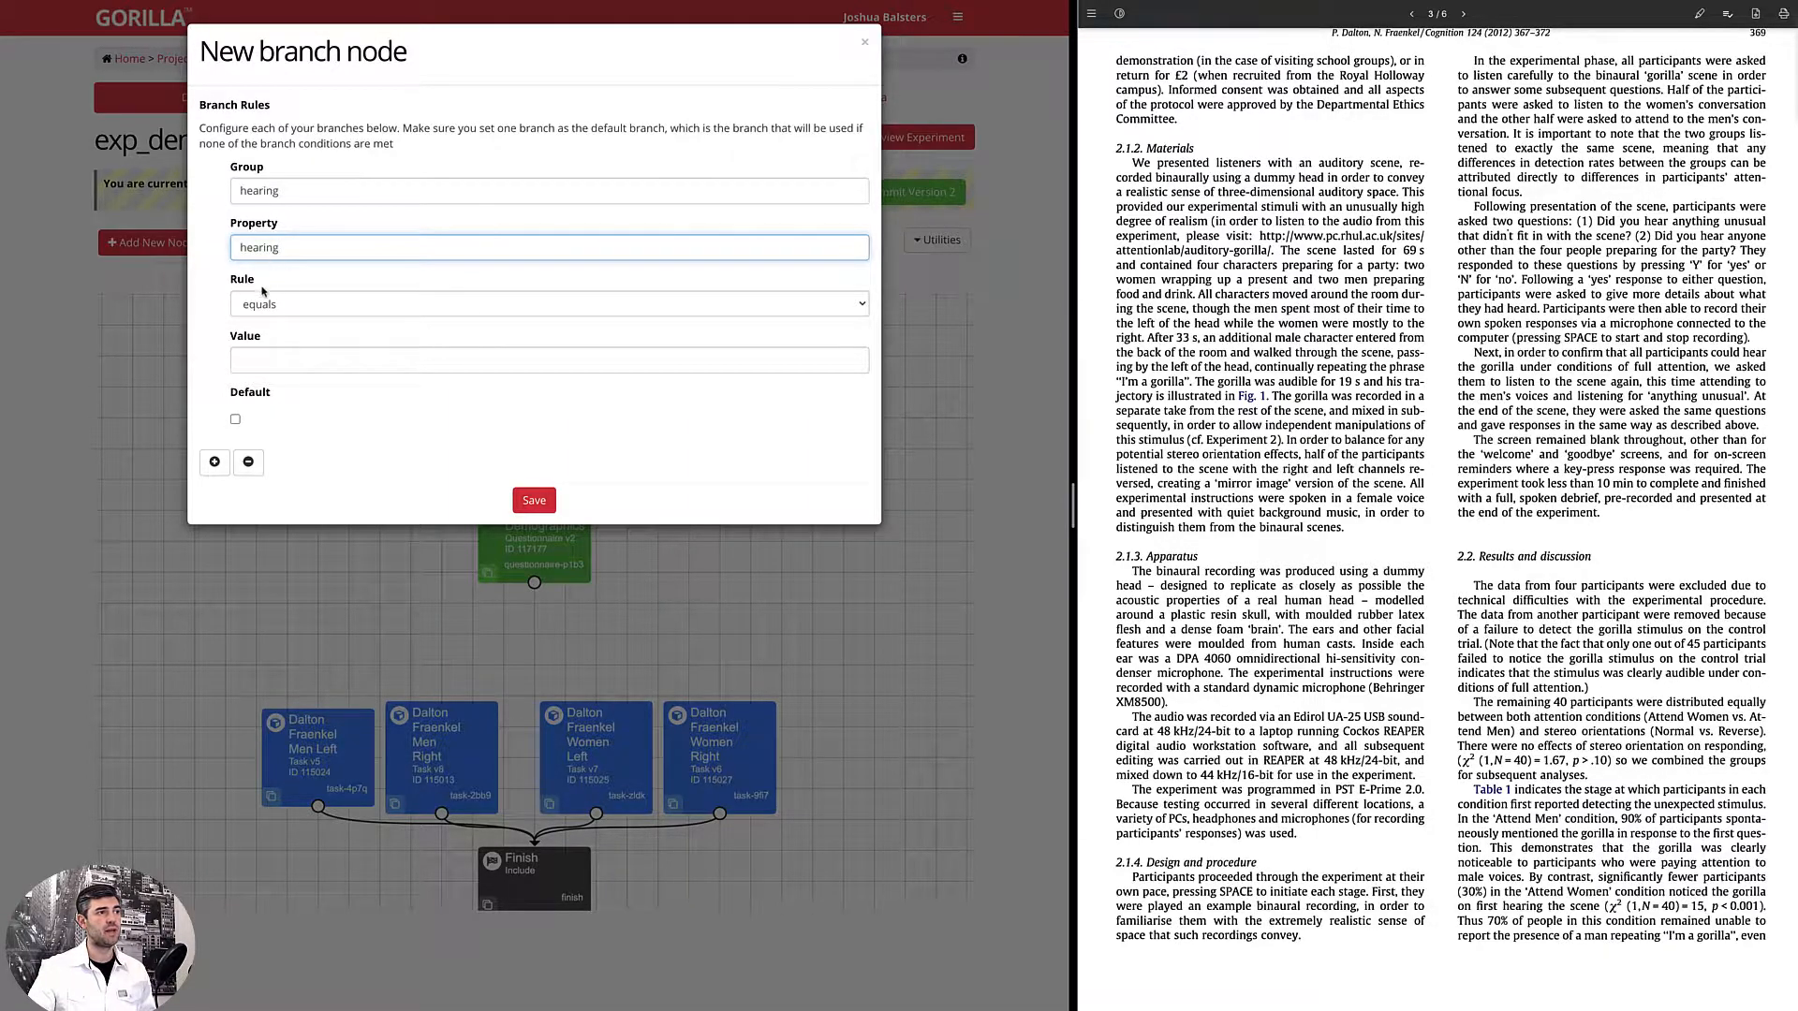
pyautogui.click(274, 363)
pyautogui.write('Yes')
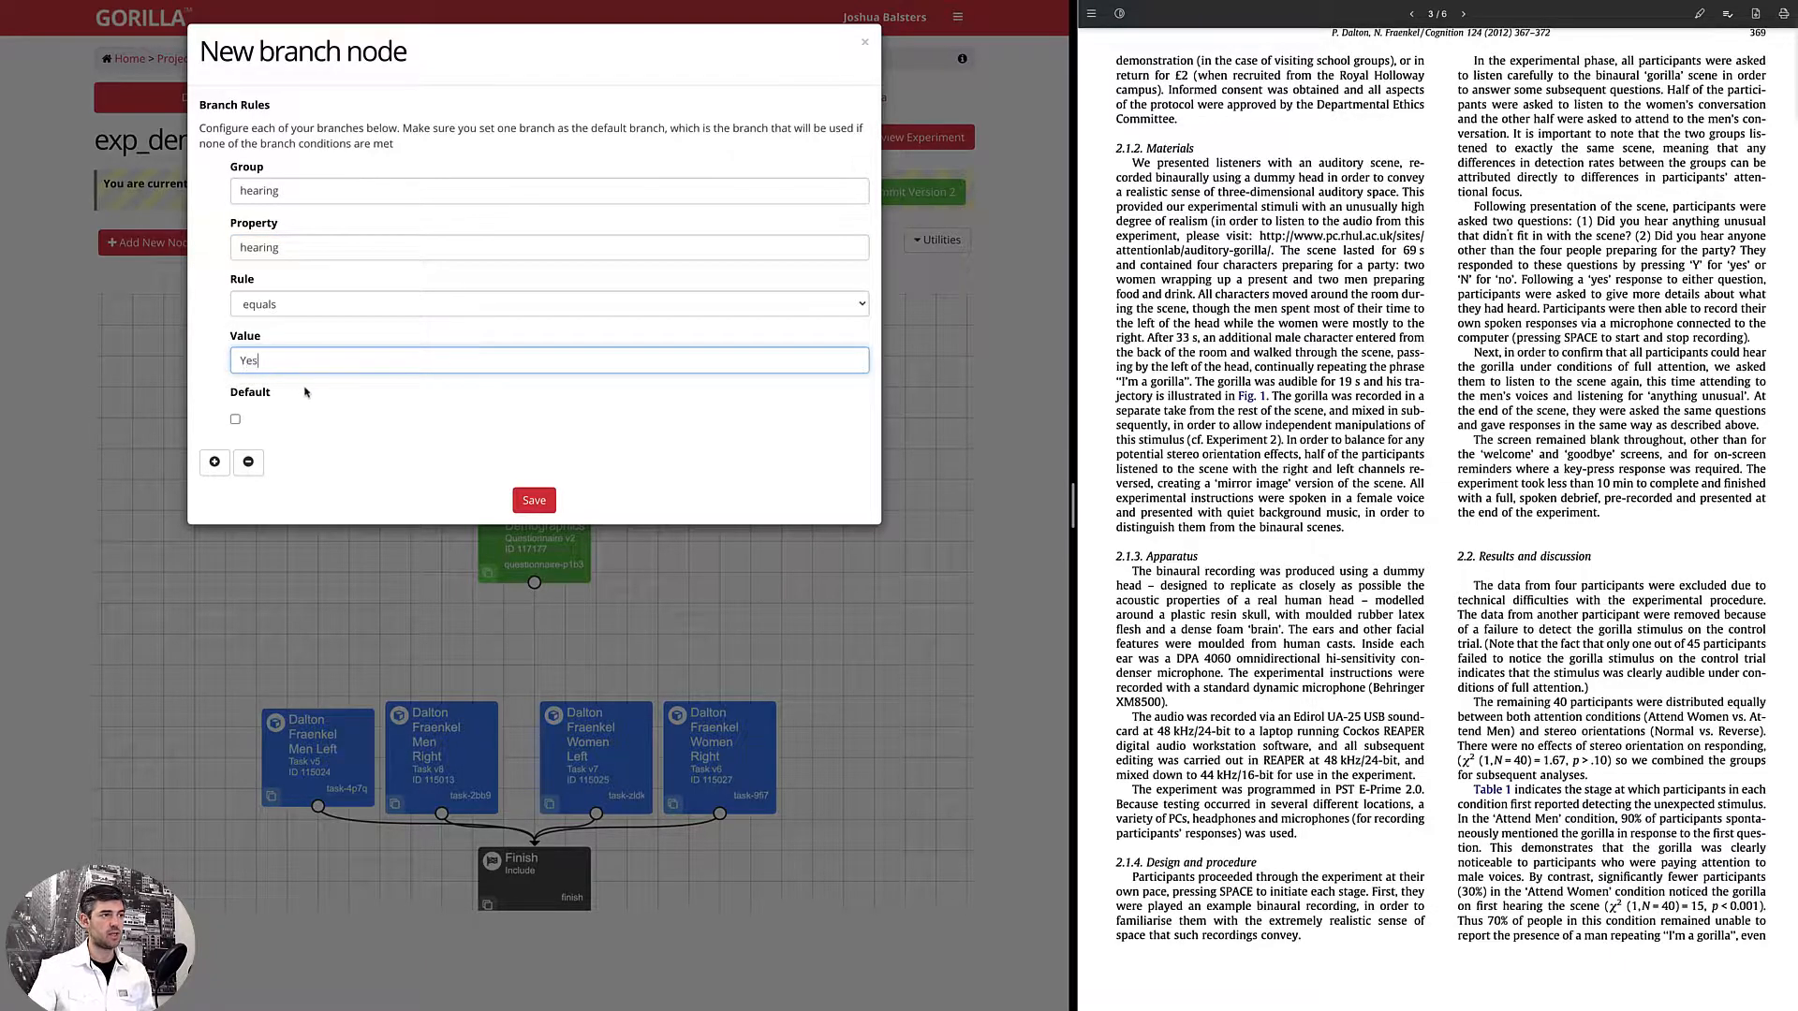
pyautogui.click(235, 419)
# Step: Add a second branch named no hearing, where the property hearing equals No, and save the branch node
pyautogui.click(220, 465)
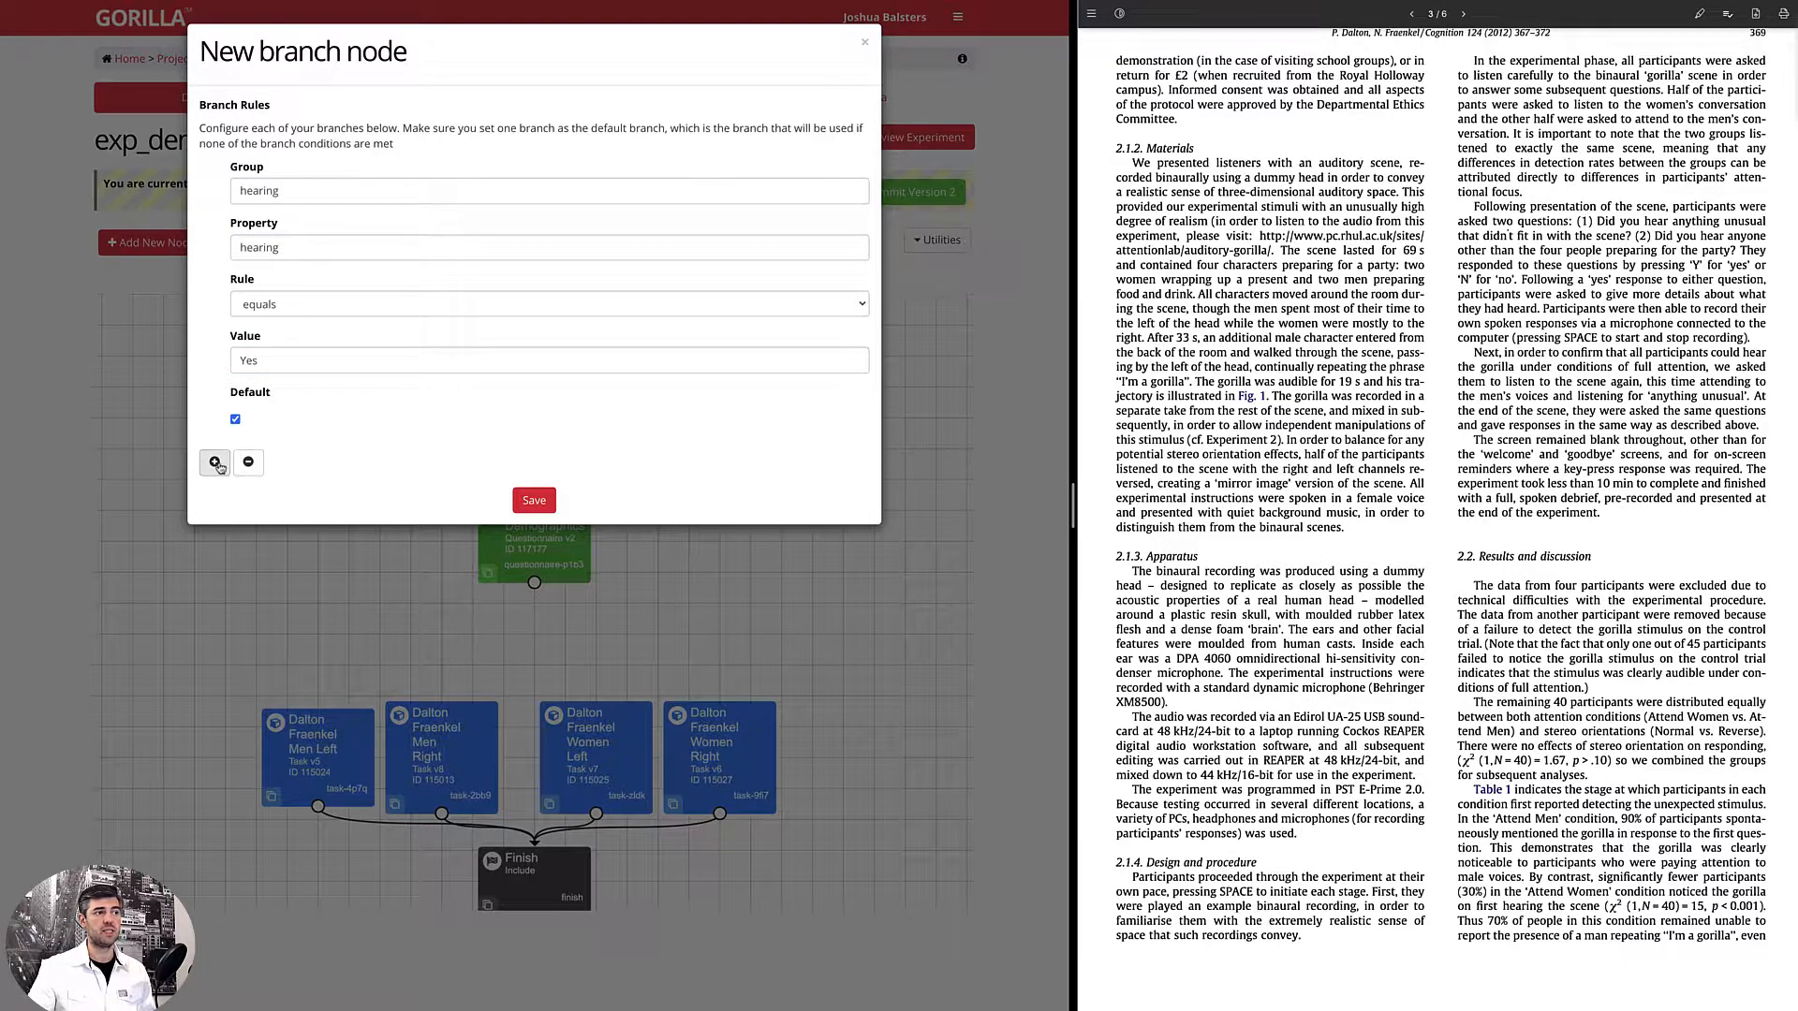
pyautogui.click(270, 478)
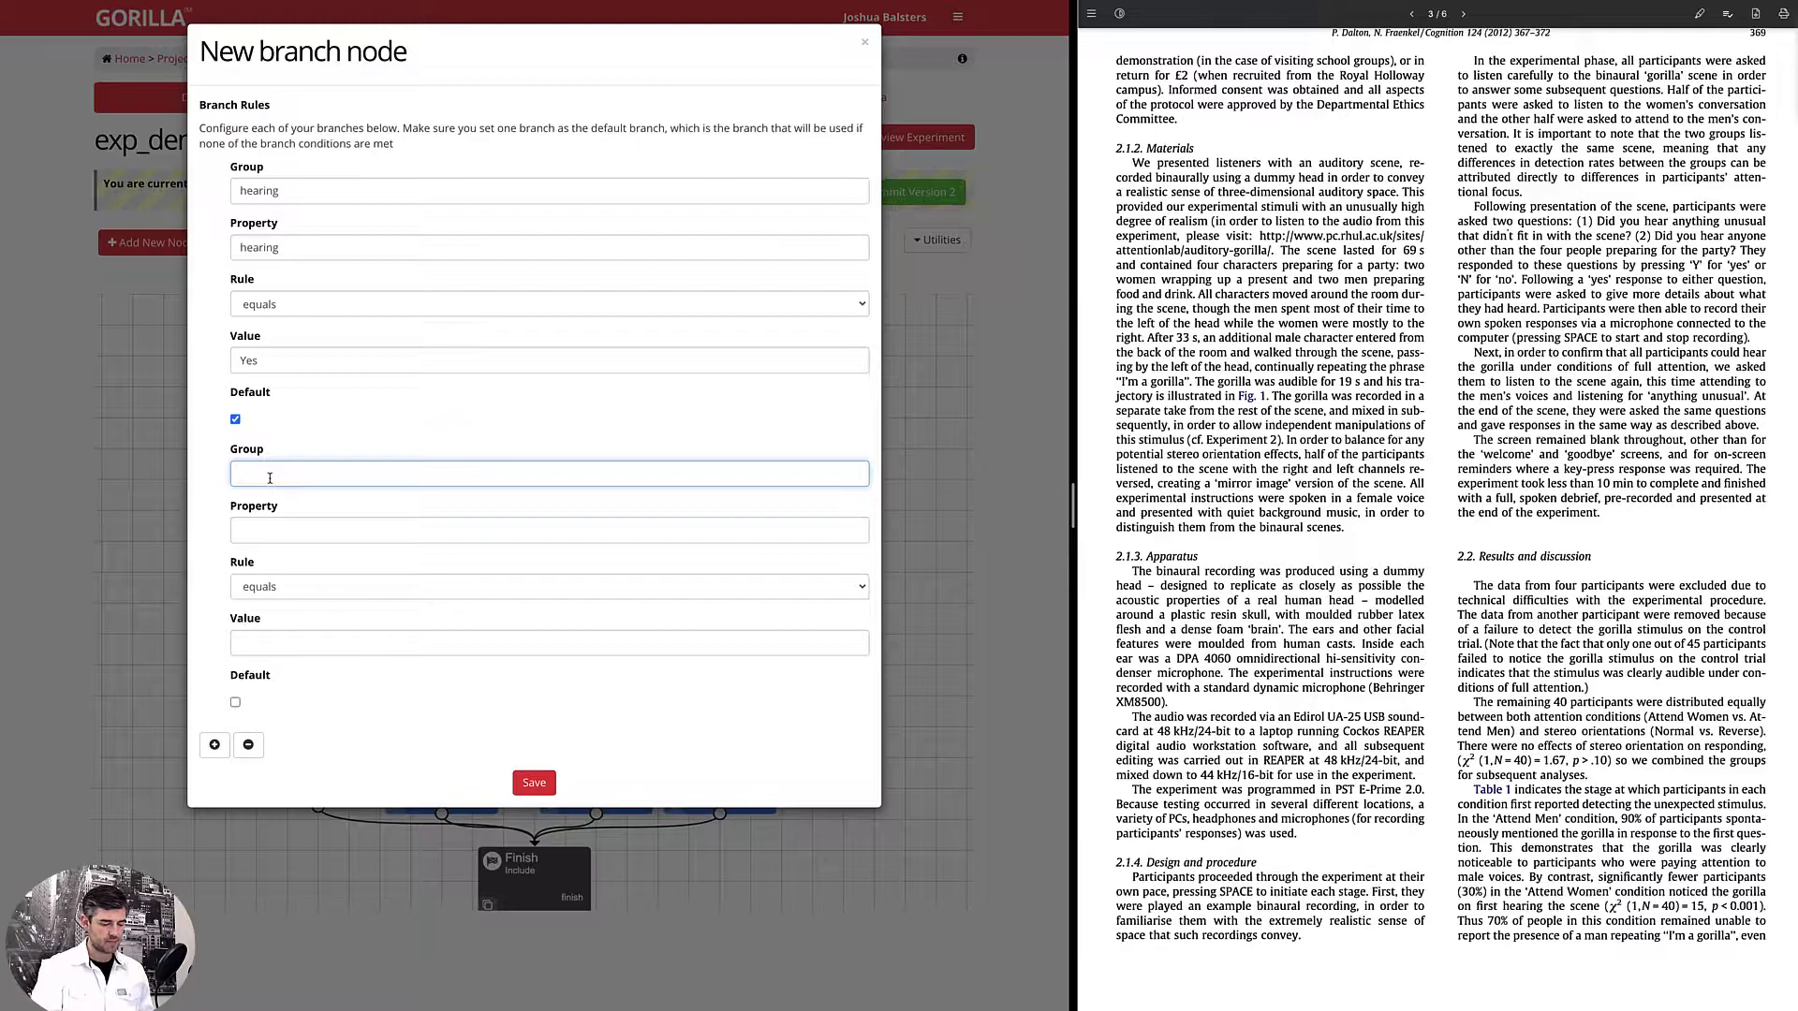
pyautogui.write('no hearing')
pyautogui.press('Tab')
pyautogui.write('hearing')
pyautogui.click(288, 649)
pyautogui.write('No')
pyautogui.click(531, 785)
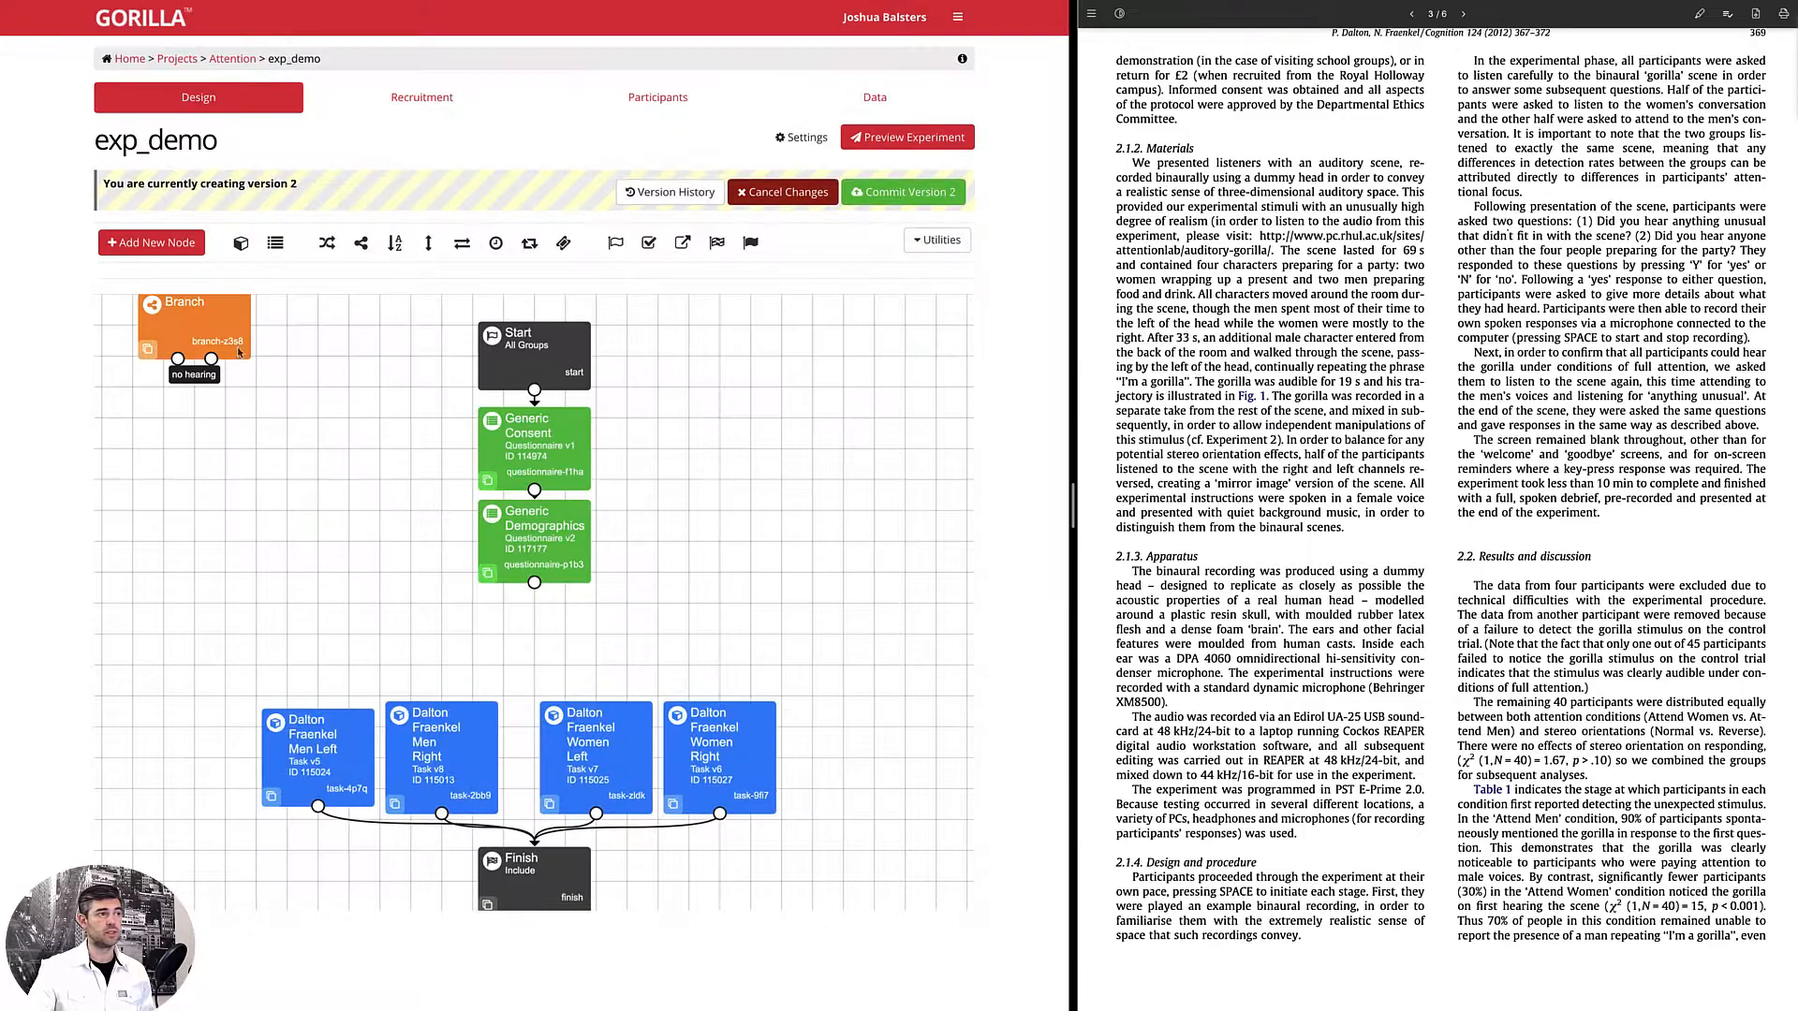
# Step: Add a second Finish node, connect the no hearing branch to it, and place the Branch node below Generic Demographics
pyautogui.moveTo(239, 352); pyautogui.dragTo(436, 572)
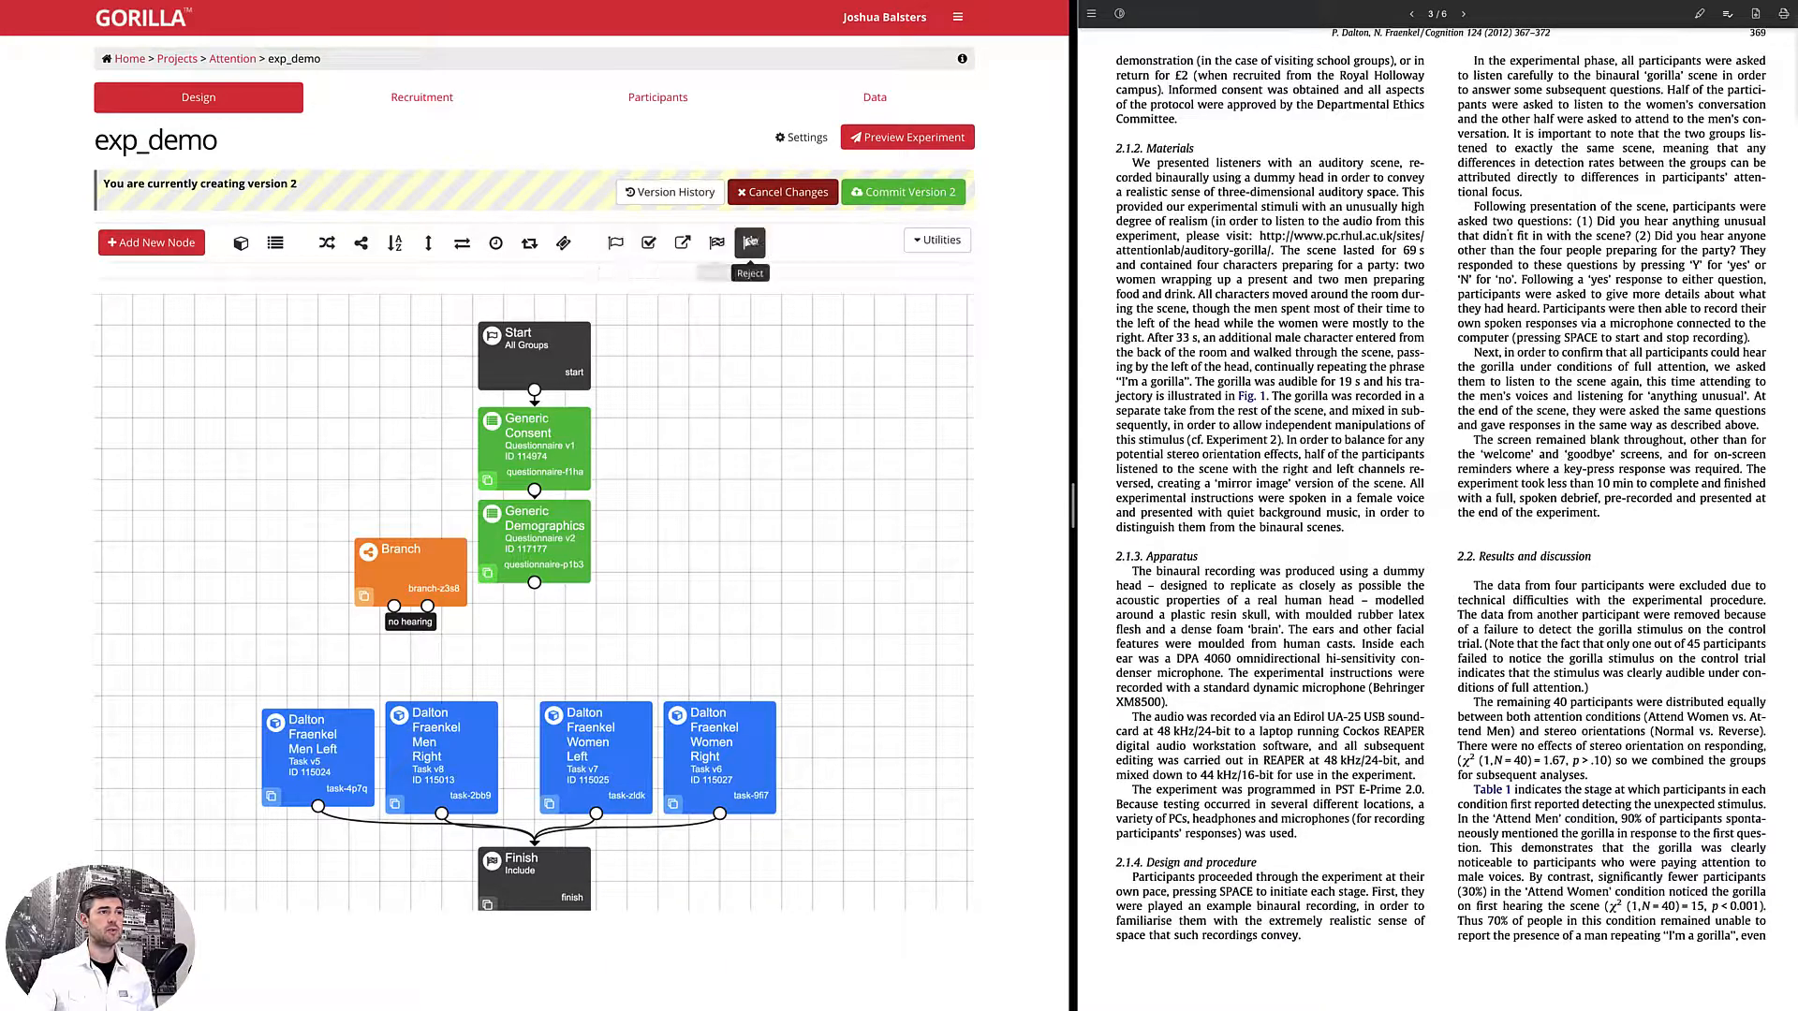
pyautogui.click(718, 245)
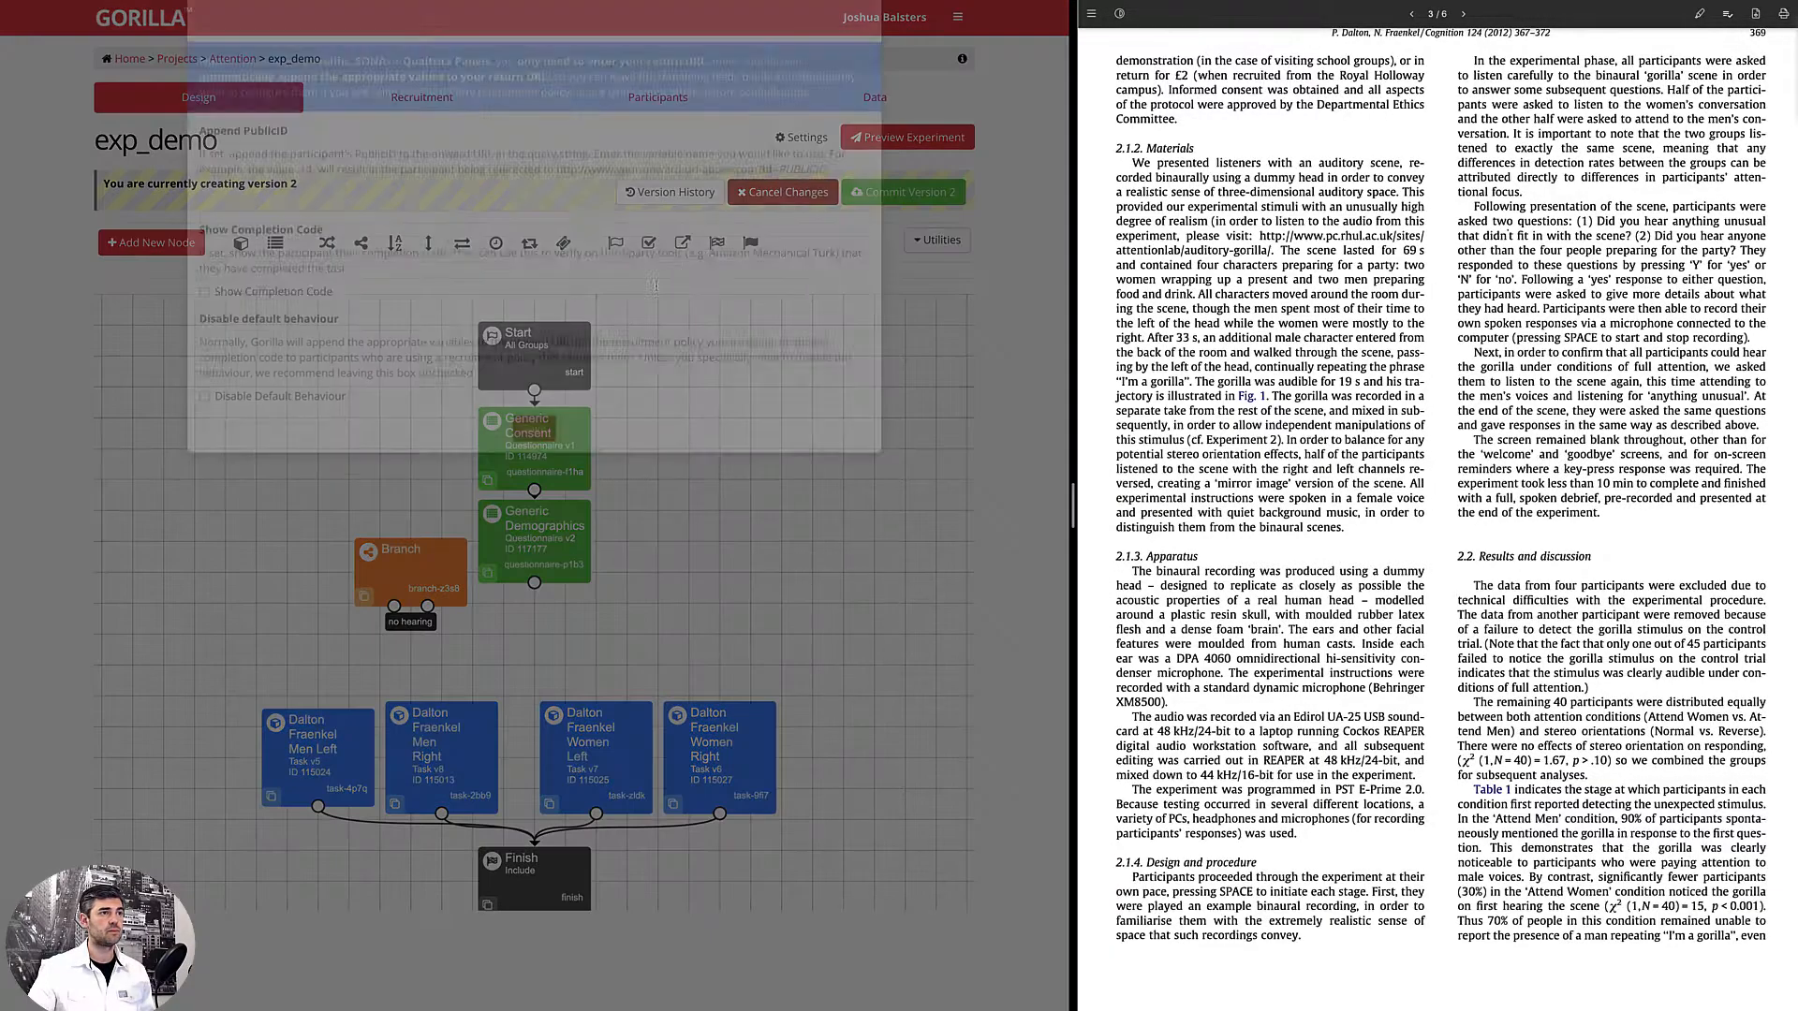
pyautogui.click(535, 572)
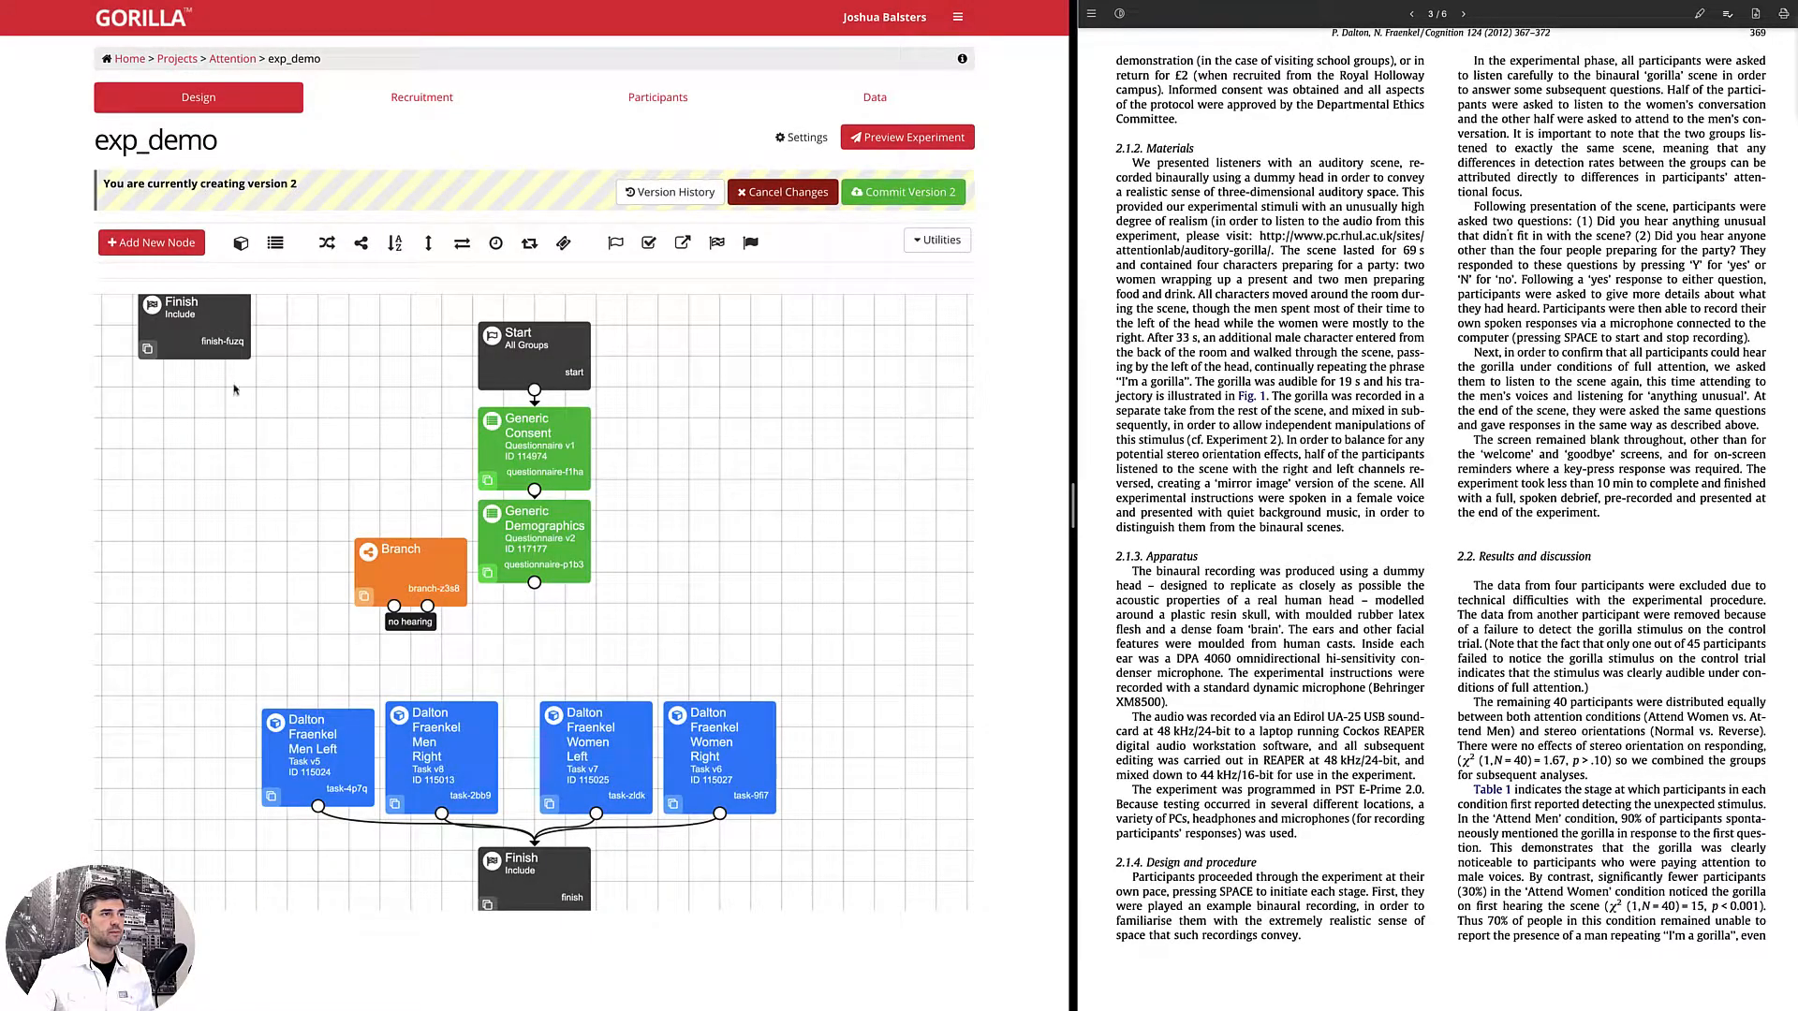
pyautogui.moveTo(217, 339); pyautogui.dragTo(665, 577)
pyautogui.moveTo(428, 606); pyautogui.dragTo(712, 574)
pyautogui.moveTo(520, 624); pyautogui.dragTo(536, 620)
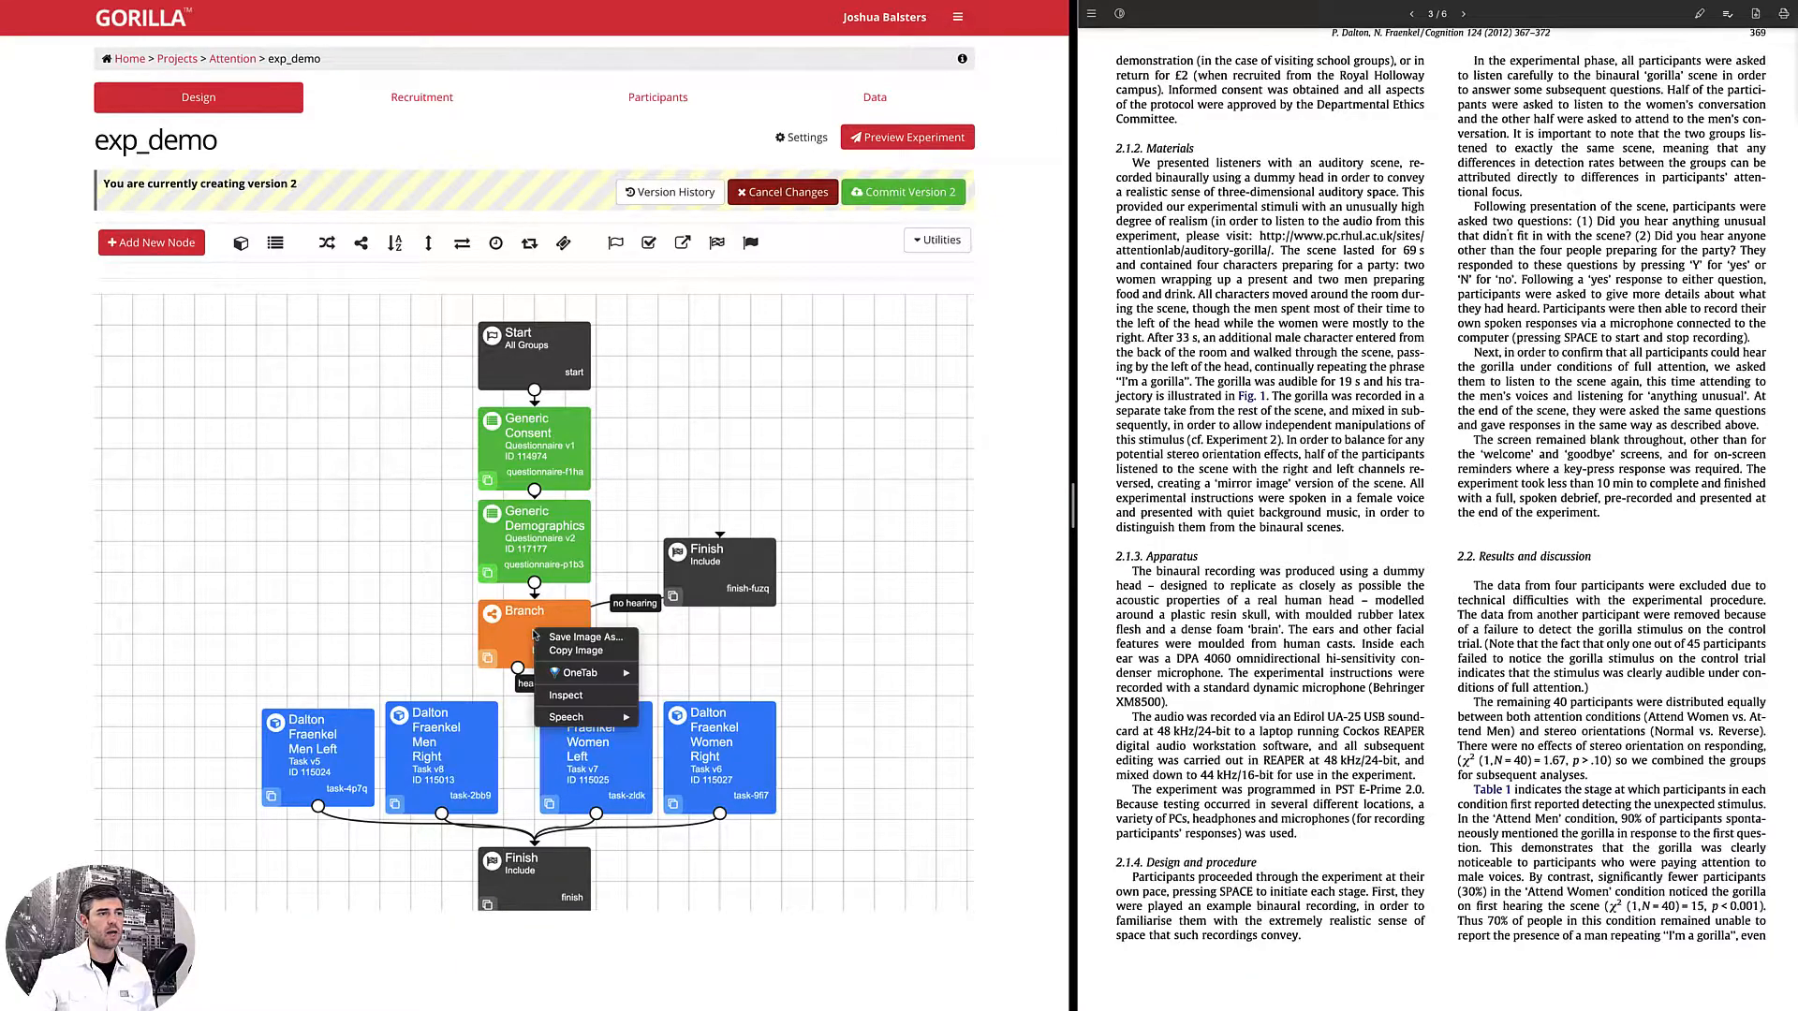
# Step: Remove the Branch node and the extra Finish node beside it from the experiment tree
pyautogui.click(519, 635)
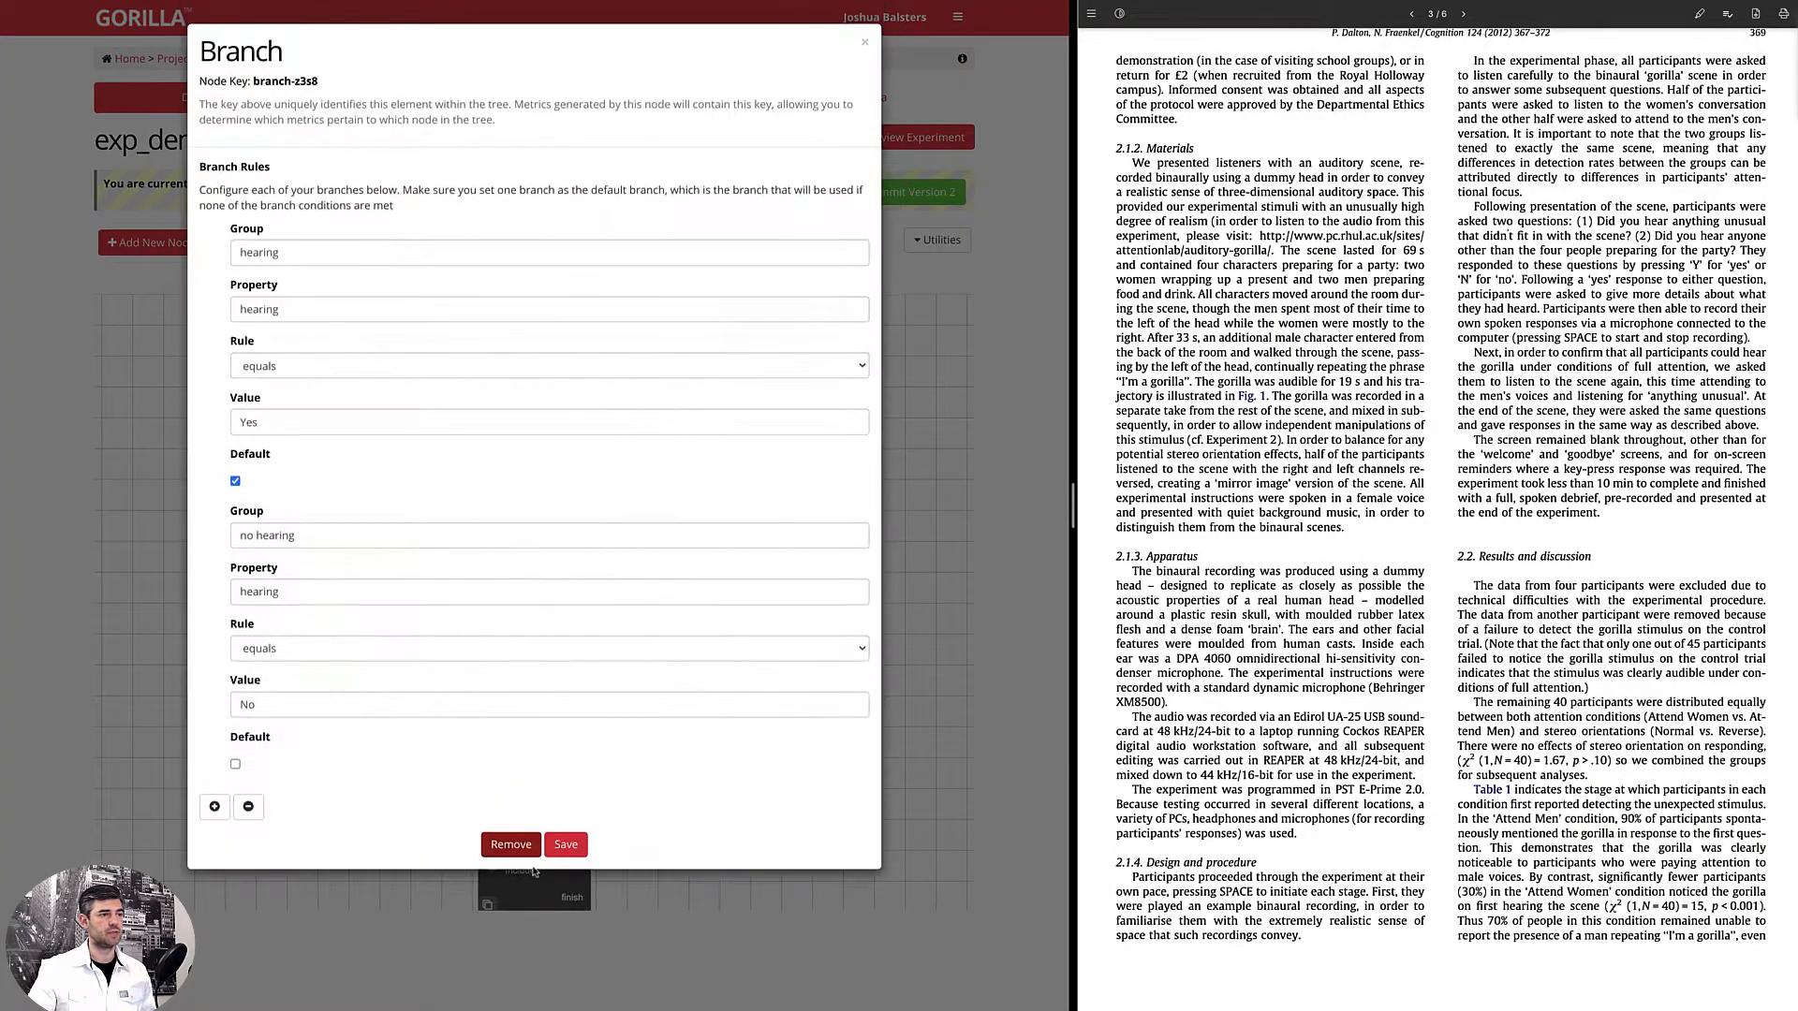
pyautogui.click(512, 843)
pyautogui.click(650, 77)
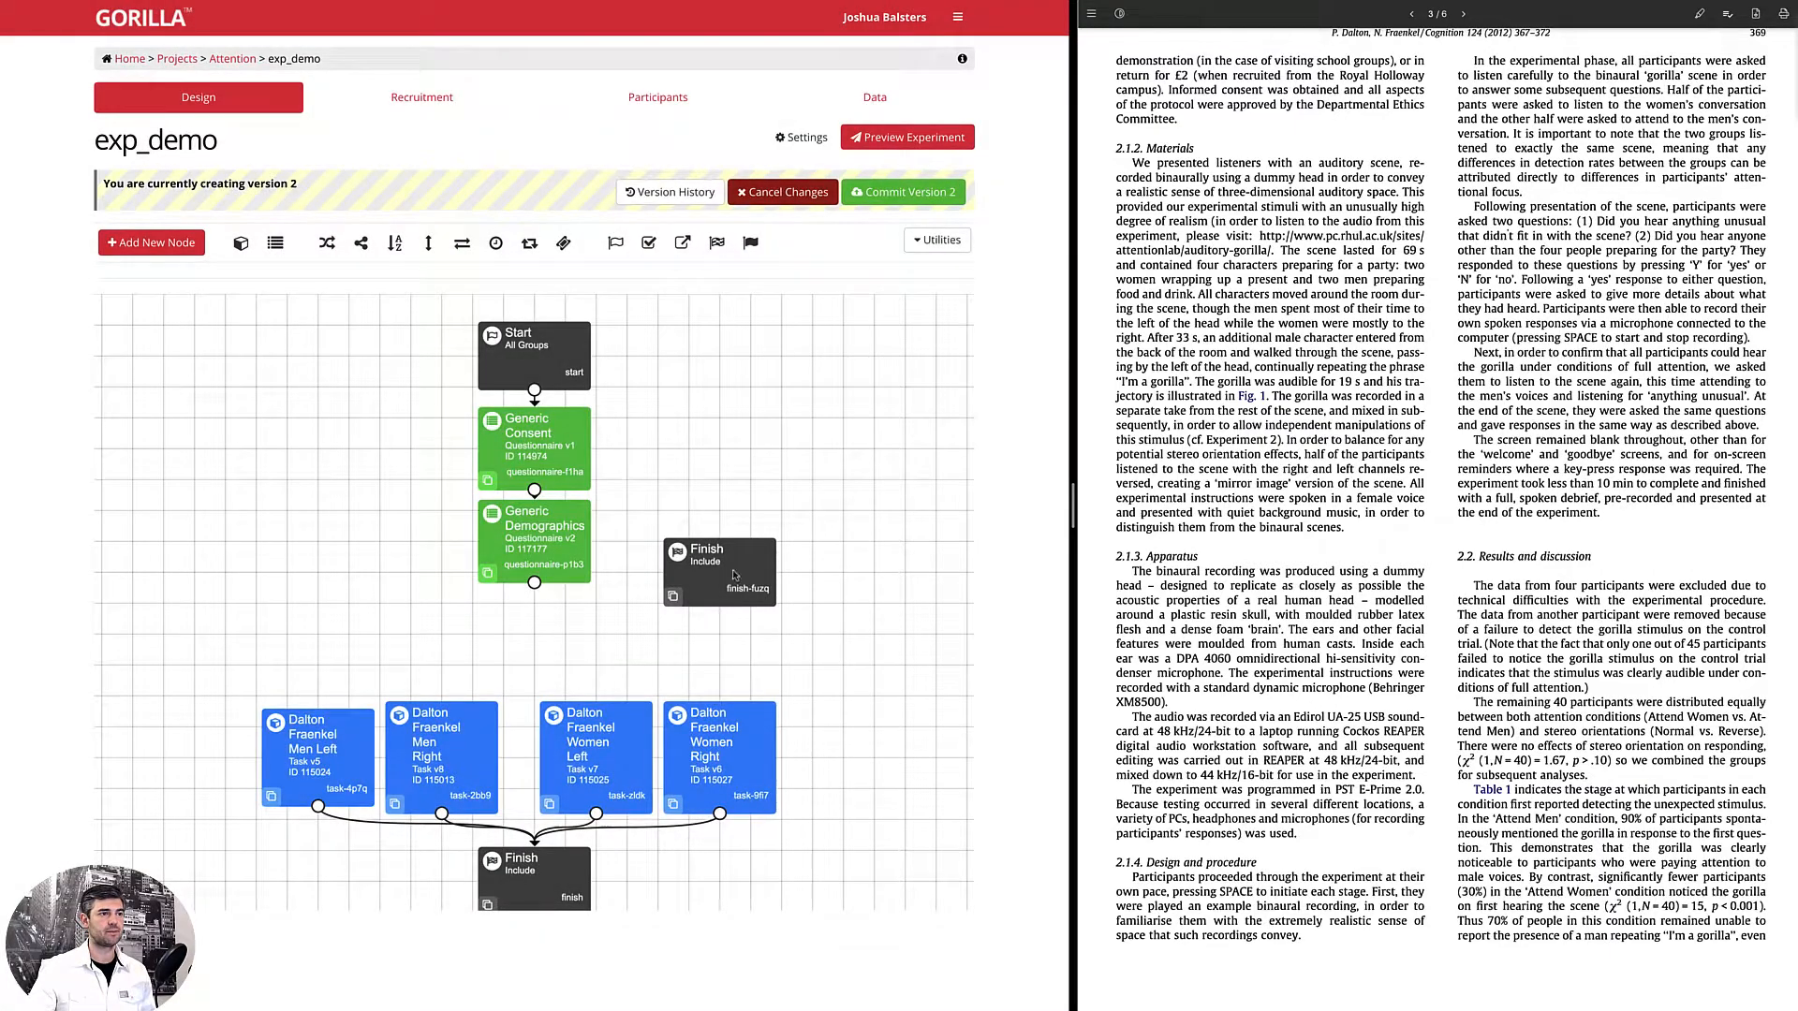
pyautogui.click(735, 575)
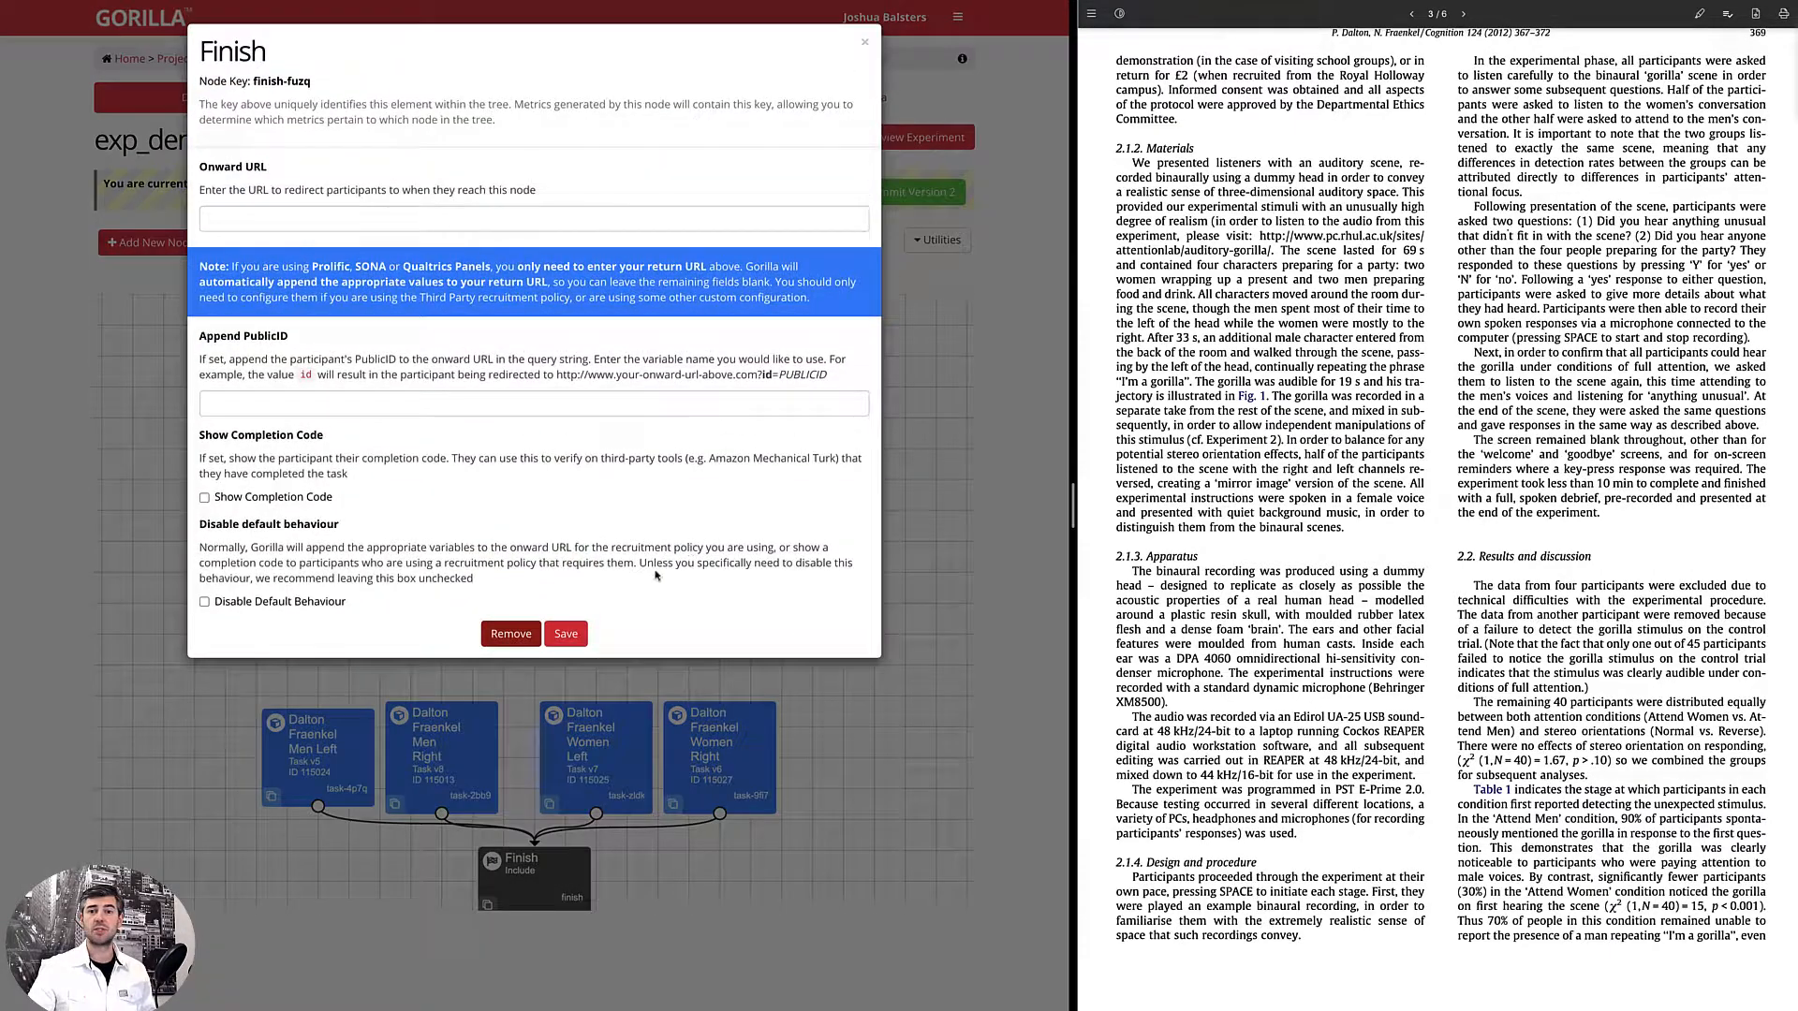
pyautogui.click(522, 634)
pyautogui.click(642, 72)
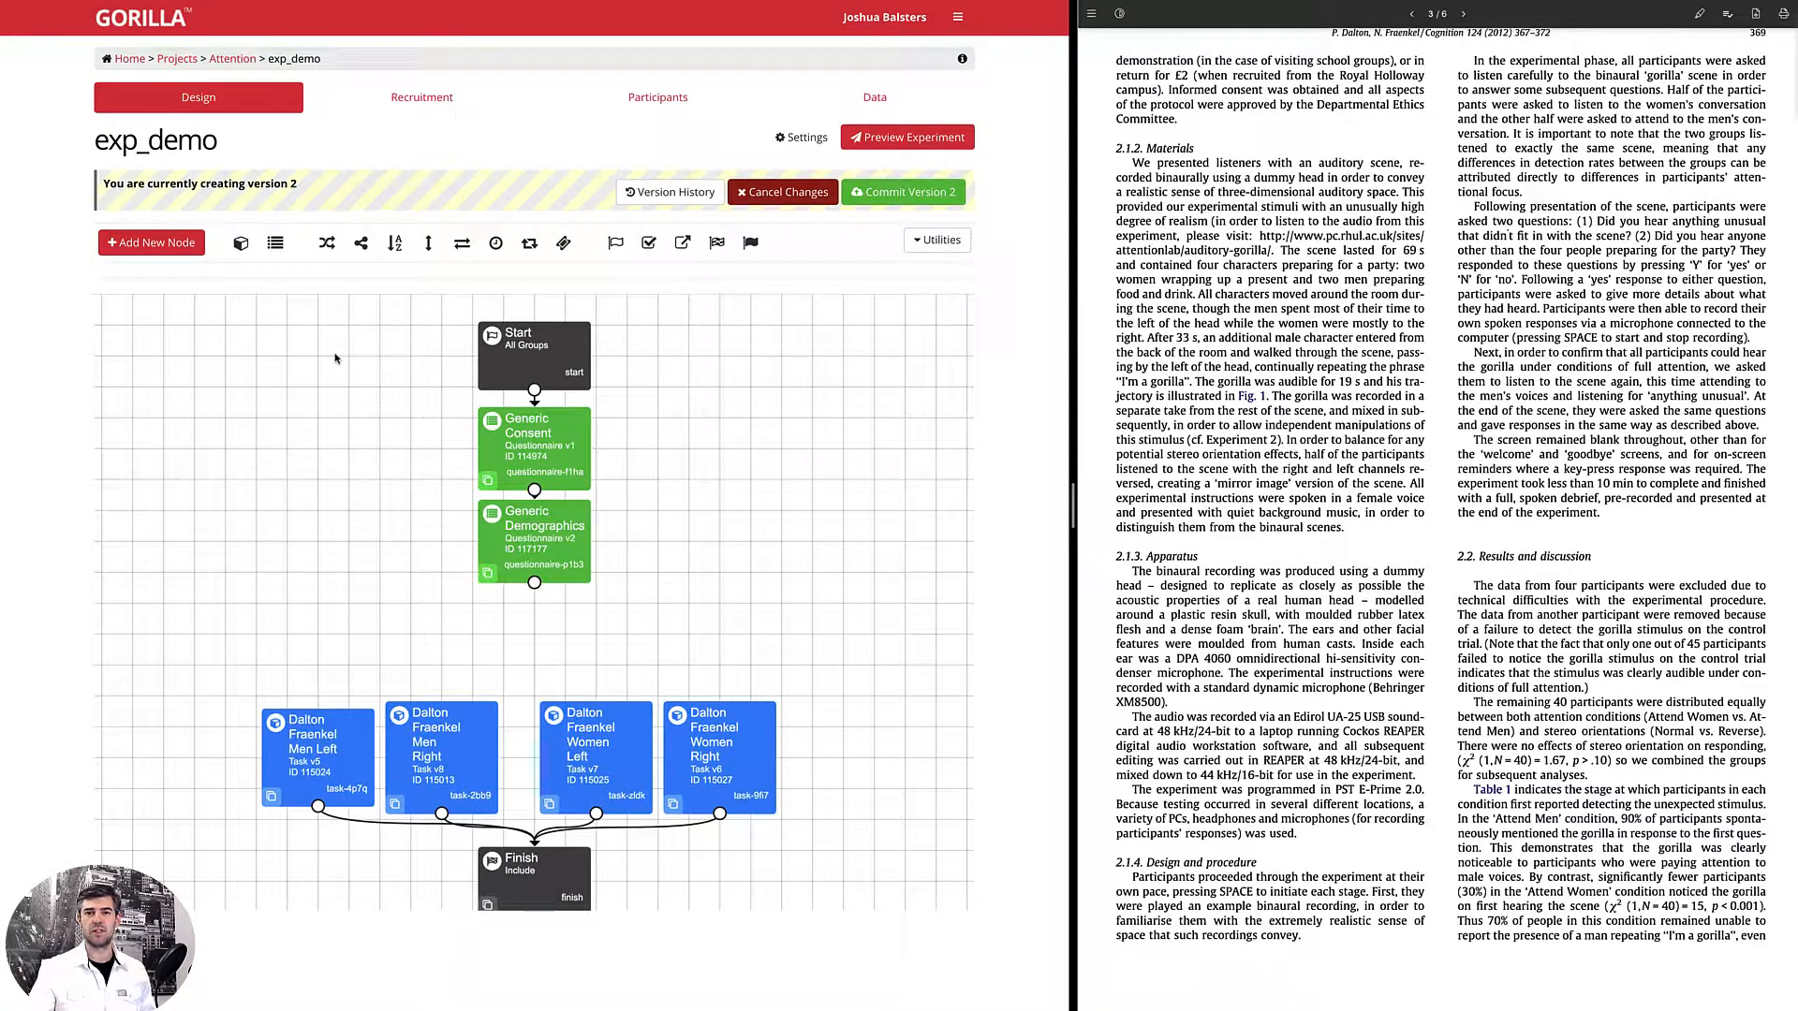
# Step: Start a new randomiser node with four groups named ML, MR, WL and WR
pyautogui.click(325, 243)
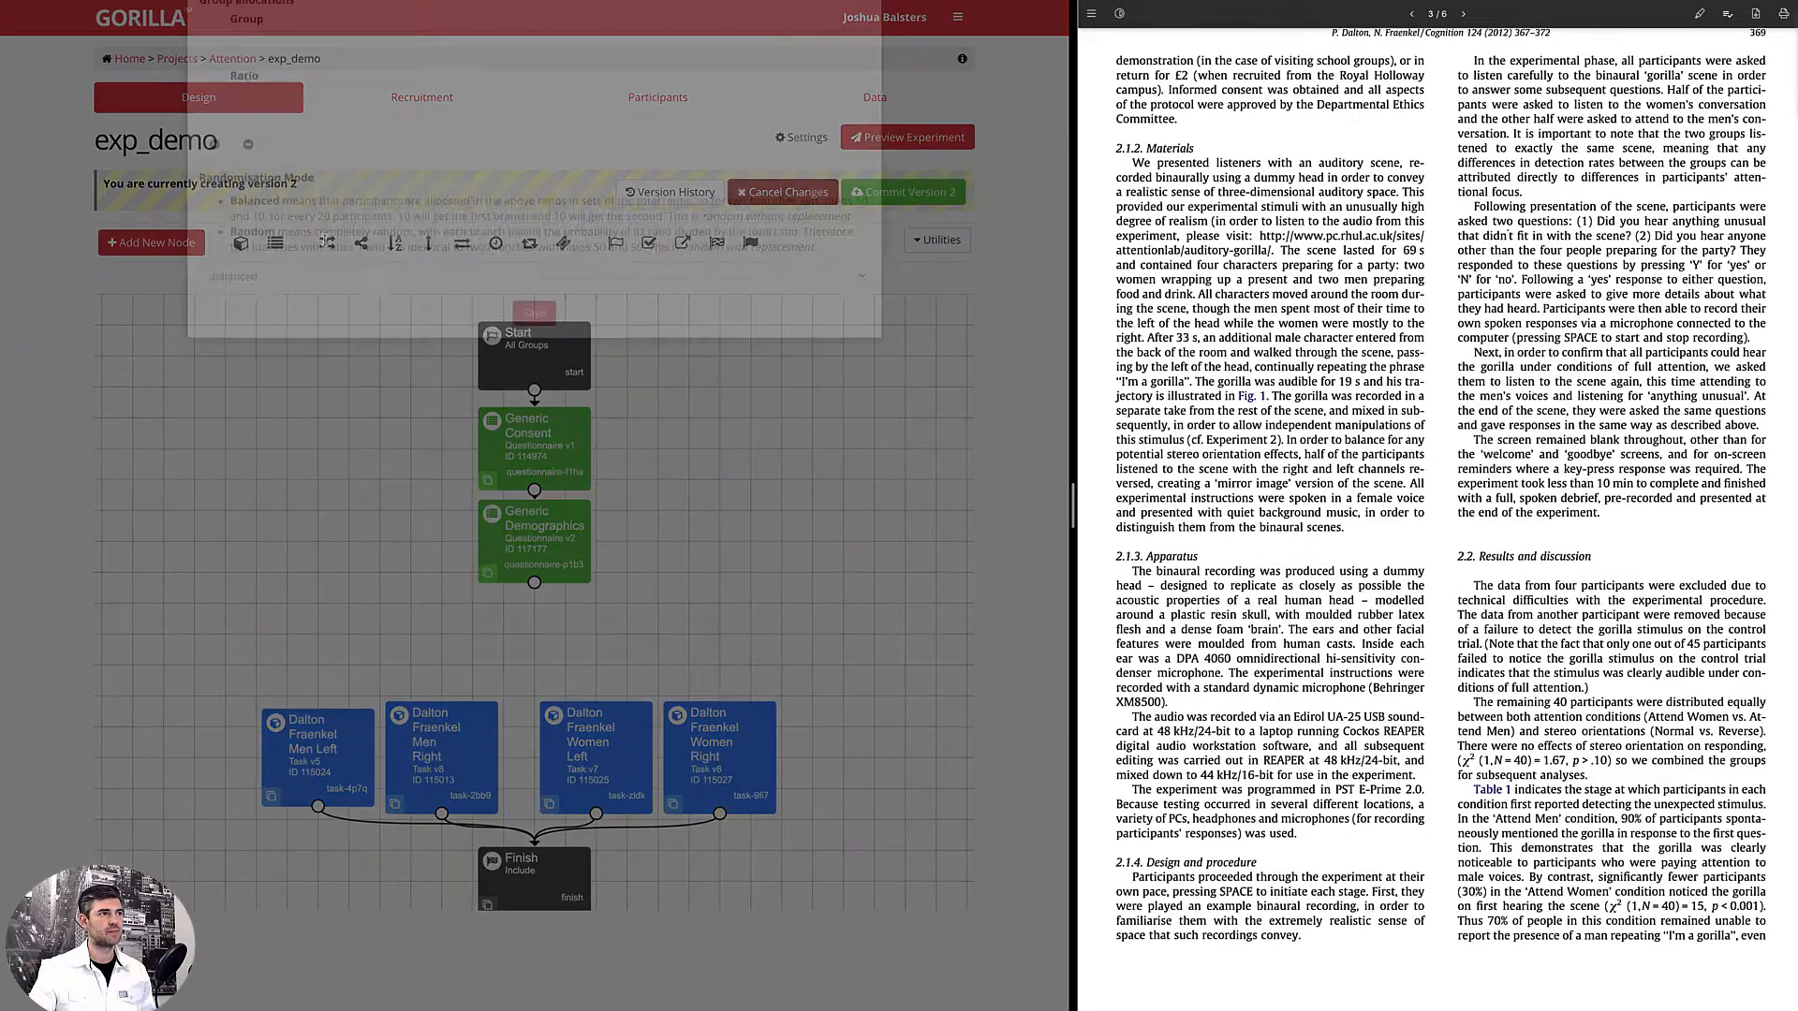
pyautogui.click(383, 150)
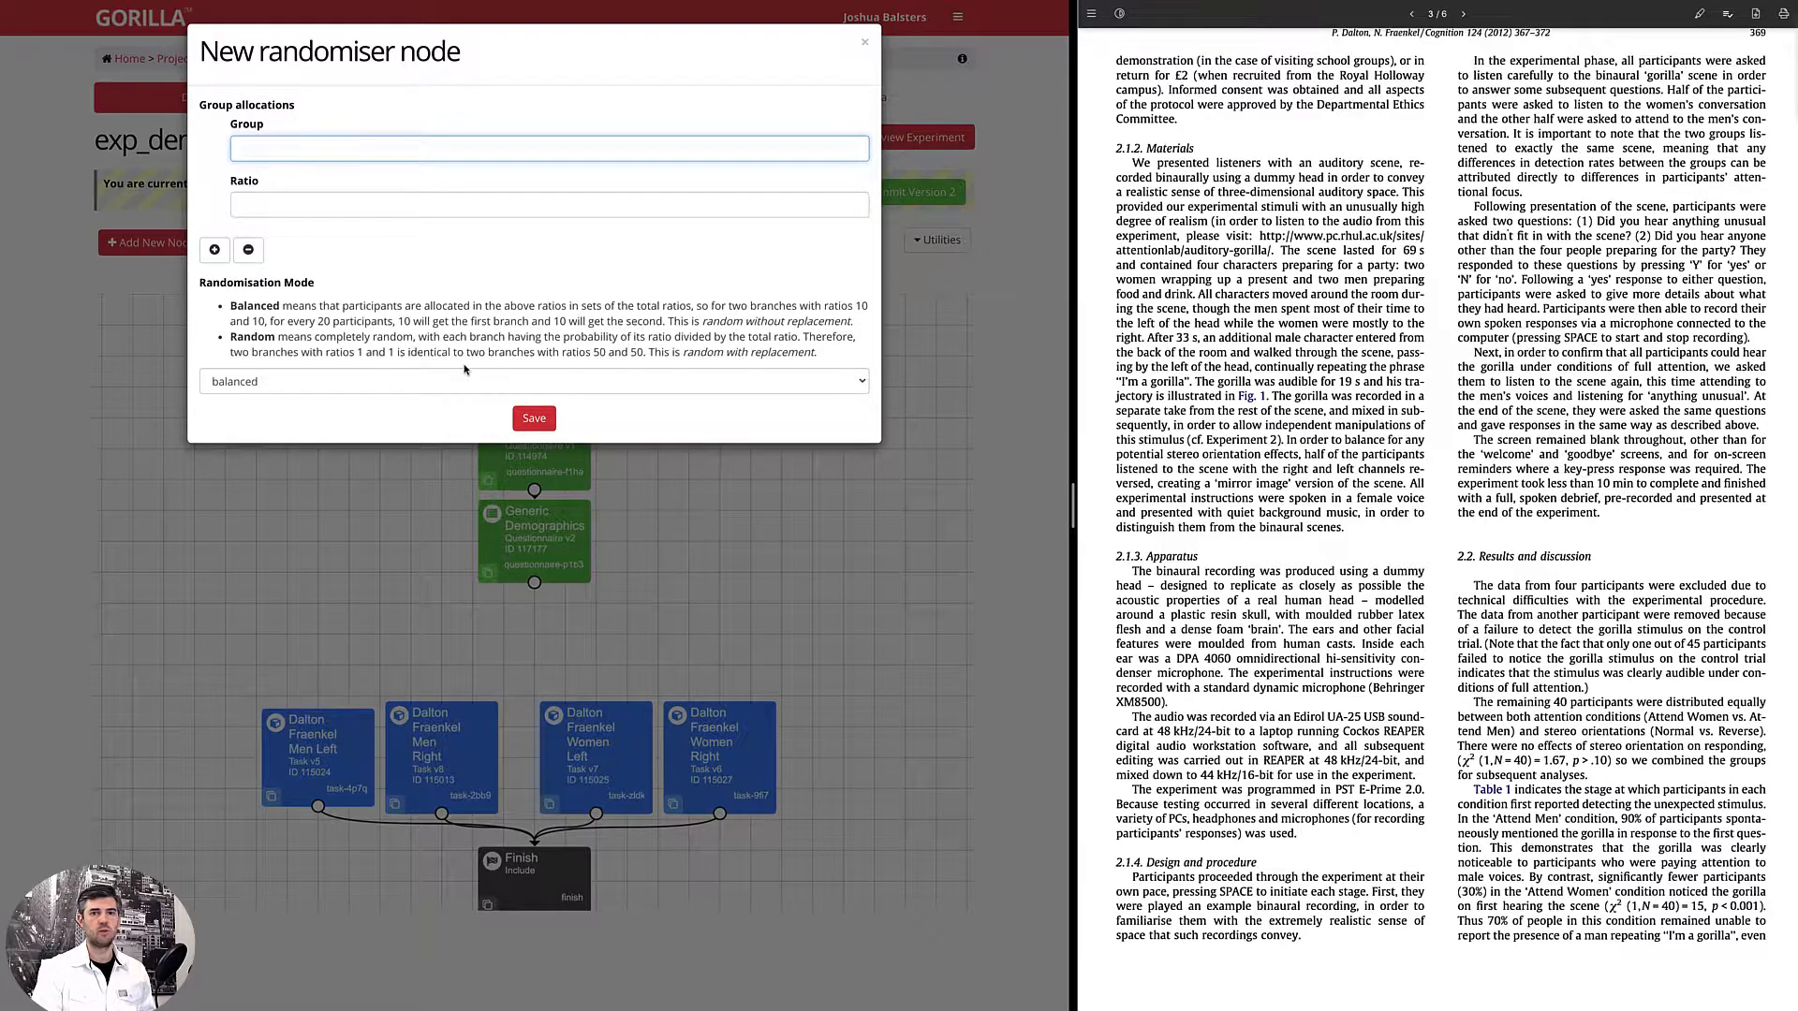
pyautogui.click(214, 249)
pyautogui.click(217, 364)
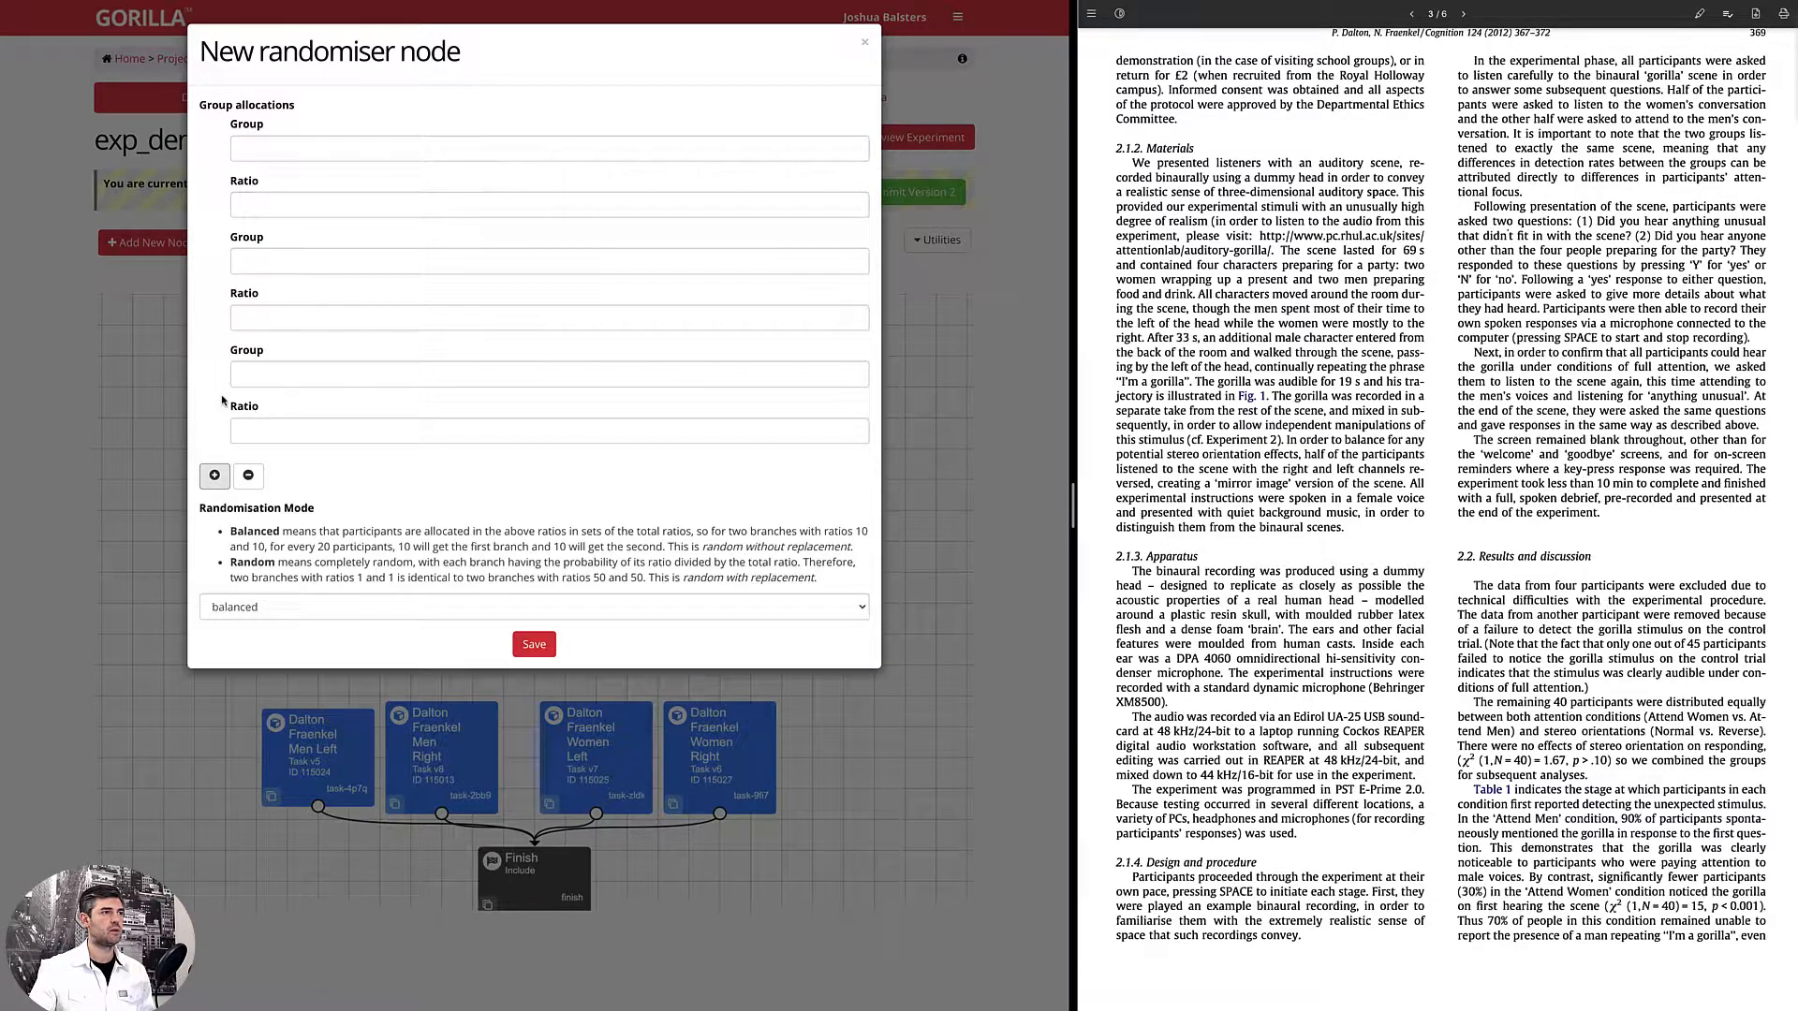
pyautogui.click(219, 478)
pyautogui.click(282, 151)
pyautogui.write('ML')
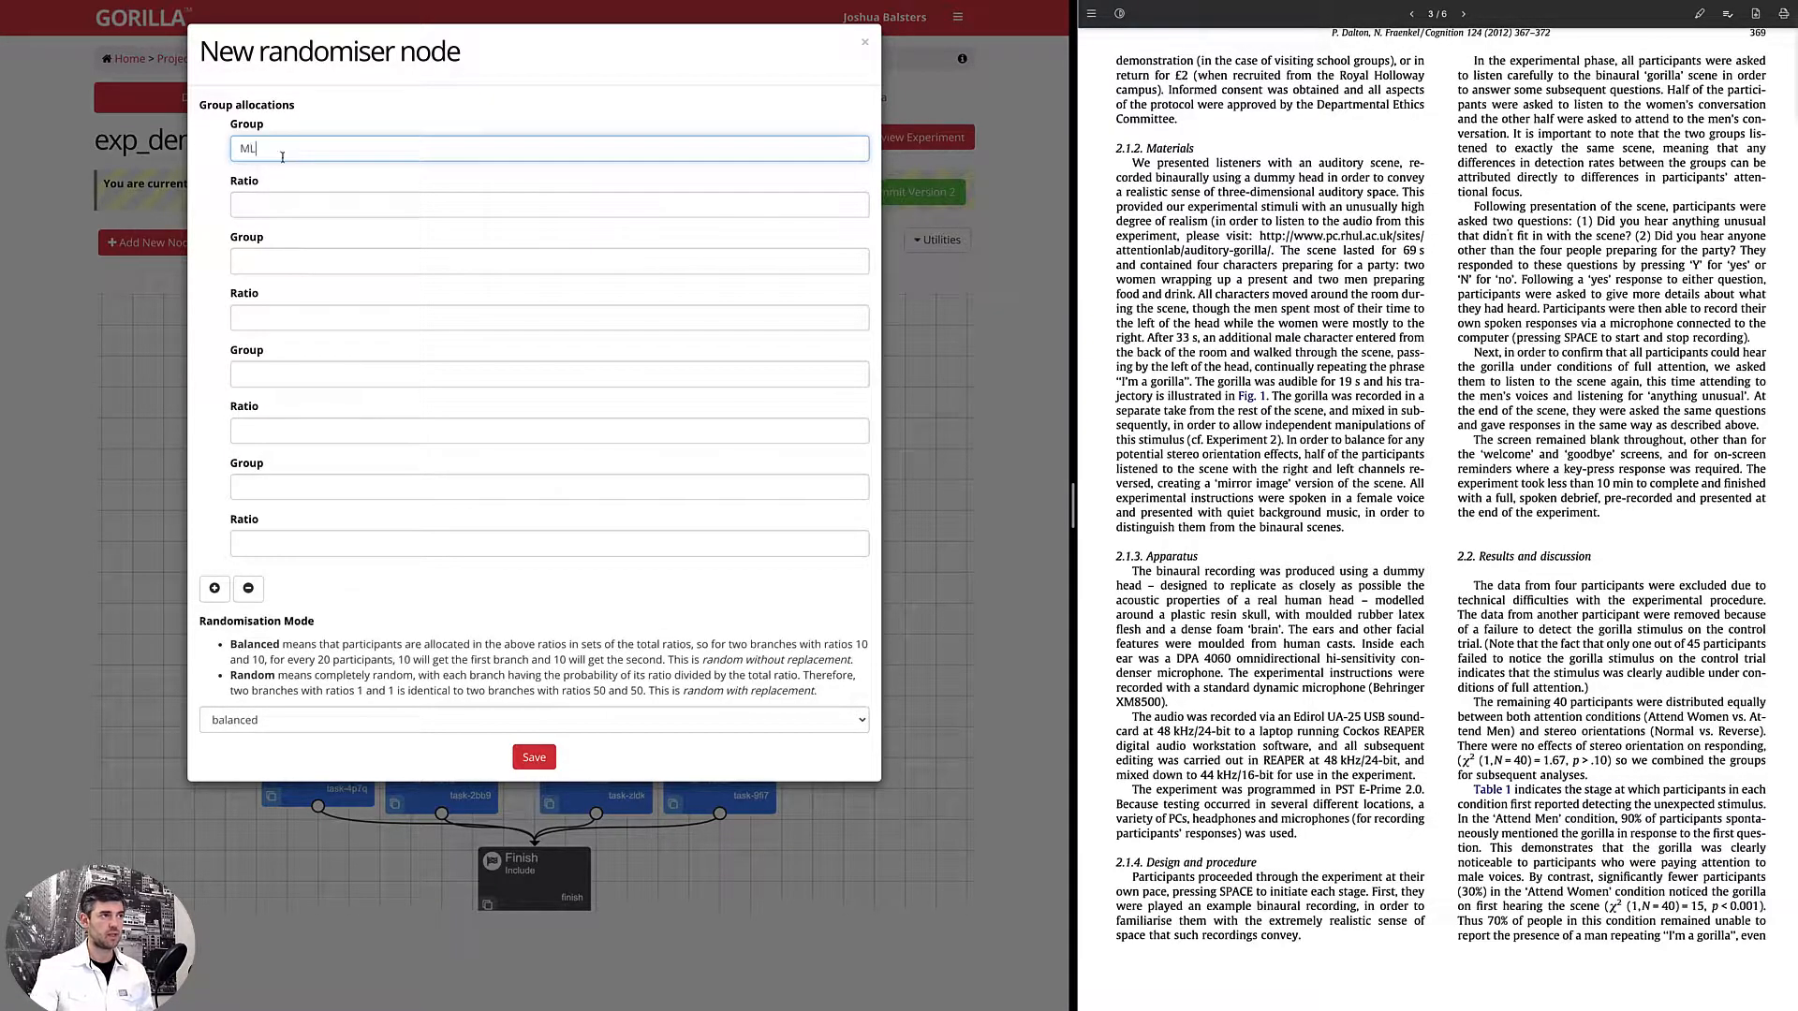
pyautogui.click(280, 207)
pyautogui.click(265, 261)
pyautogui.write('MR')
pyautogui.click(277, 375)
pyautogui.write('WL')
pyautogui.click(277, 483)
pyautogui.write('WR')
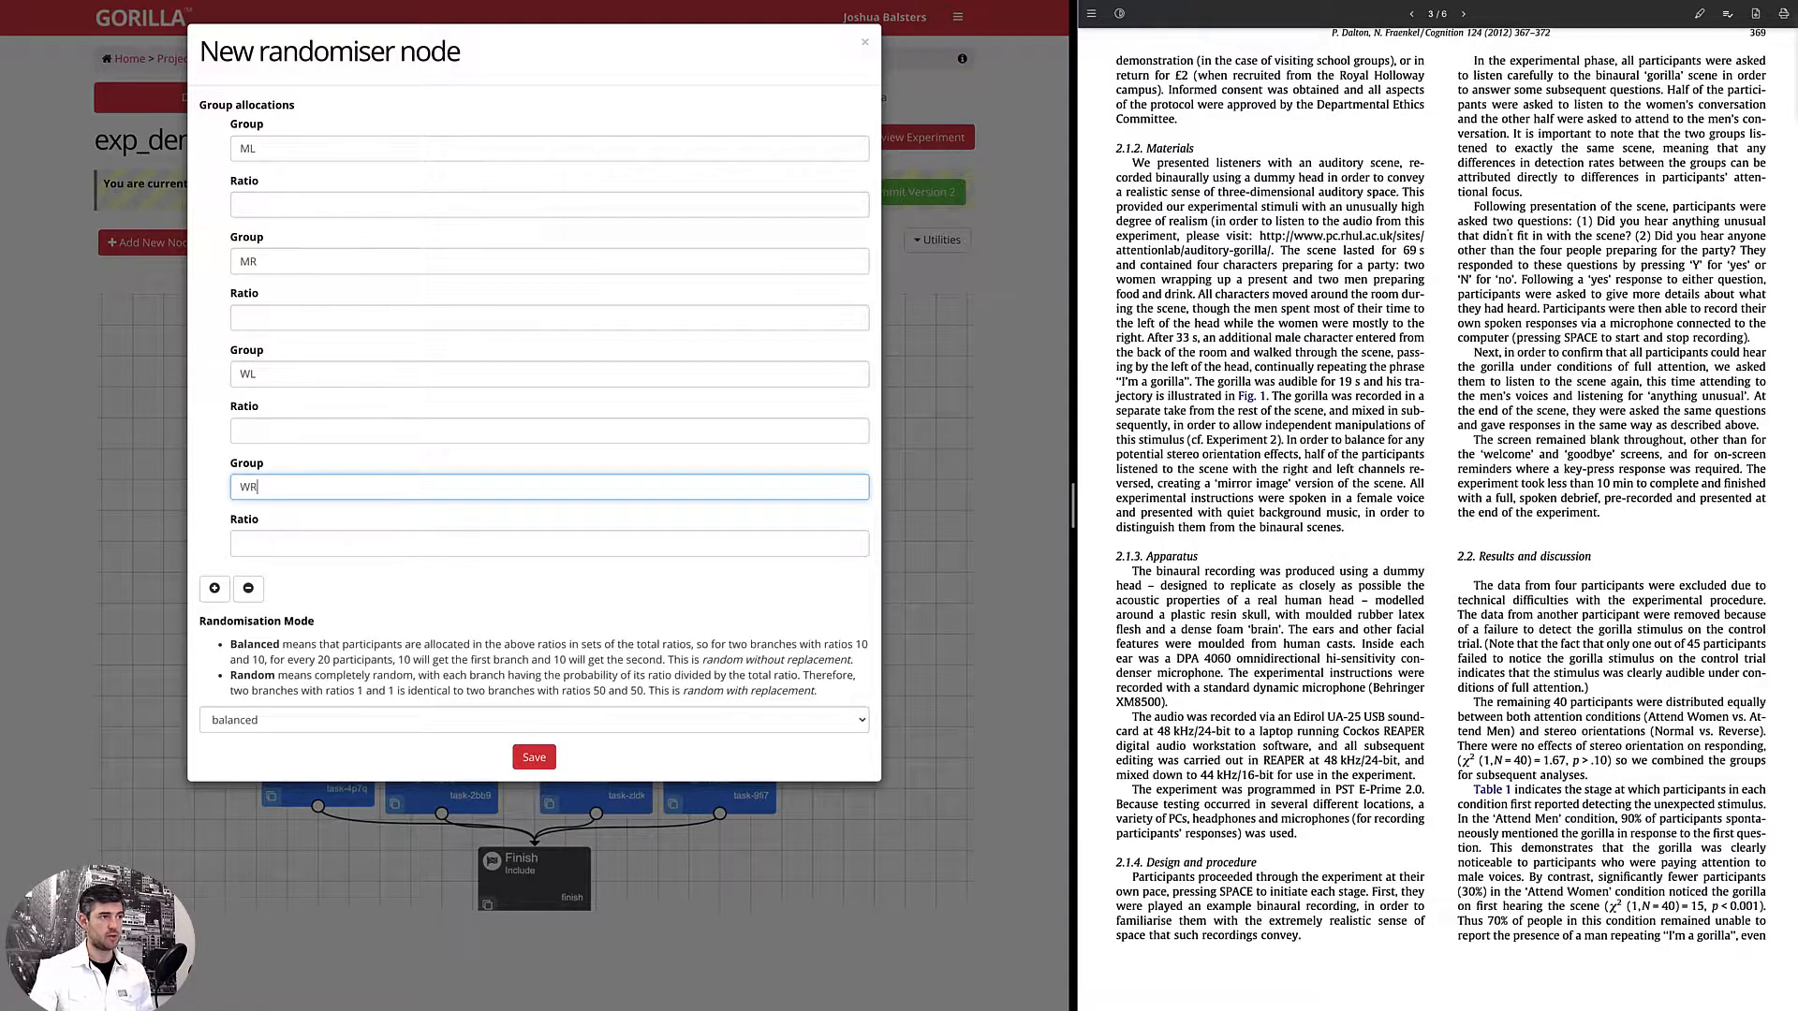
# Step: Give each of the four randomiser groups a ratio of 2 and save the node in balanced mode
pyautogui.write('2')
pyautogui.click(281, 318)
pyautogui.write('2')
pyautogui.click(273, 431)
pyautogui.write('2')
pyautogui.click(273, 549)
pyautogui.write('2')
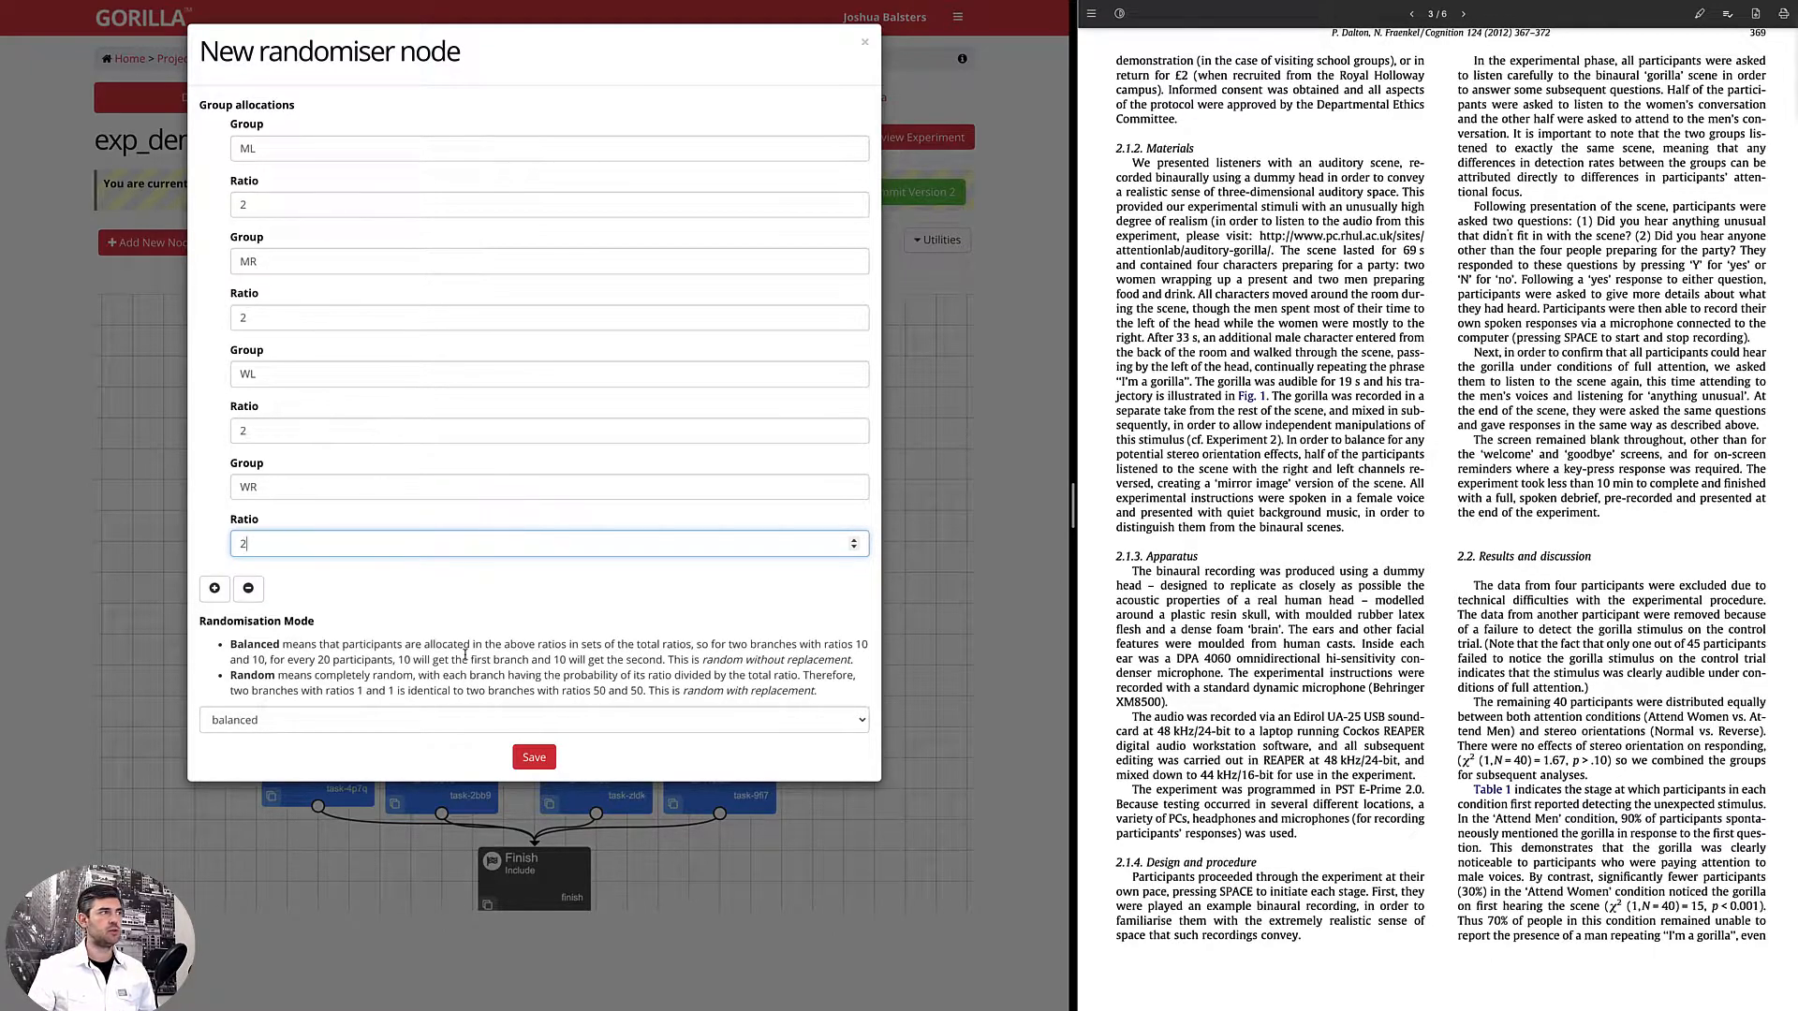
pyautogui.click(532, 756)
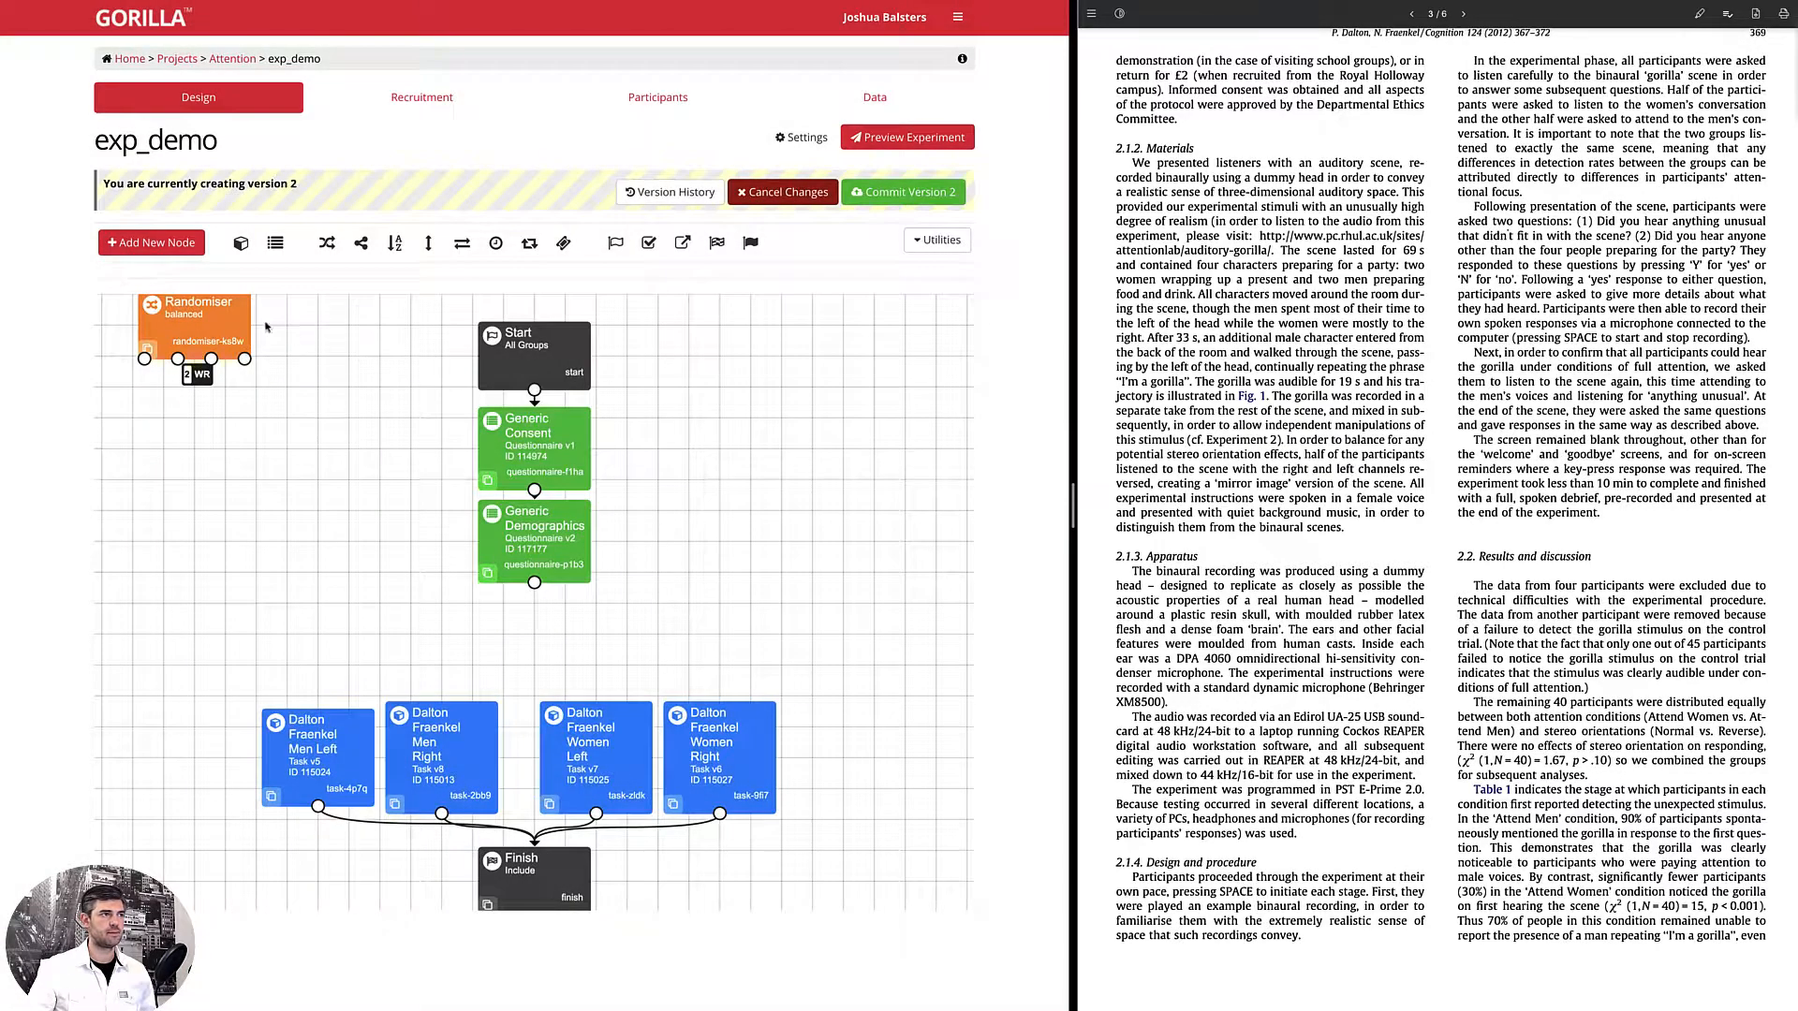
# Step: Place the Randomiser below Generic Demographics and connect ML, MR, WL and WR to the Men Left, Men Right, Women Left and Women Right tasks
pyautogui.moveTo(225, 325); pyautogui.dragTo(577, 623)
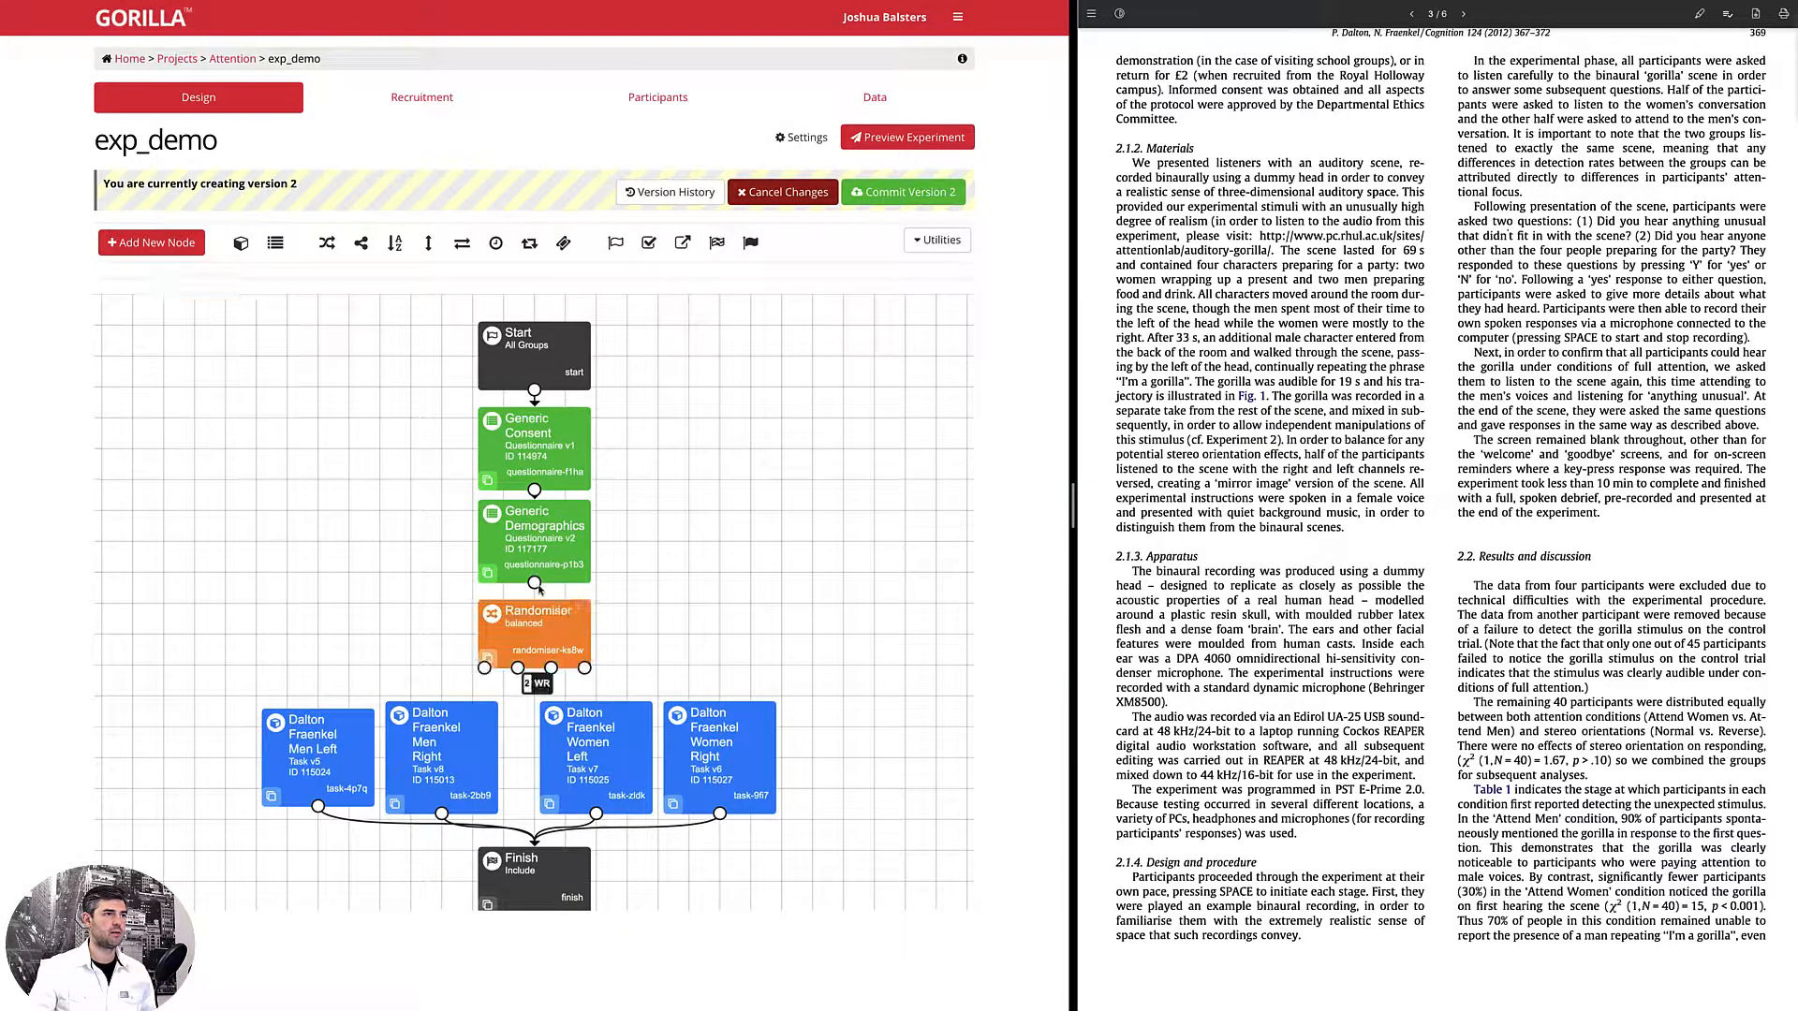
pyautogui.moveTo(484, 668); pyautogui.dragTo(319, 735)
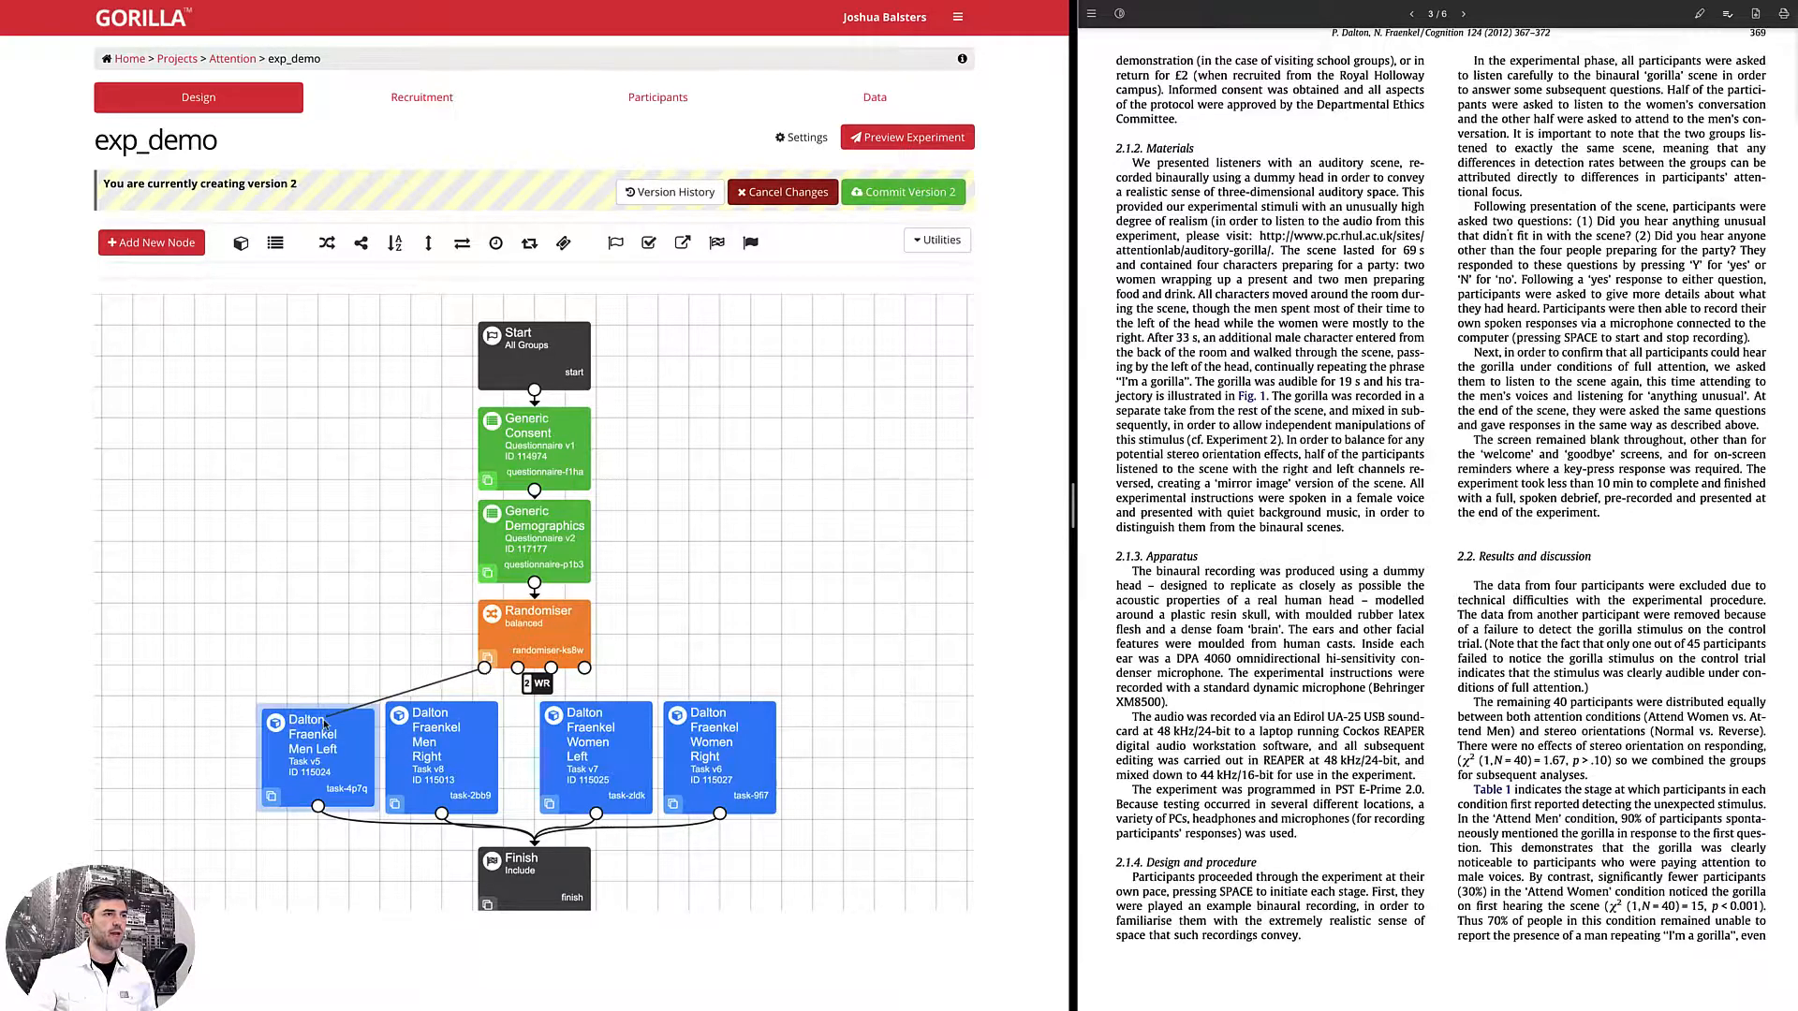
pyautogui.moveTo(519, 669); pyautogui.dragTo(443, 709)
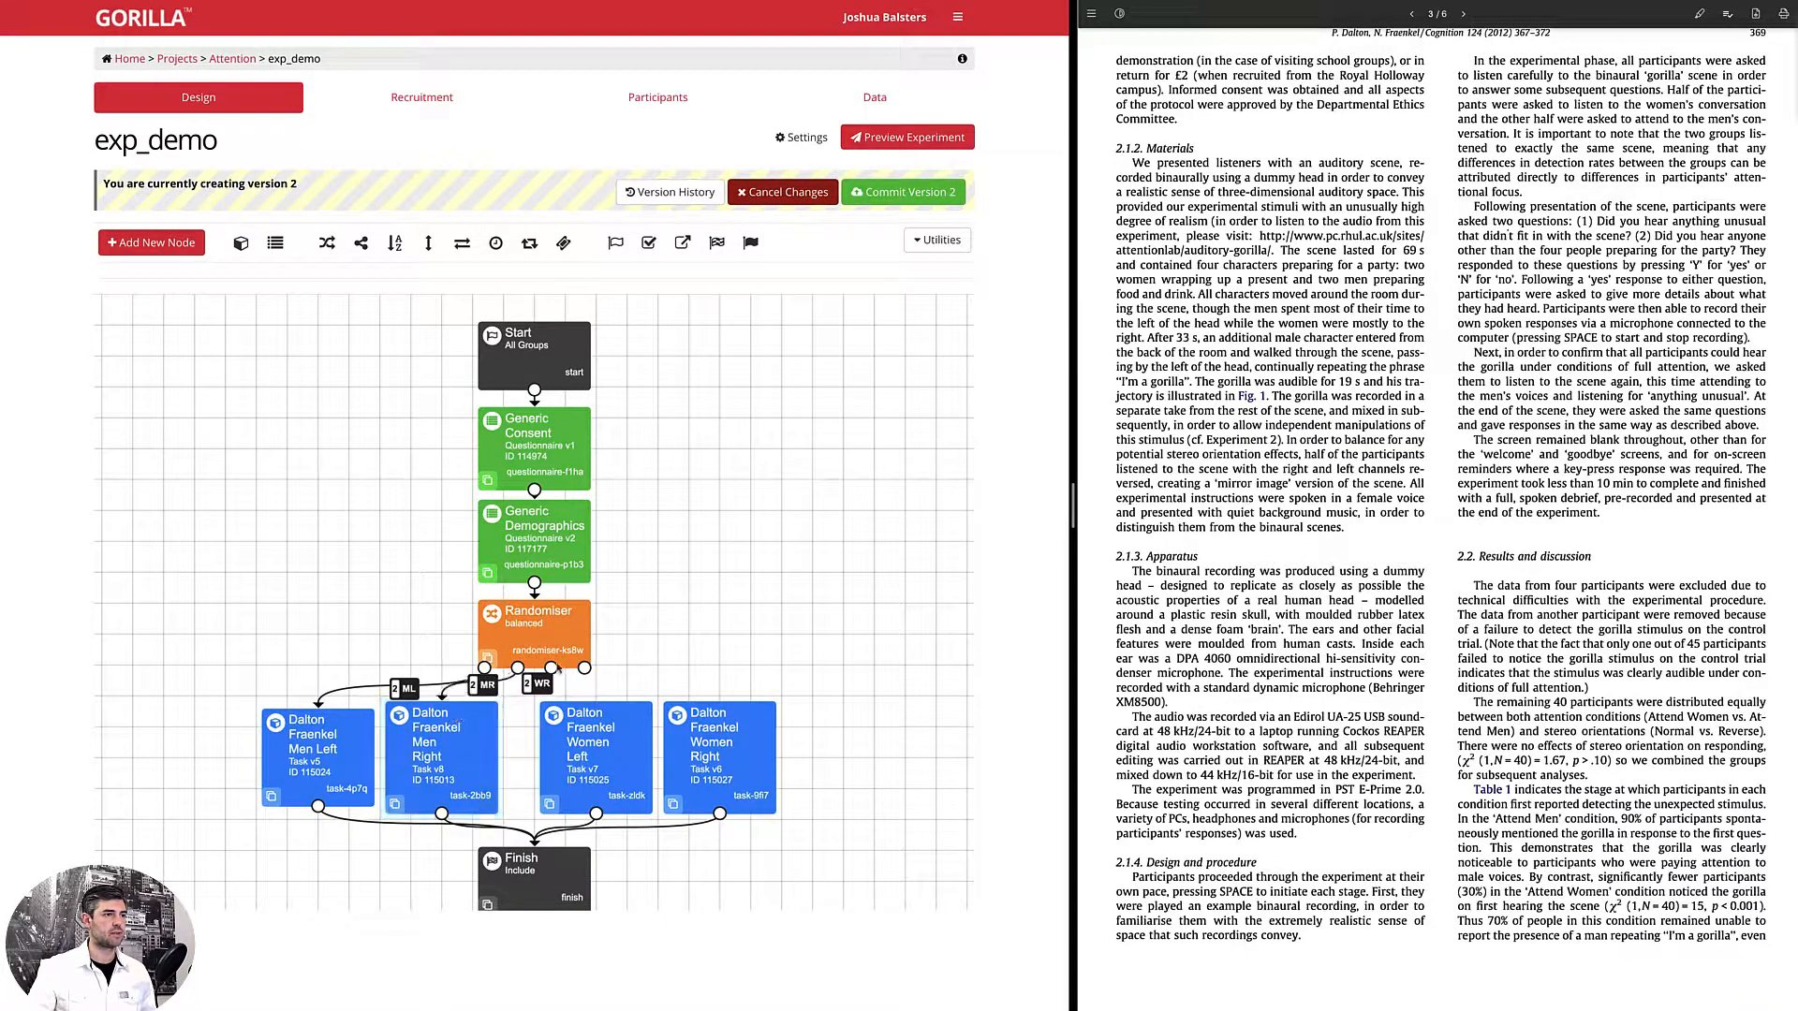
pyautogui.moveTo(552, 669); pyautogui.dragTo(716, 729)
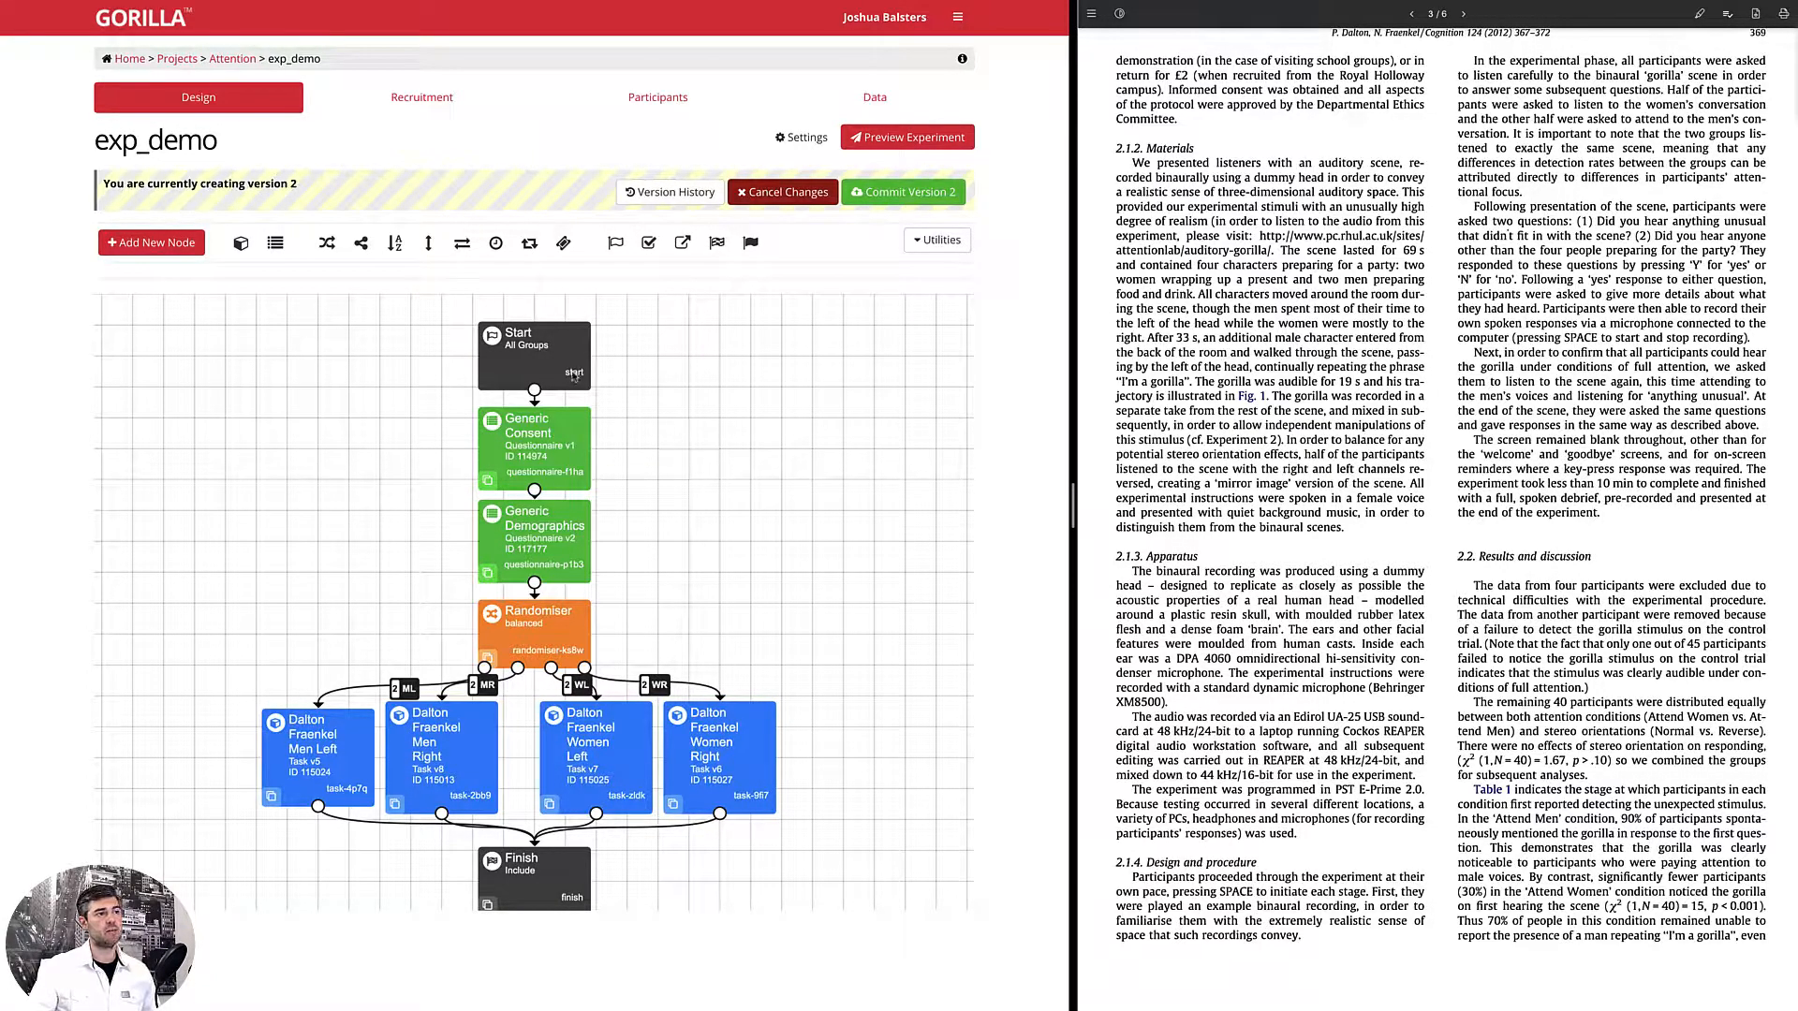
pyautogui.click(918, 244)
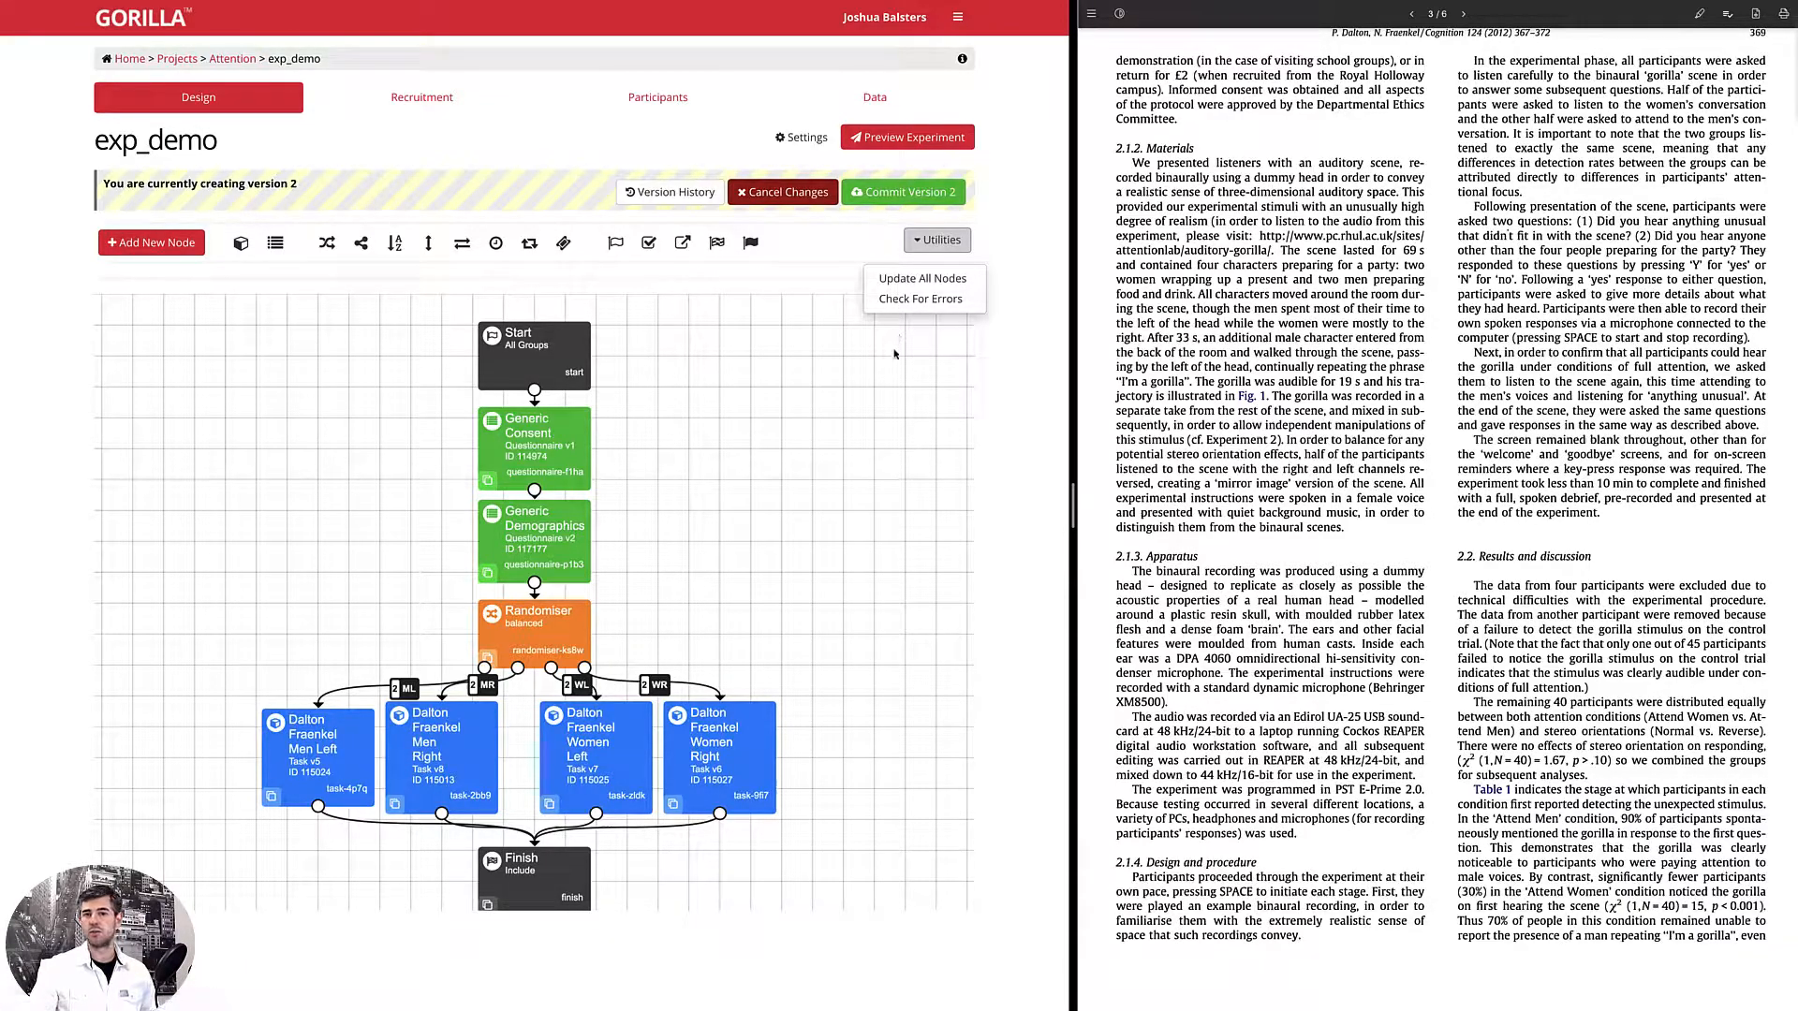
pyautogui.click(892, 429)
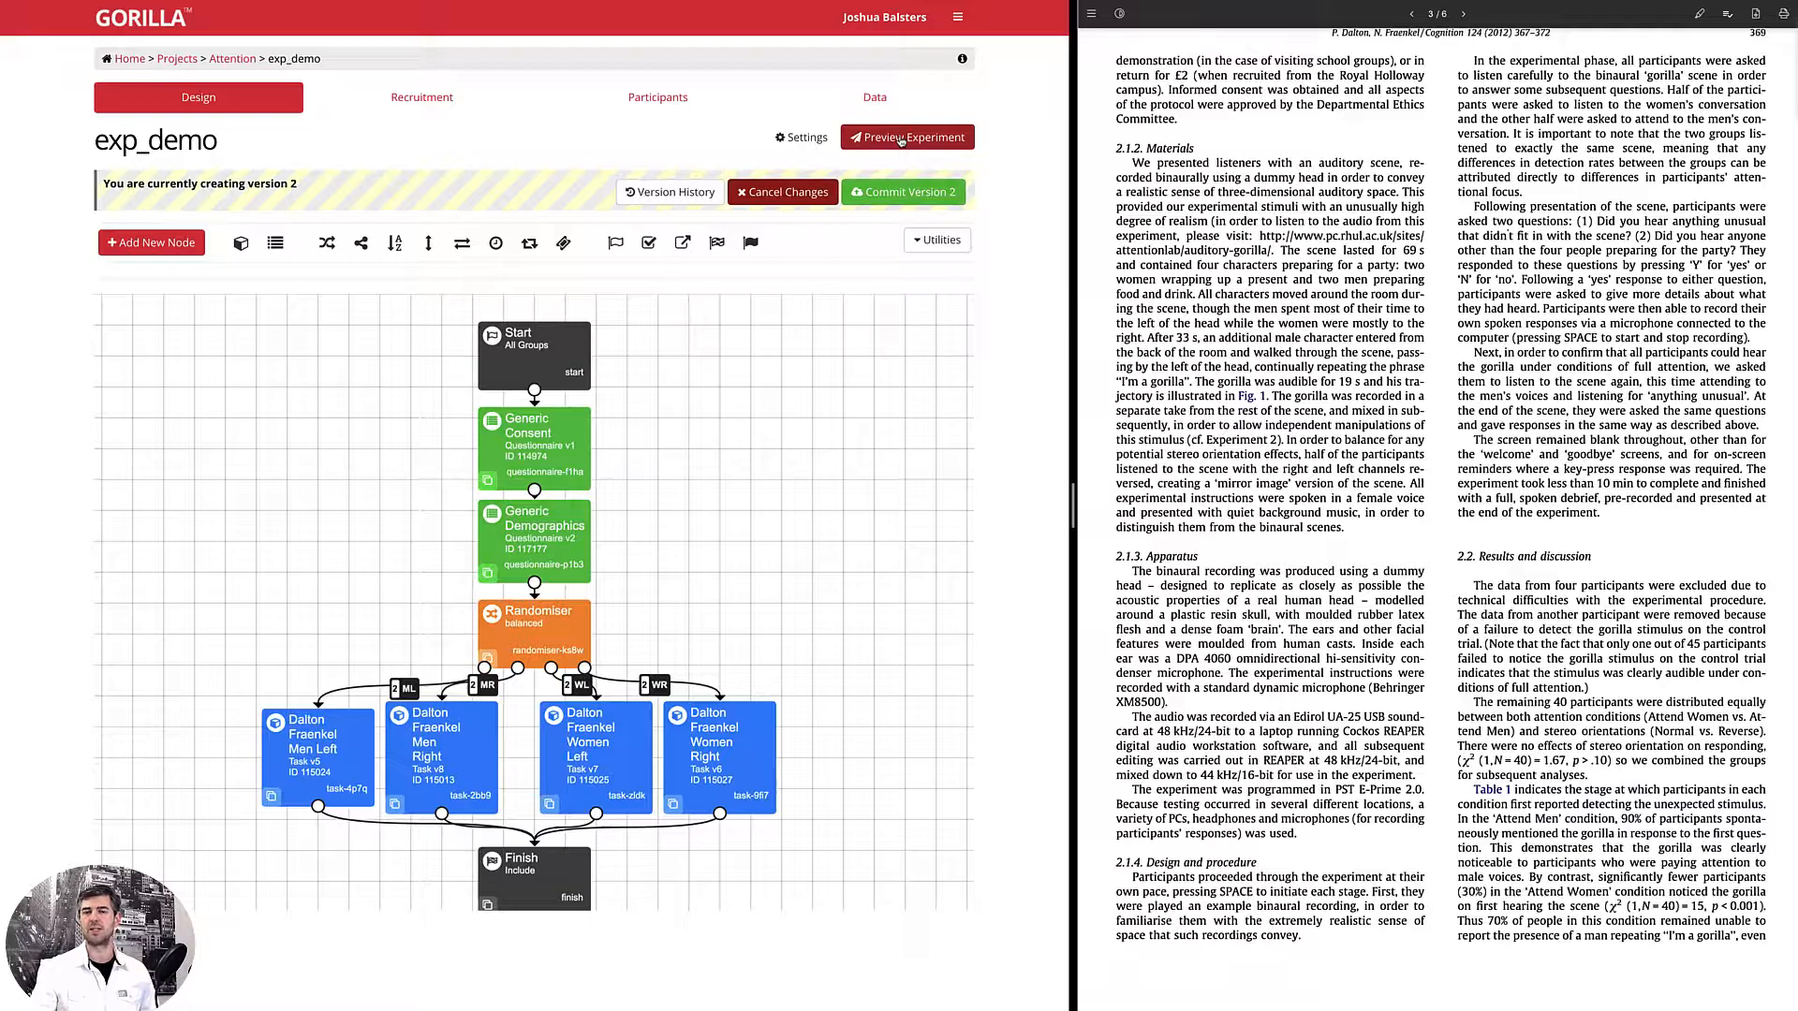
# Step: Commit version 2 with the description "basic implementation" and open the experiment's recruitment page
pyautogui.click(910, 195)
pyautogui.click(605, 242)
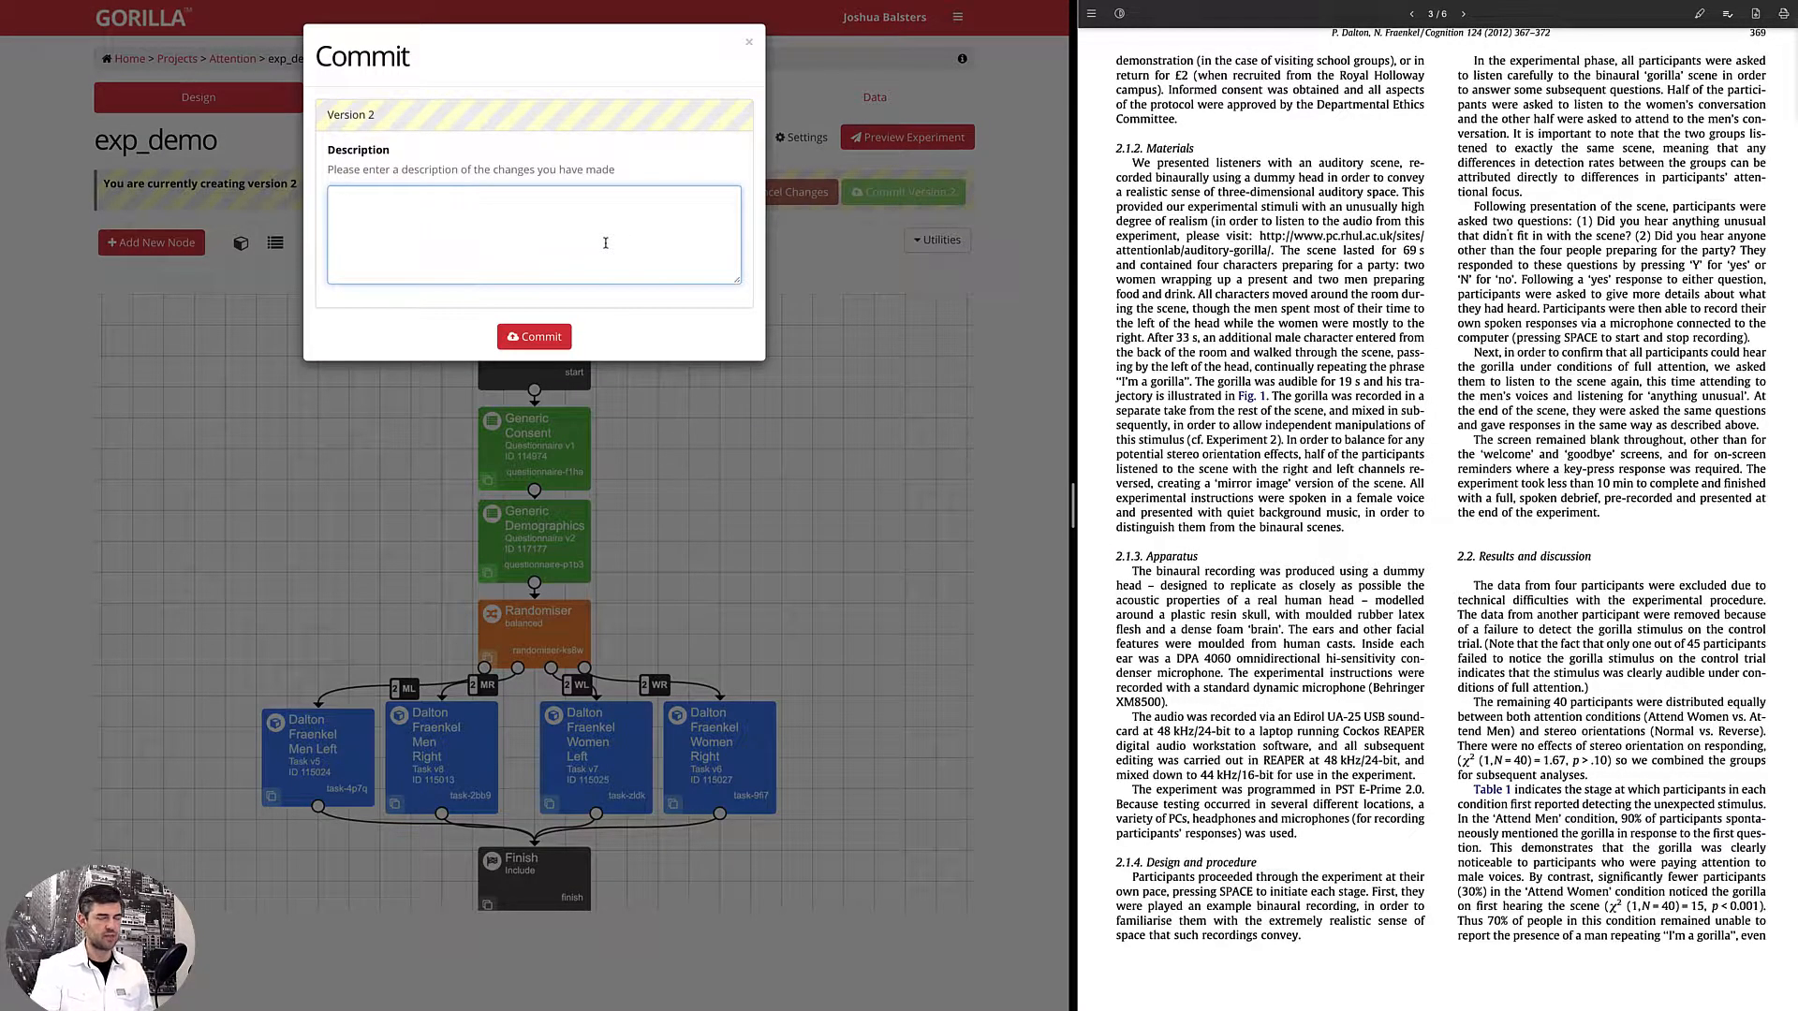
pyautogui.write('basic implem')
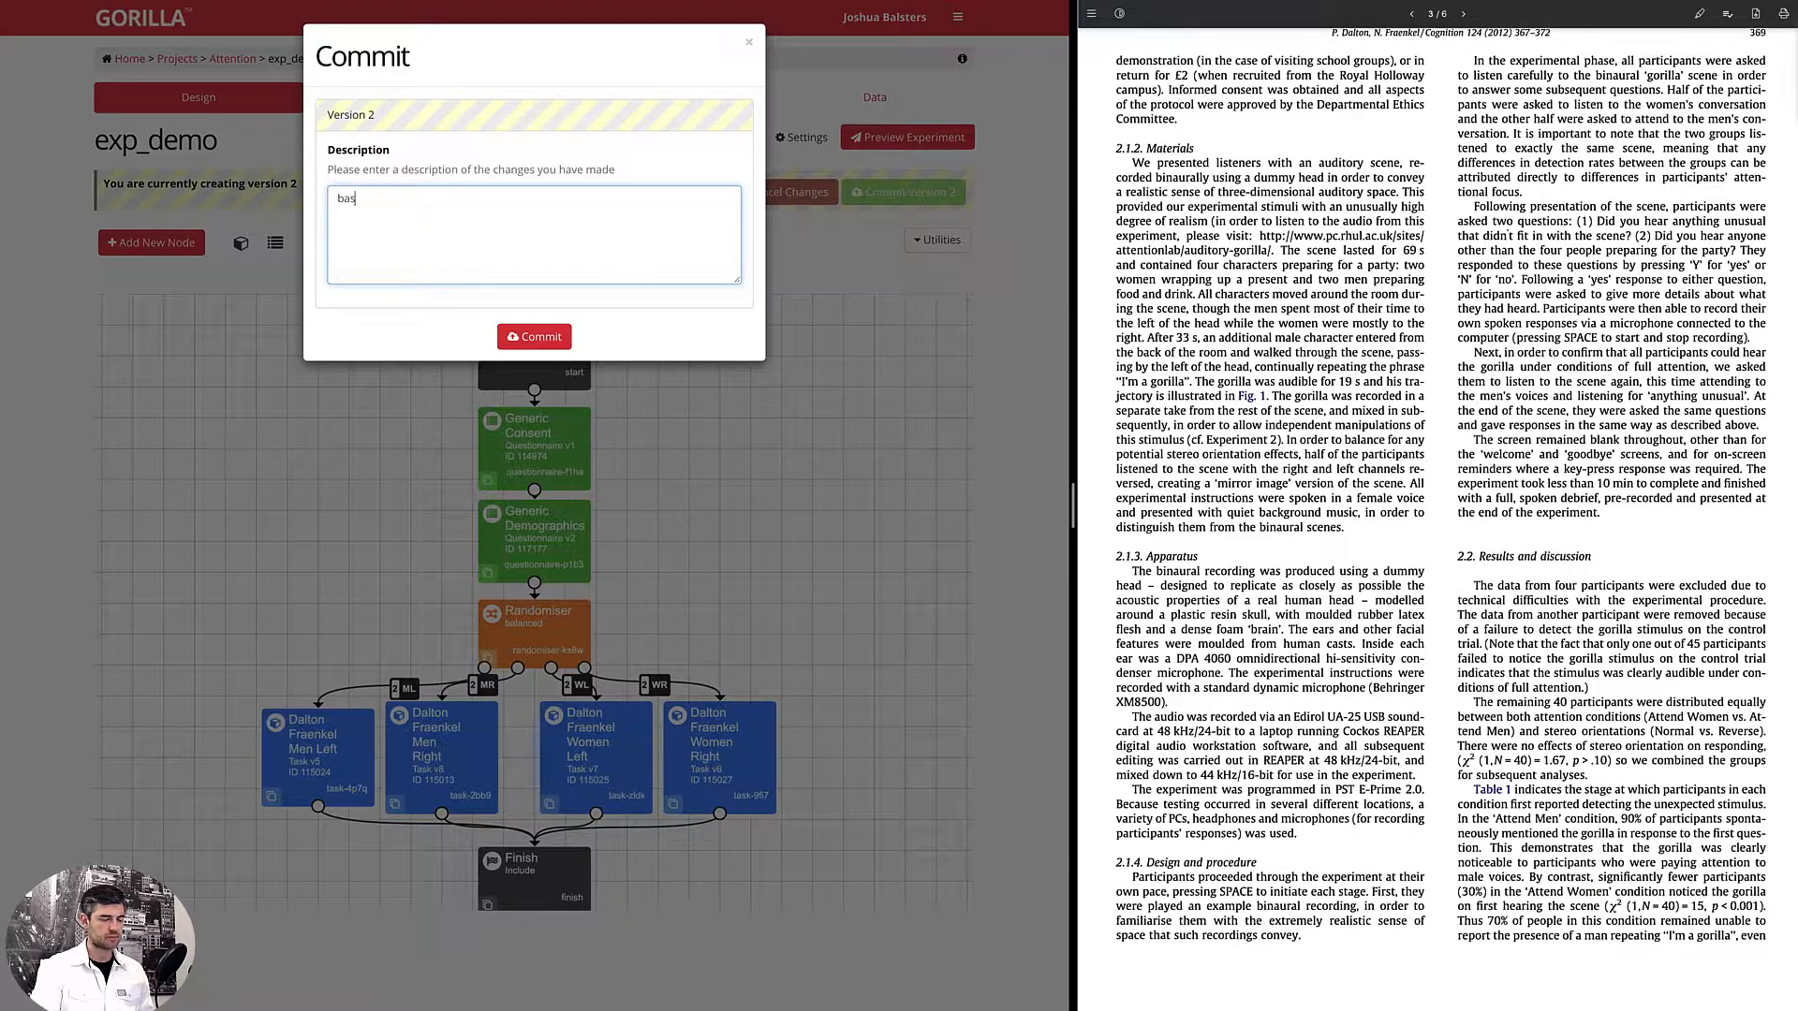
pyautogui.write('entation')
pyautogui.click(542, 337)
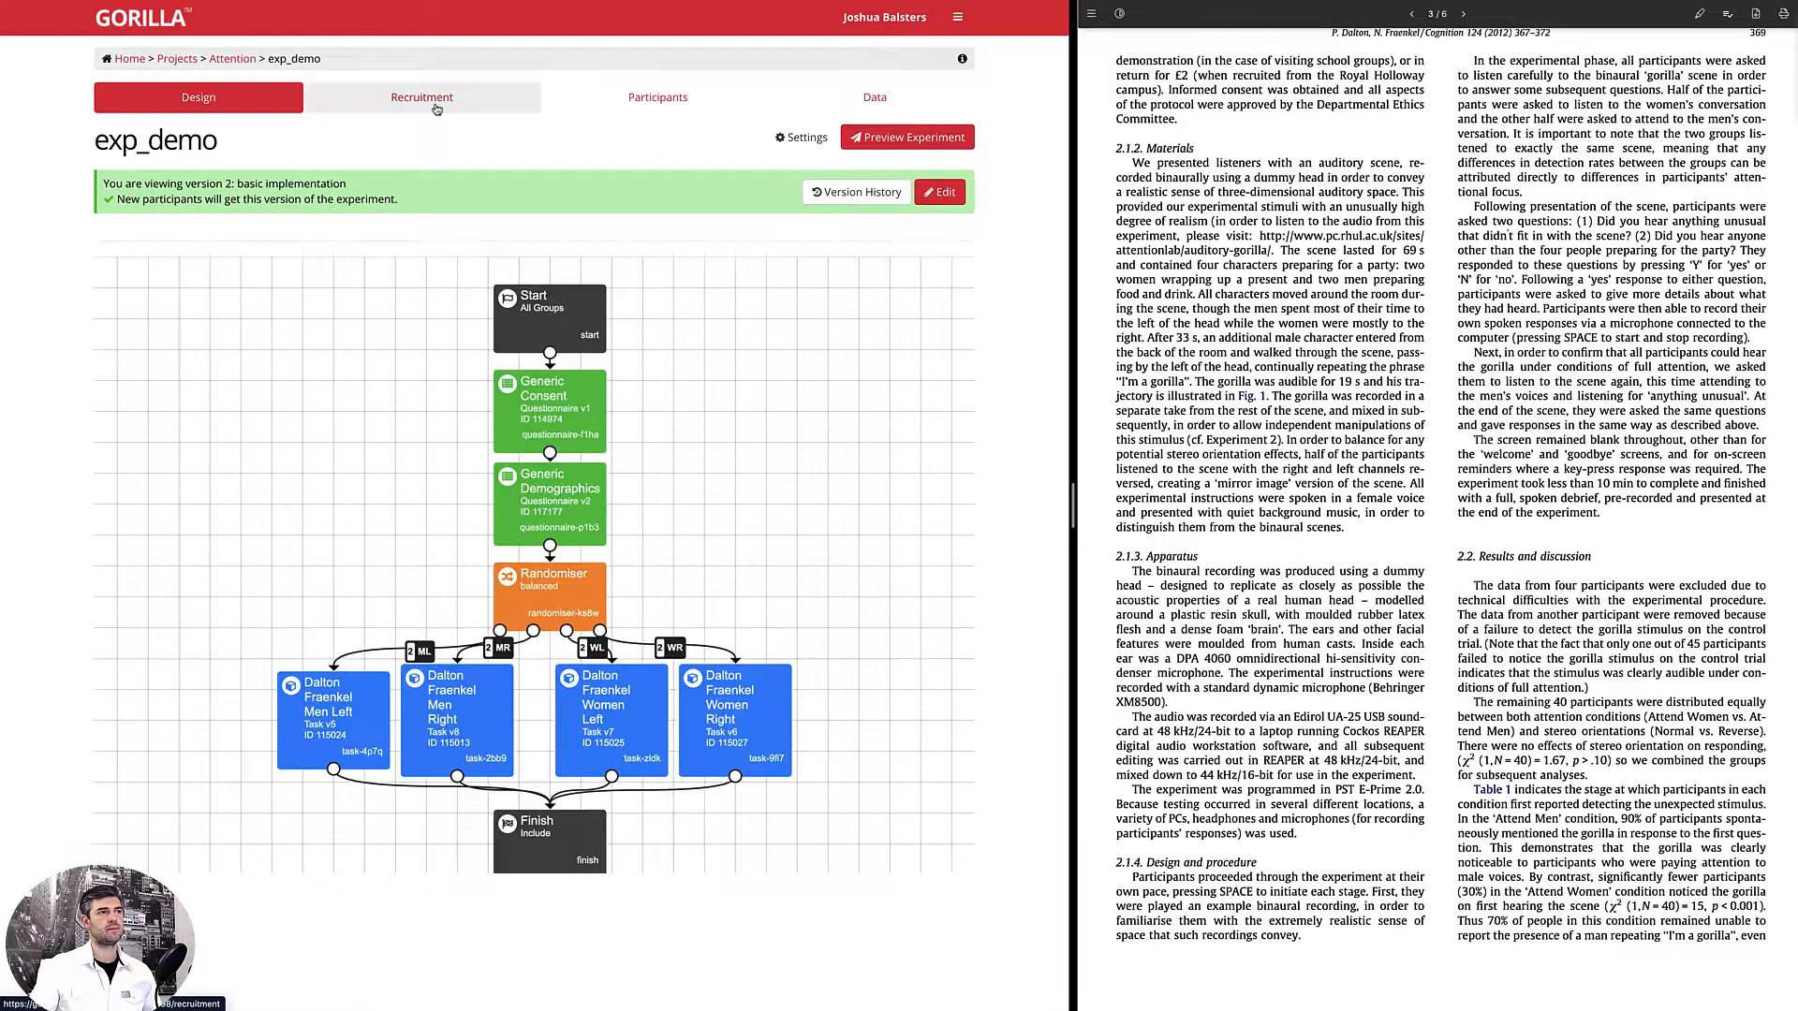
pyautogui.click(435, 105)
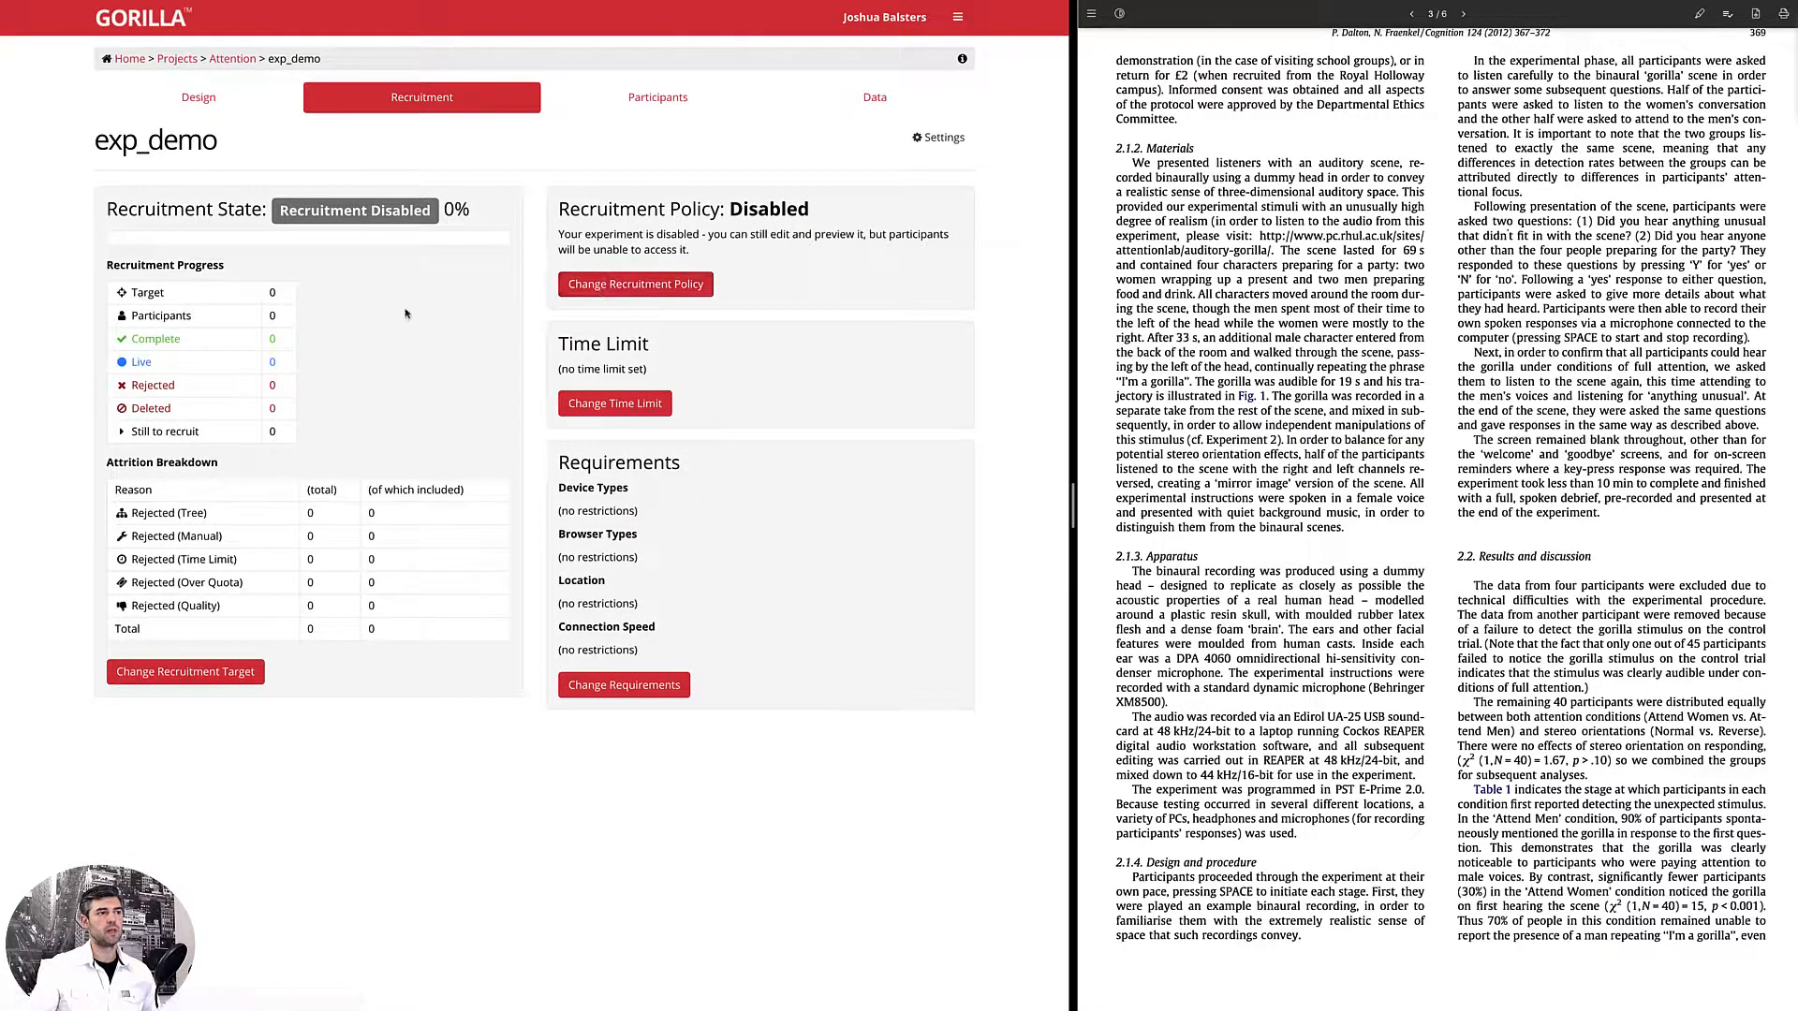
pyautogui.click(207, 678)
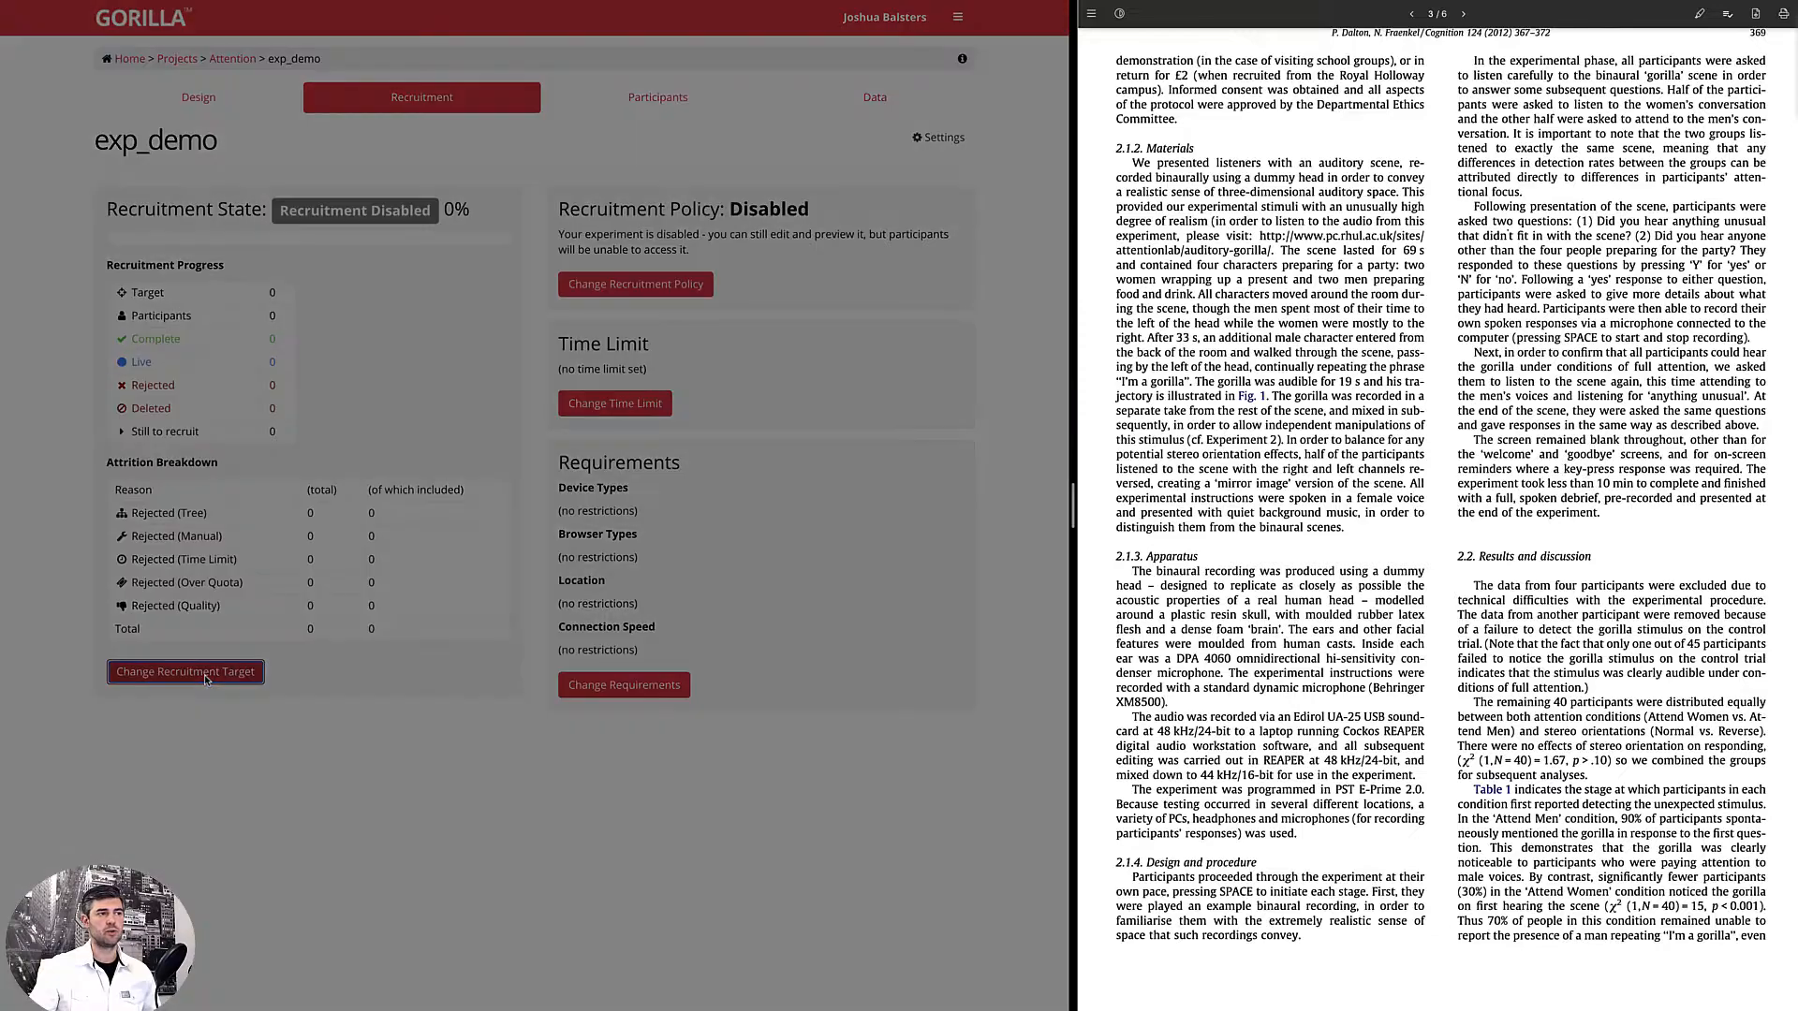
pyautogui.scroll(1, 1422, 285)
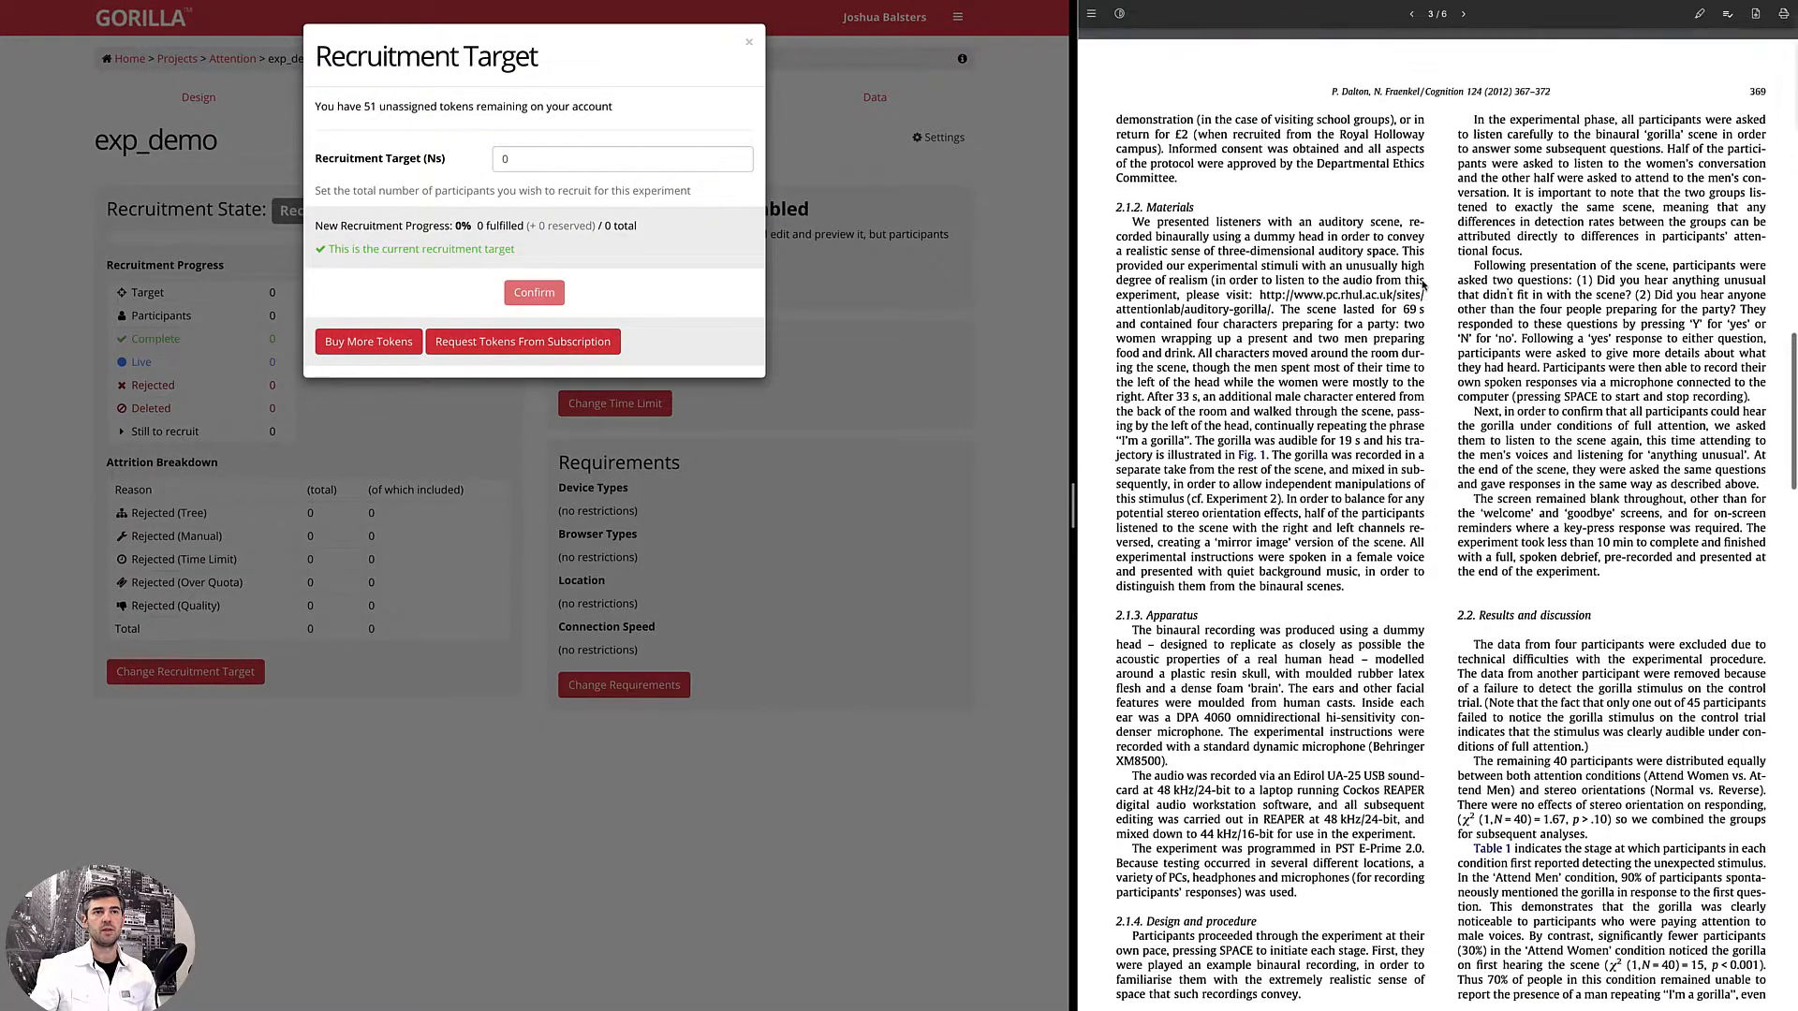
pyautogui.click(494, 160)
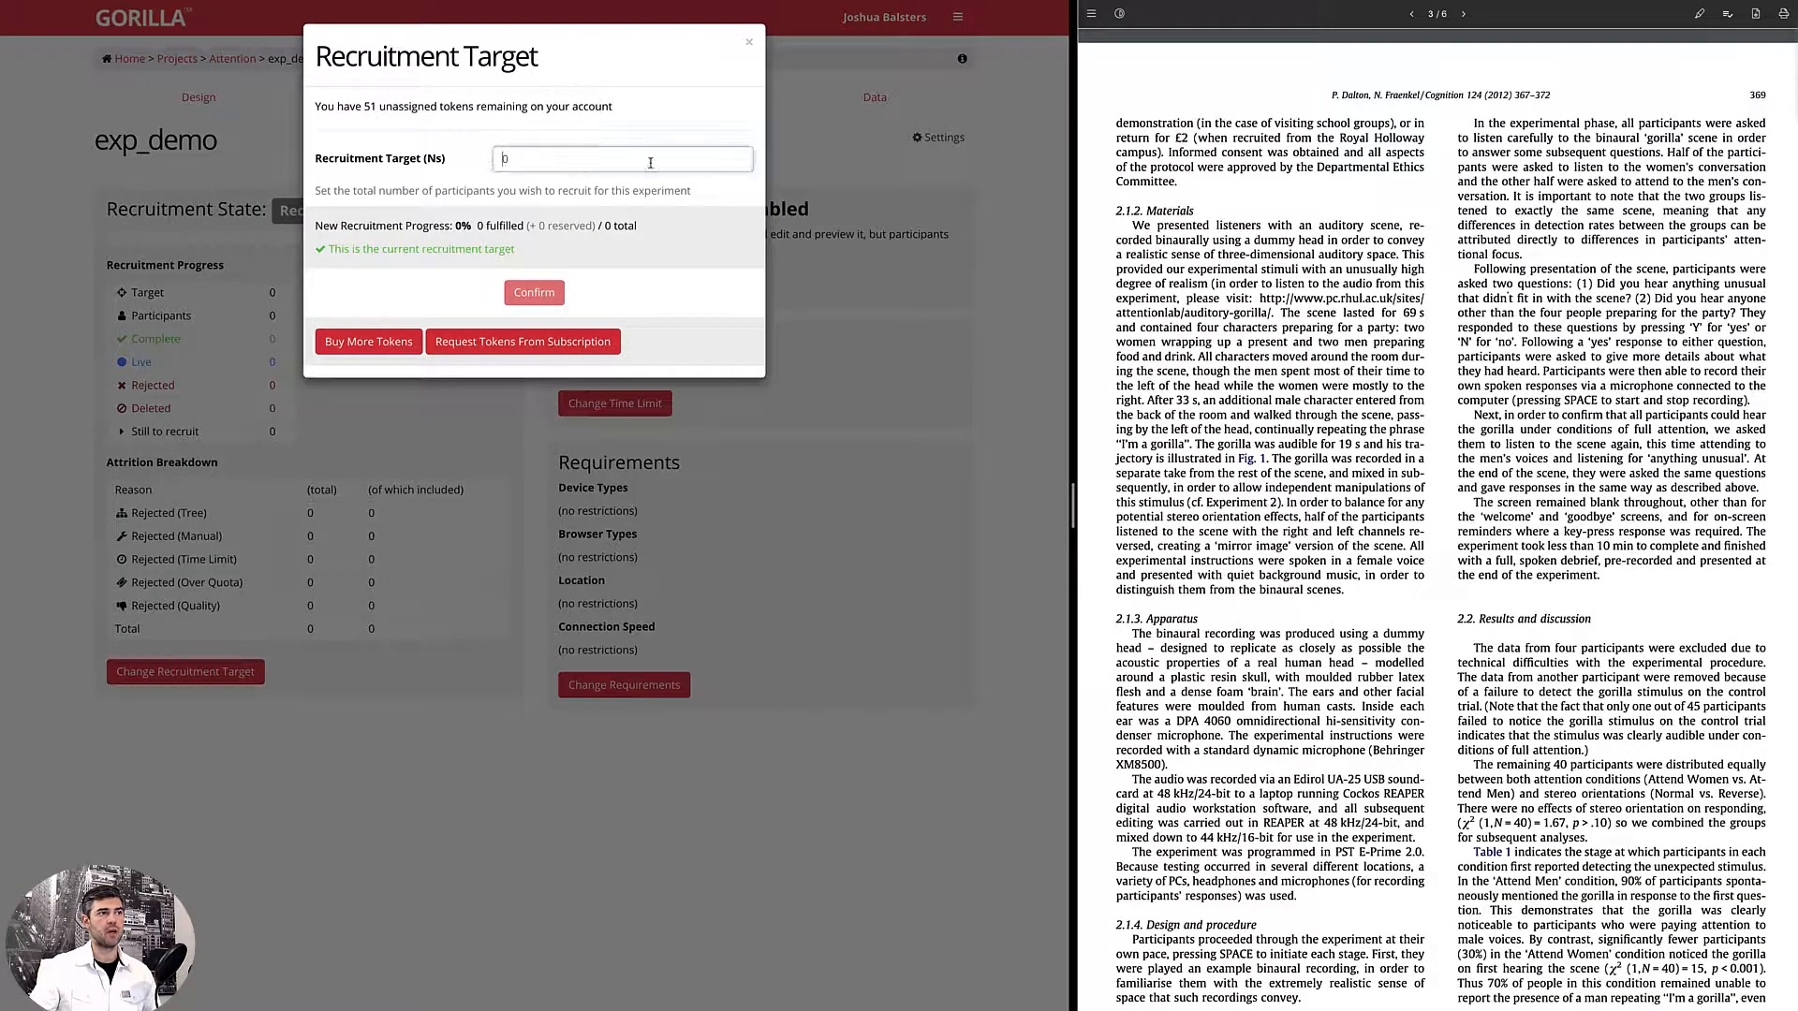
pyautogui.write('5')
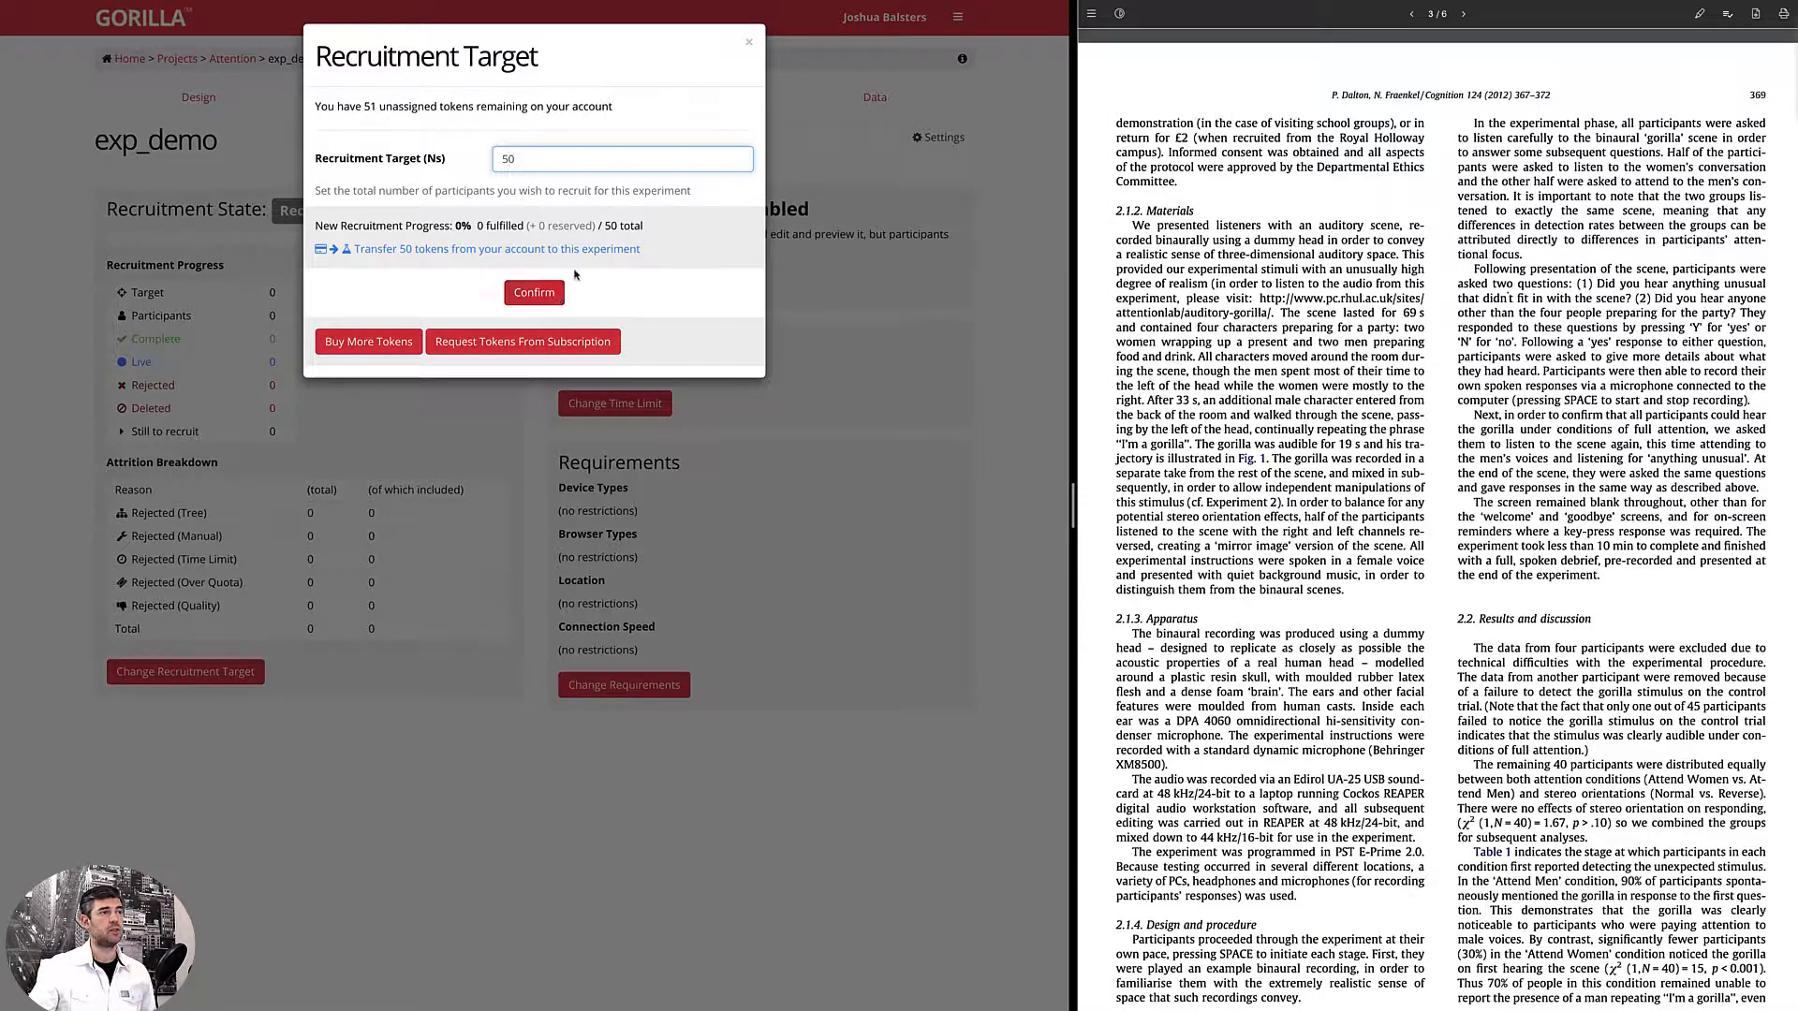
pyautogui.click(748, 43)
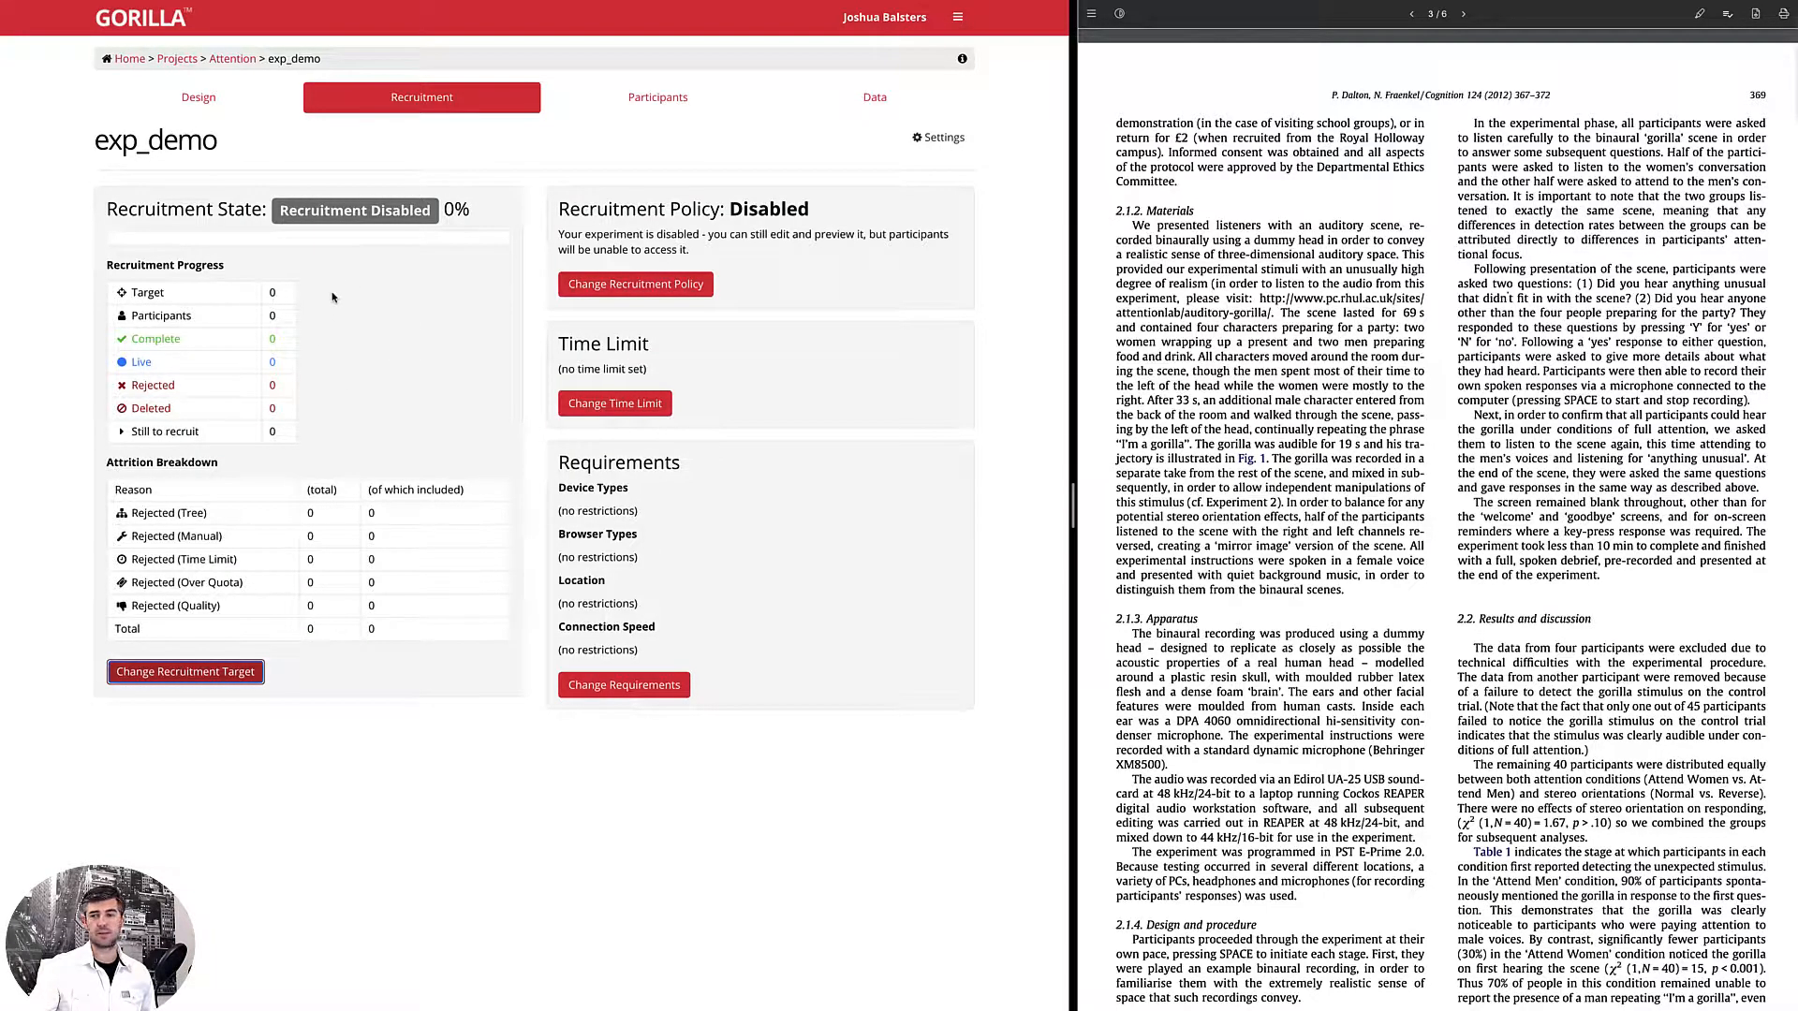
# Step: Review the link, email and recruitment service options for the recruitment policy and close them without choosing one
pyautogui.click(618, 284)
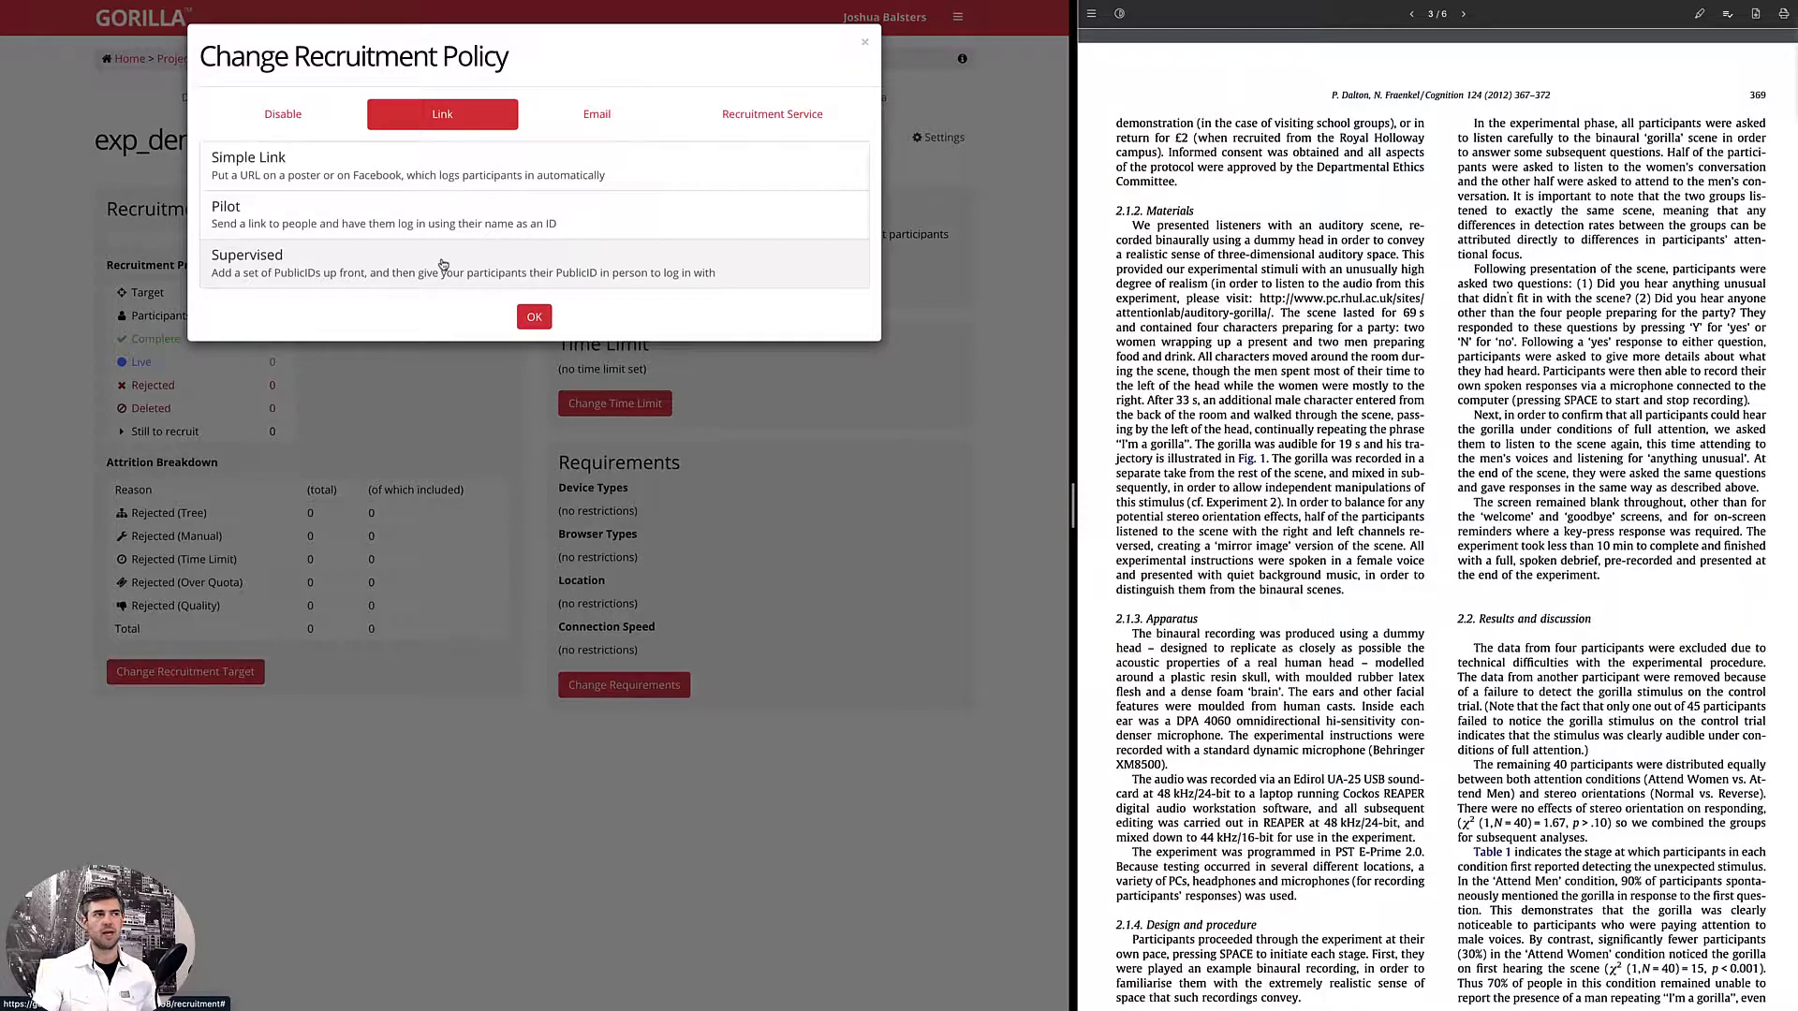
pyautogui.click(596, 114)
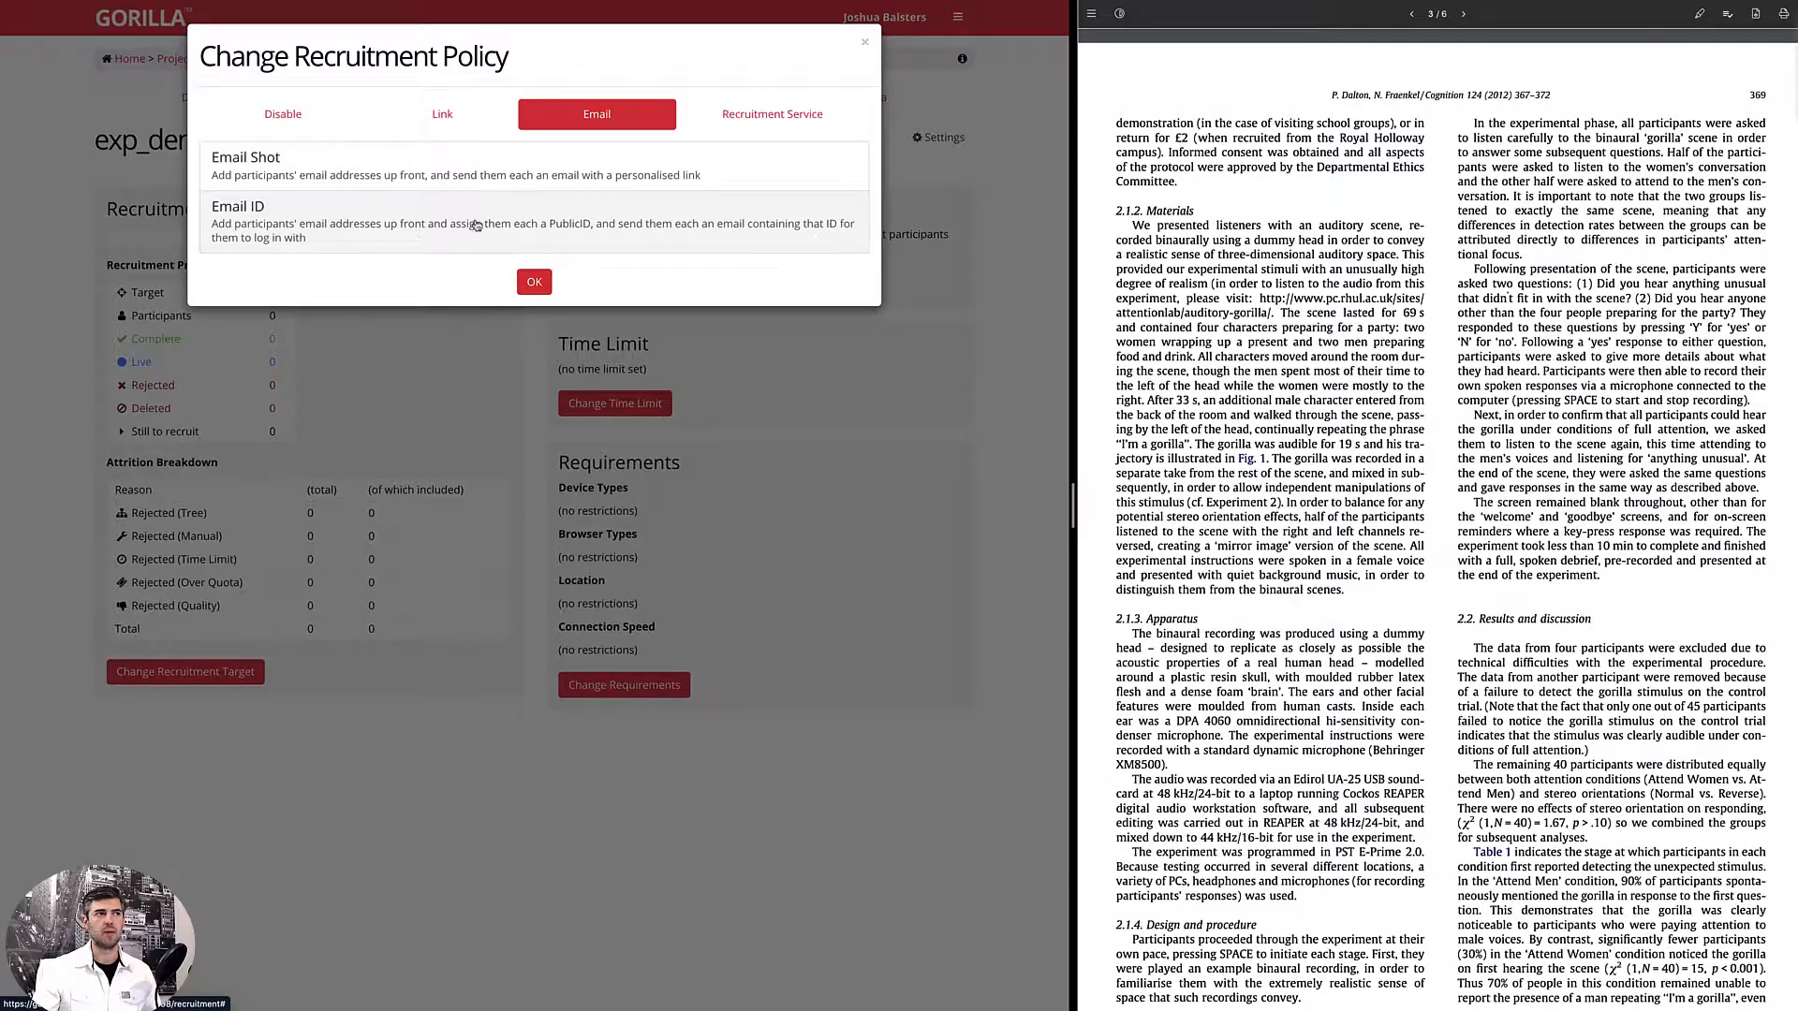
pyautogui.click(765, 123)
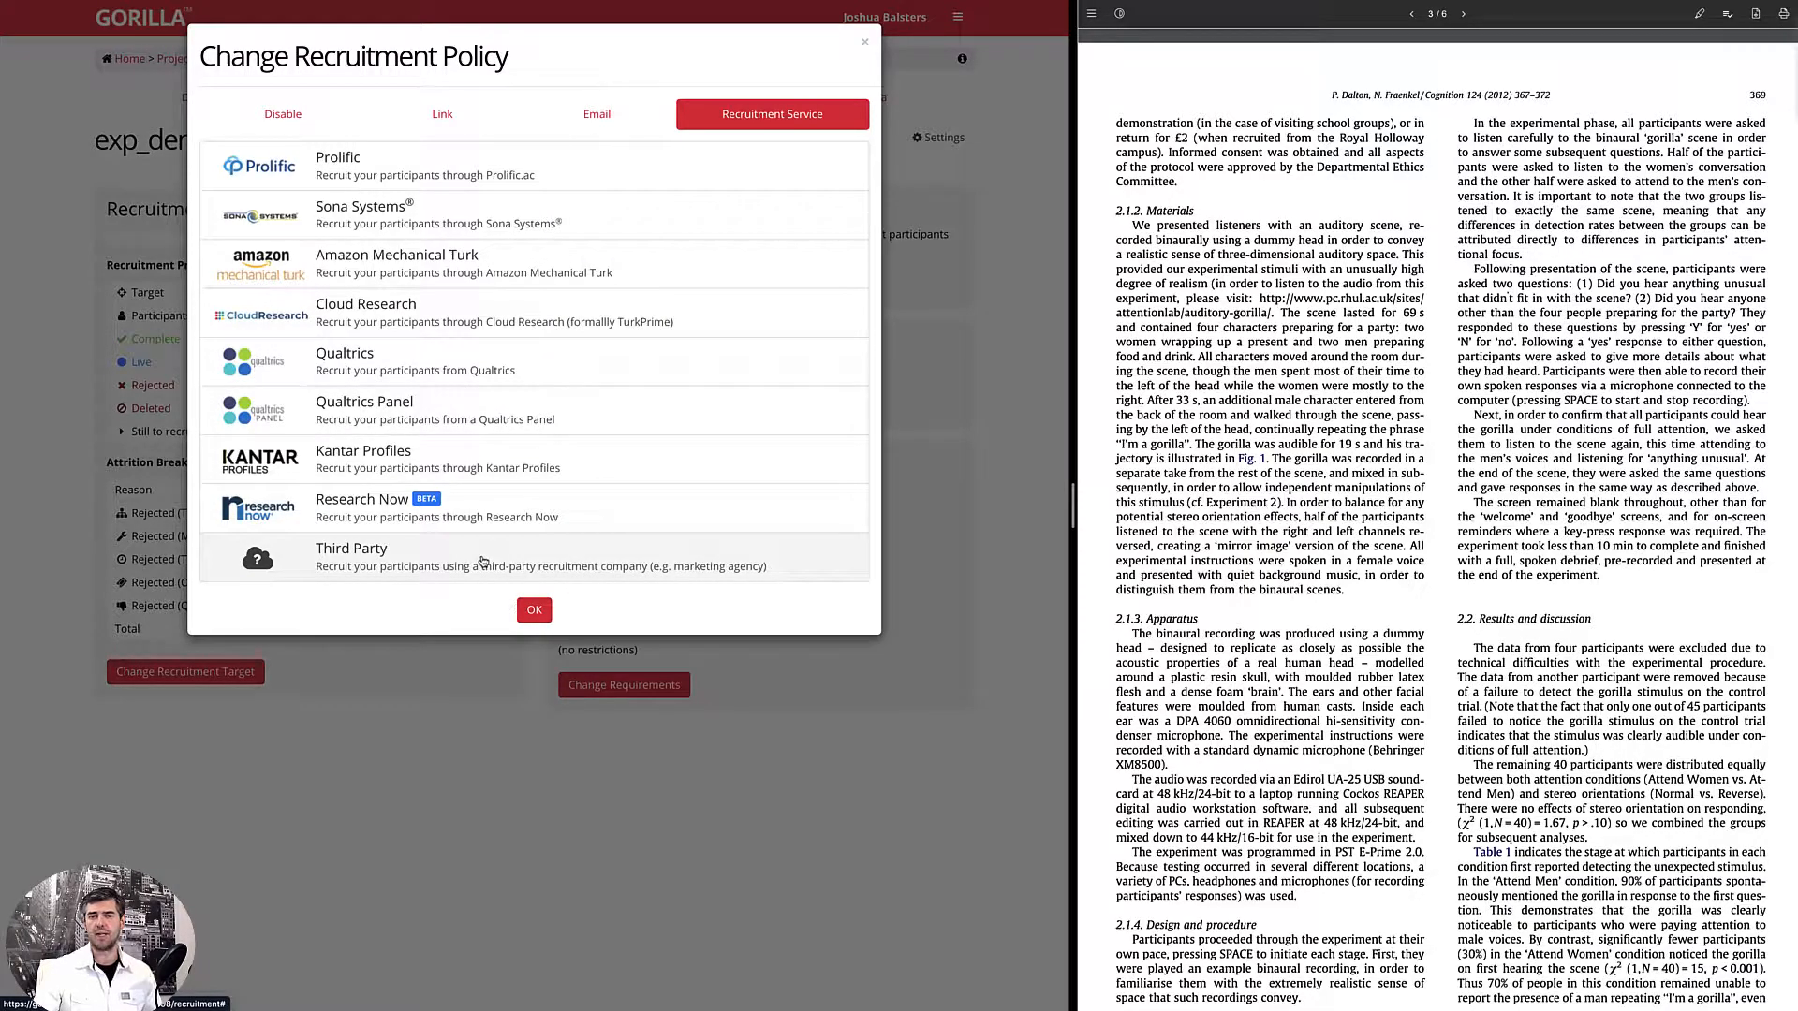
pyautogui.click(864, 46)
# Step: Set the experiment's time limit to 15 minutes
pyautogui.click(656, 413)
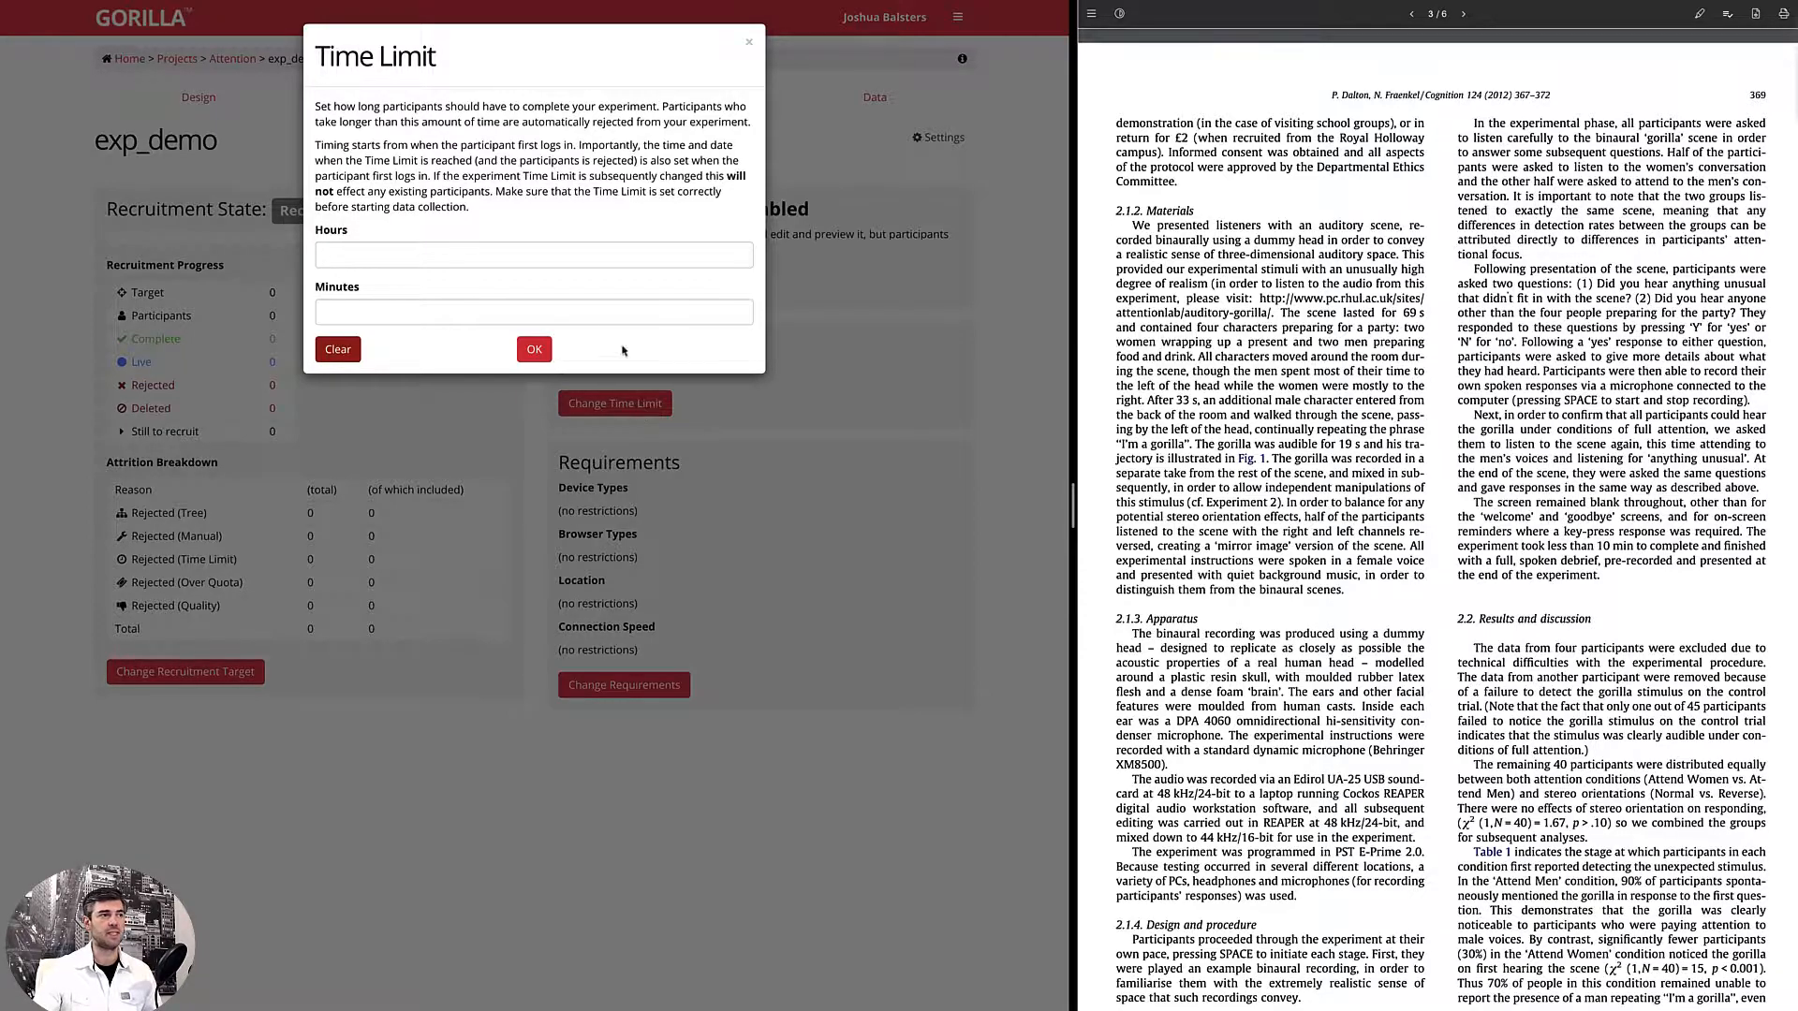
pyautogui.click(619, 309)
pyautogui.write('15')
pyautogui.click(533, 354)
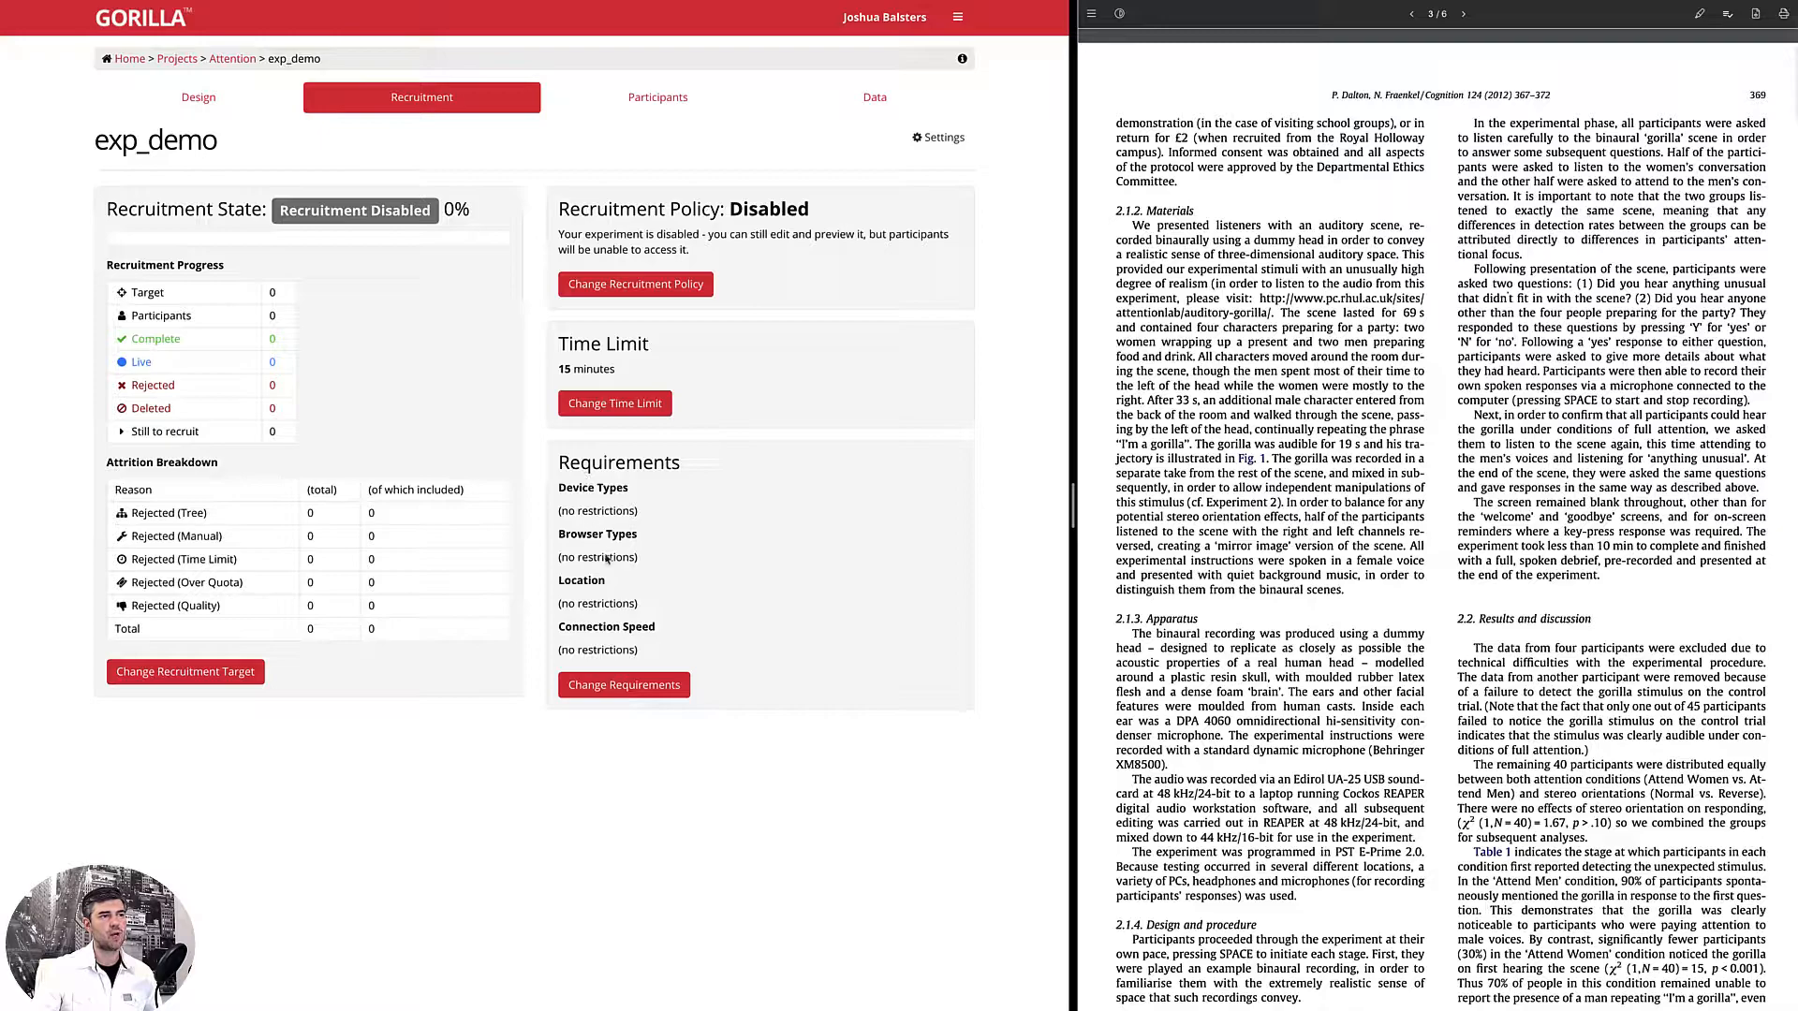
# Step: Examine the requirement options for limiting device types, browsers, location and connection speed, and close them without saving
pyautogui.click(624, 693)
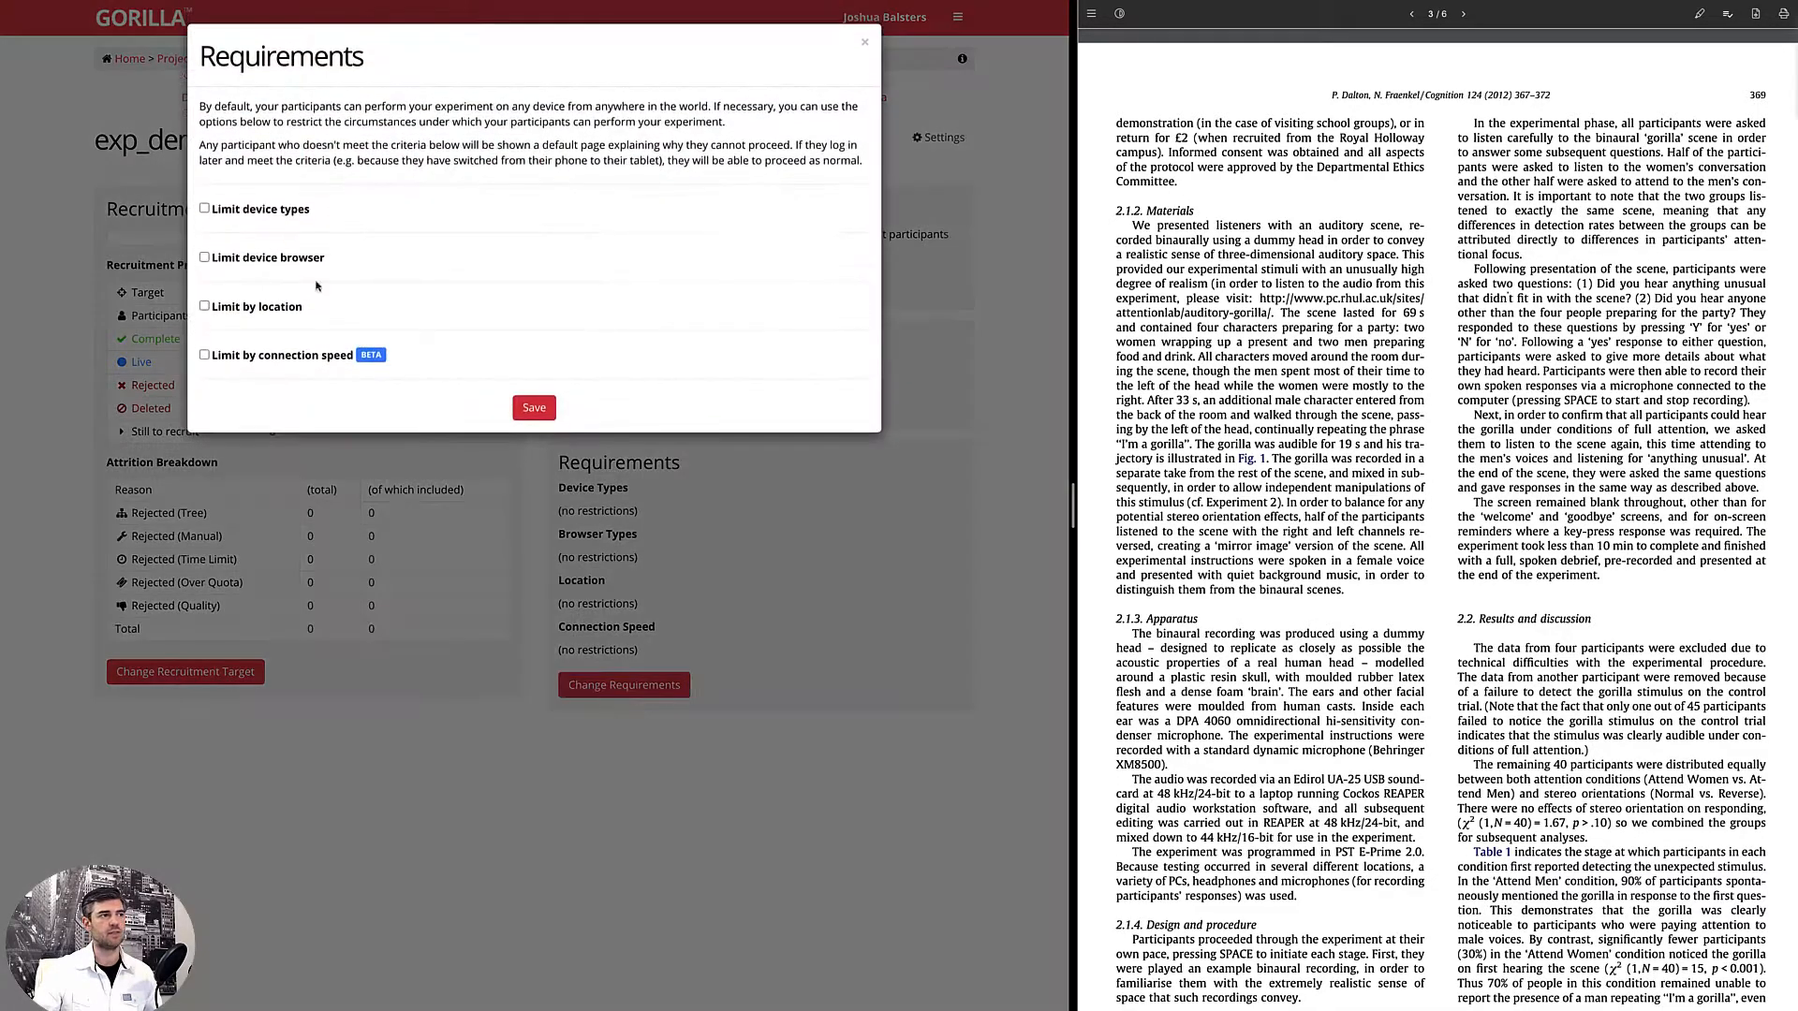
pyautogui.click(204, 208)
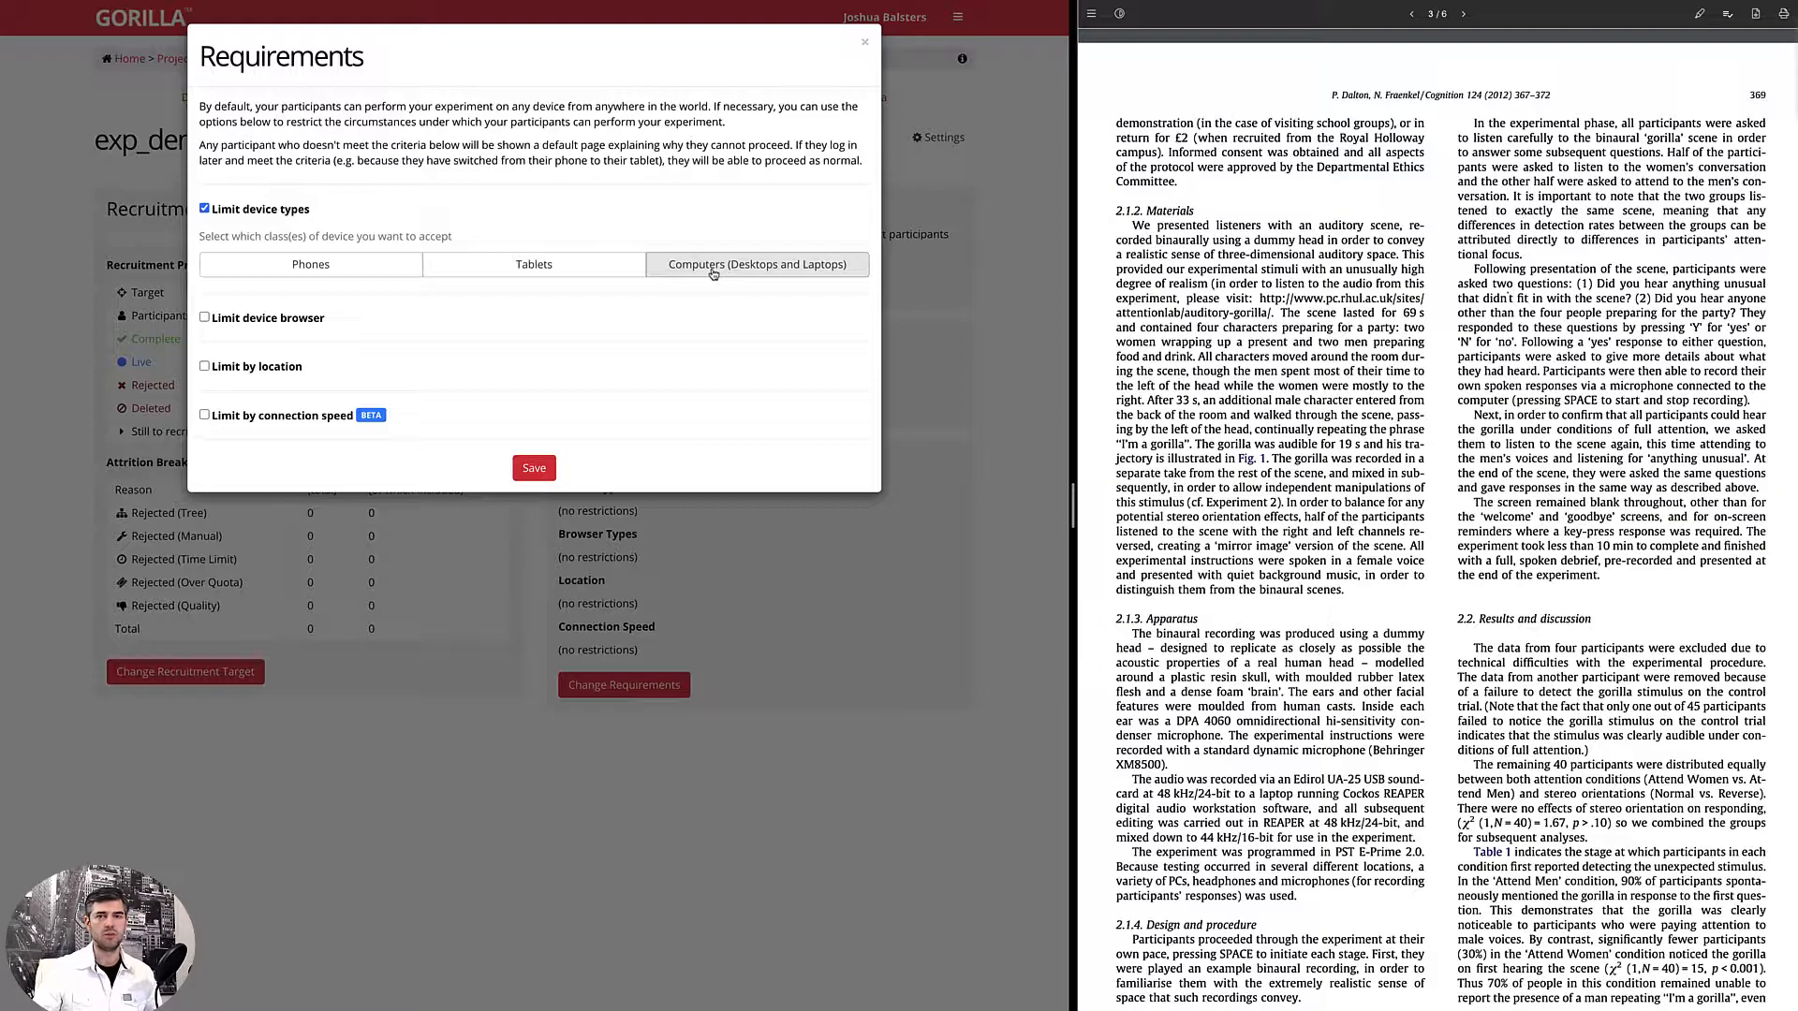
pyautogui.click(205, 317)
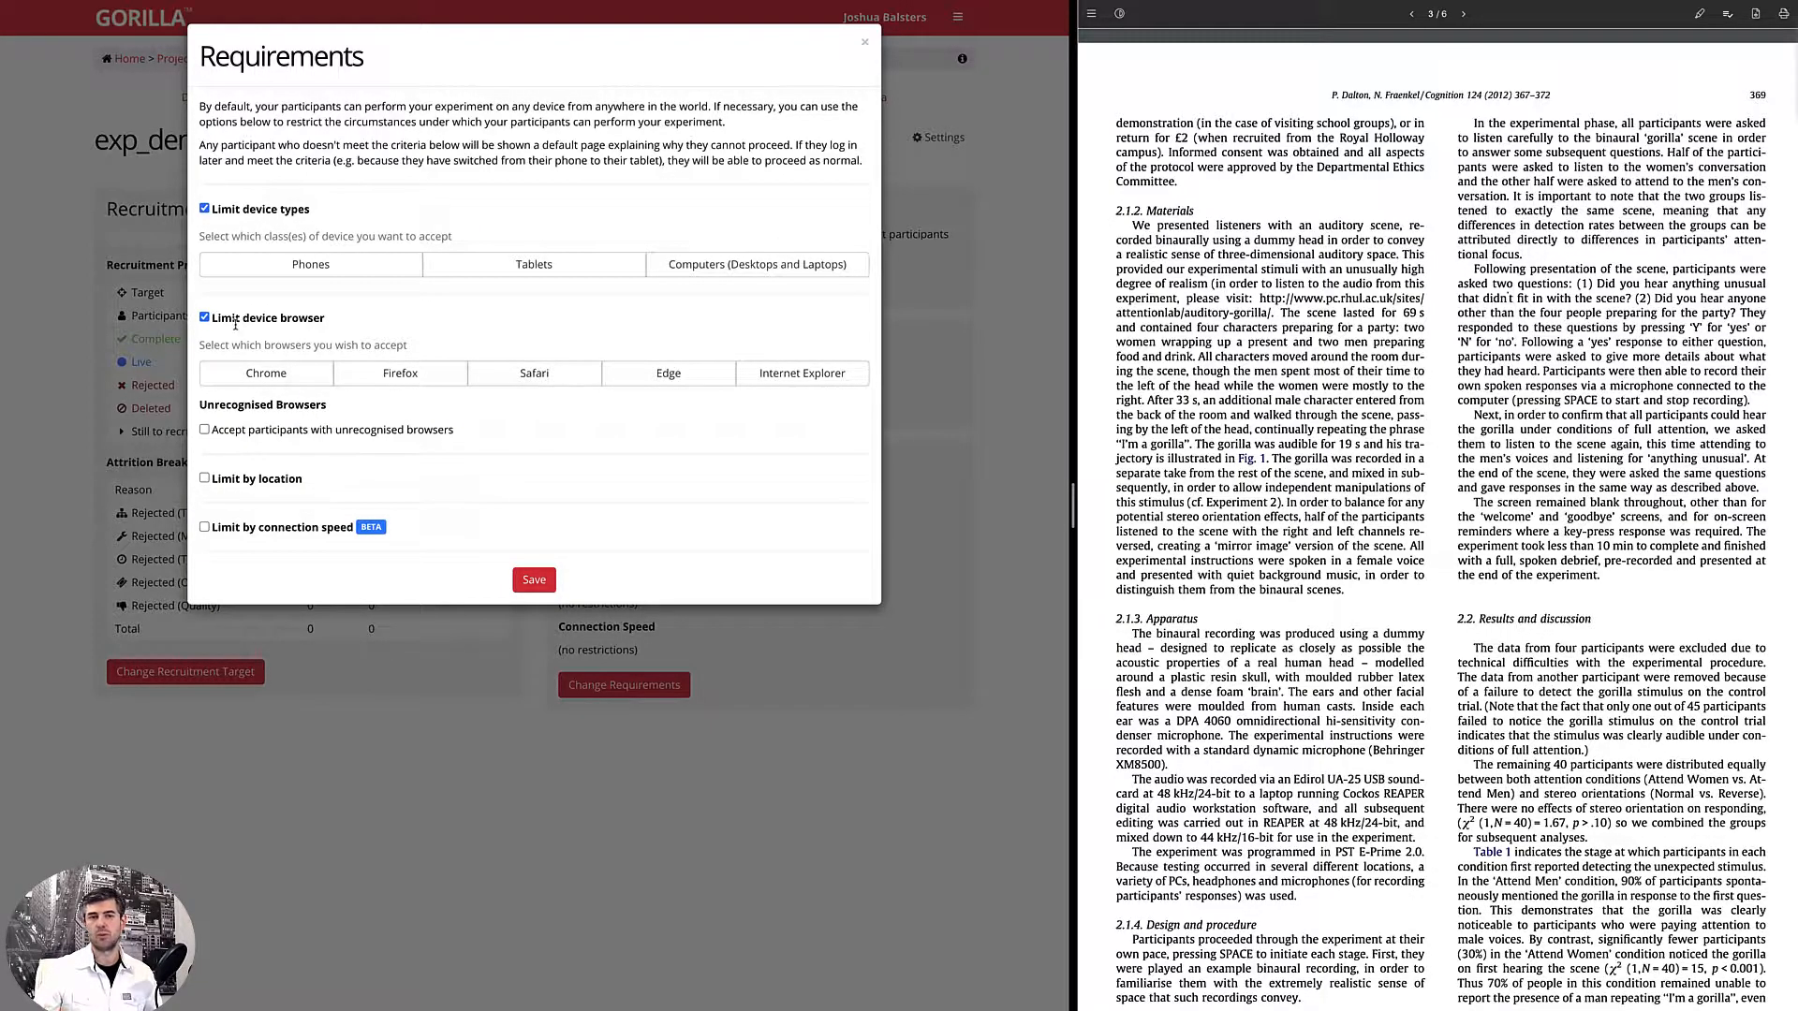
pyautogui.click(204, 479)
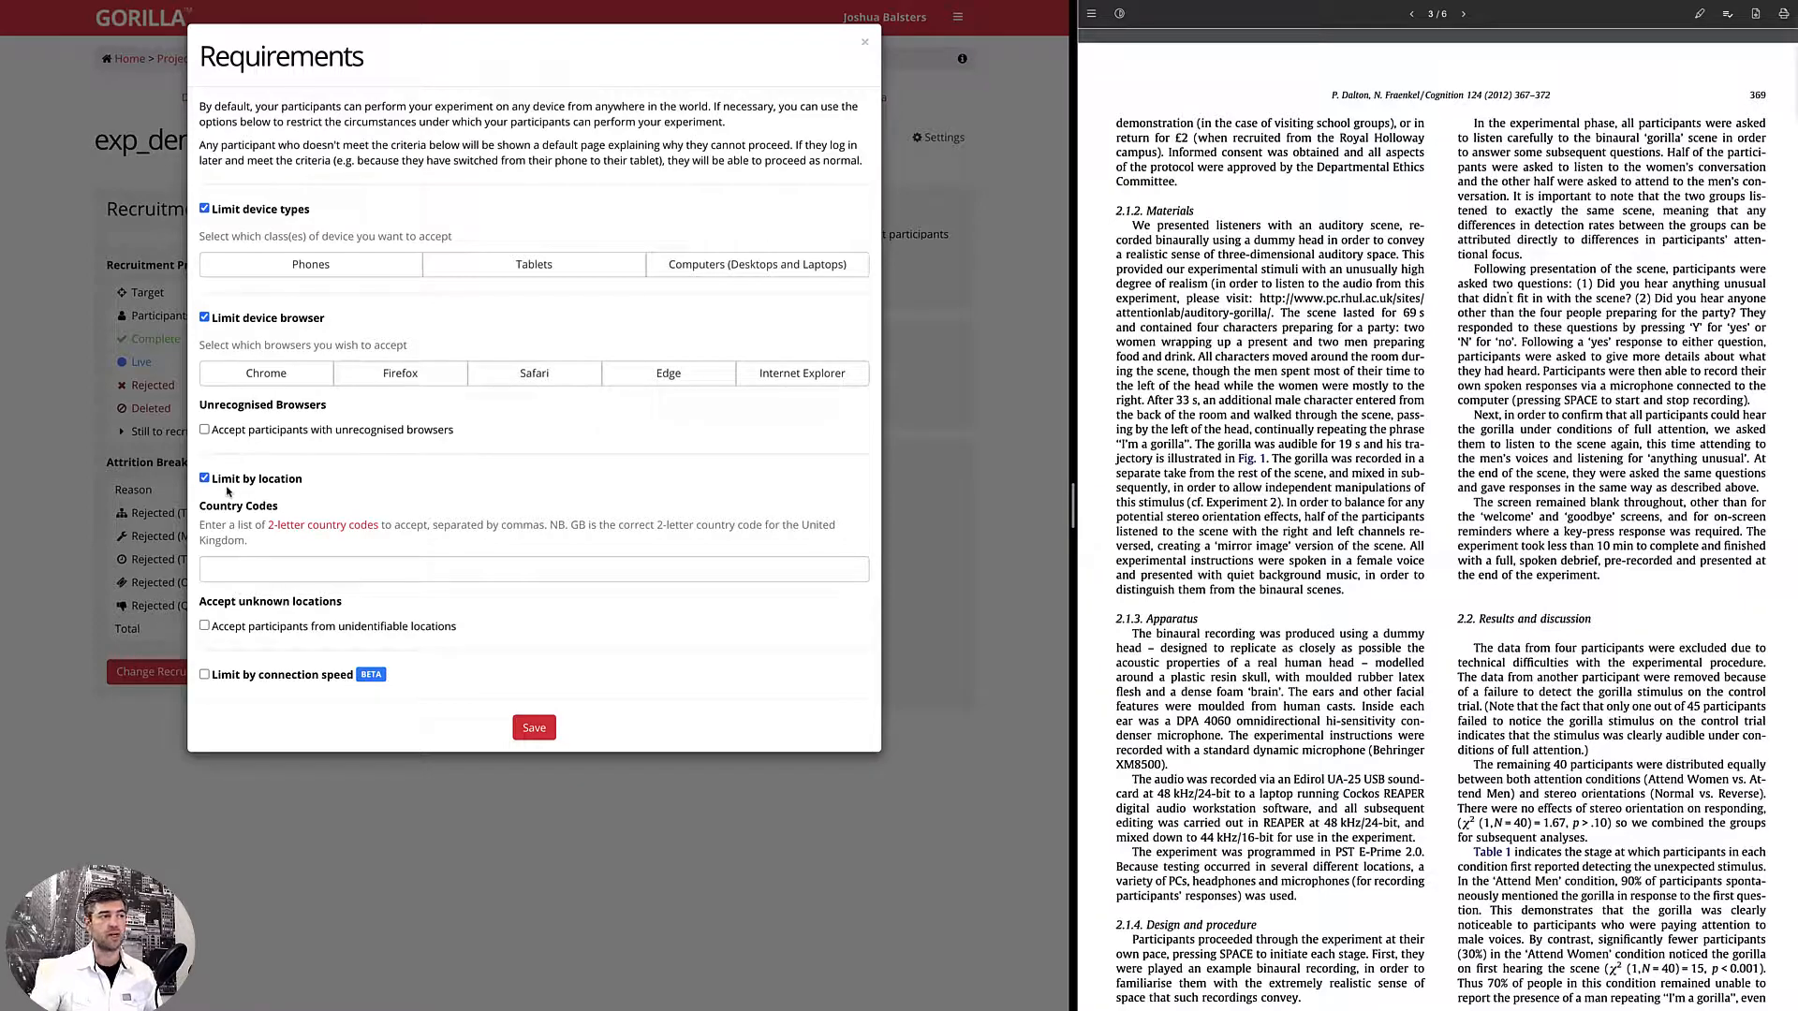
pyautogui.click(204, 675)
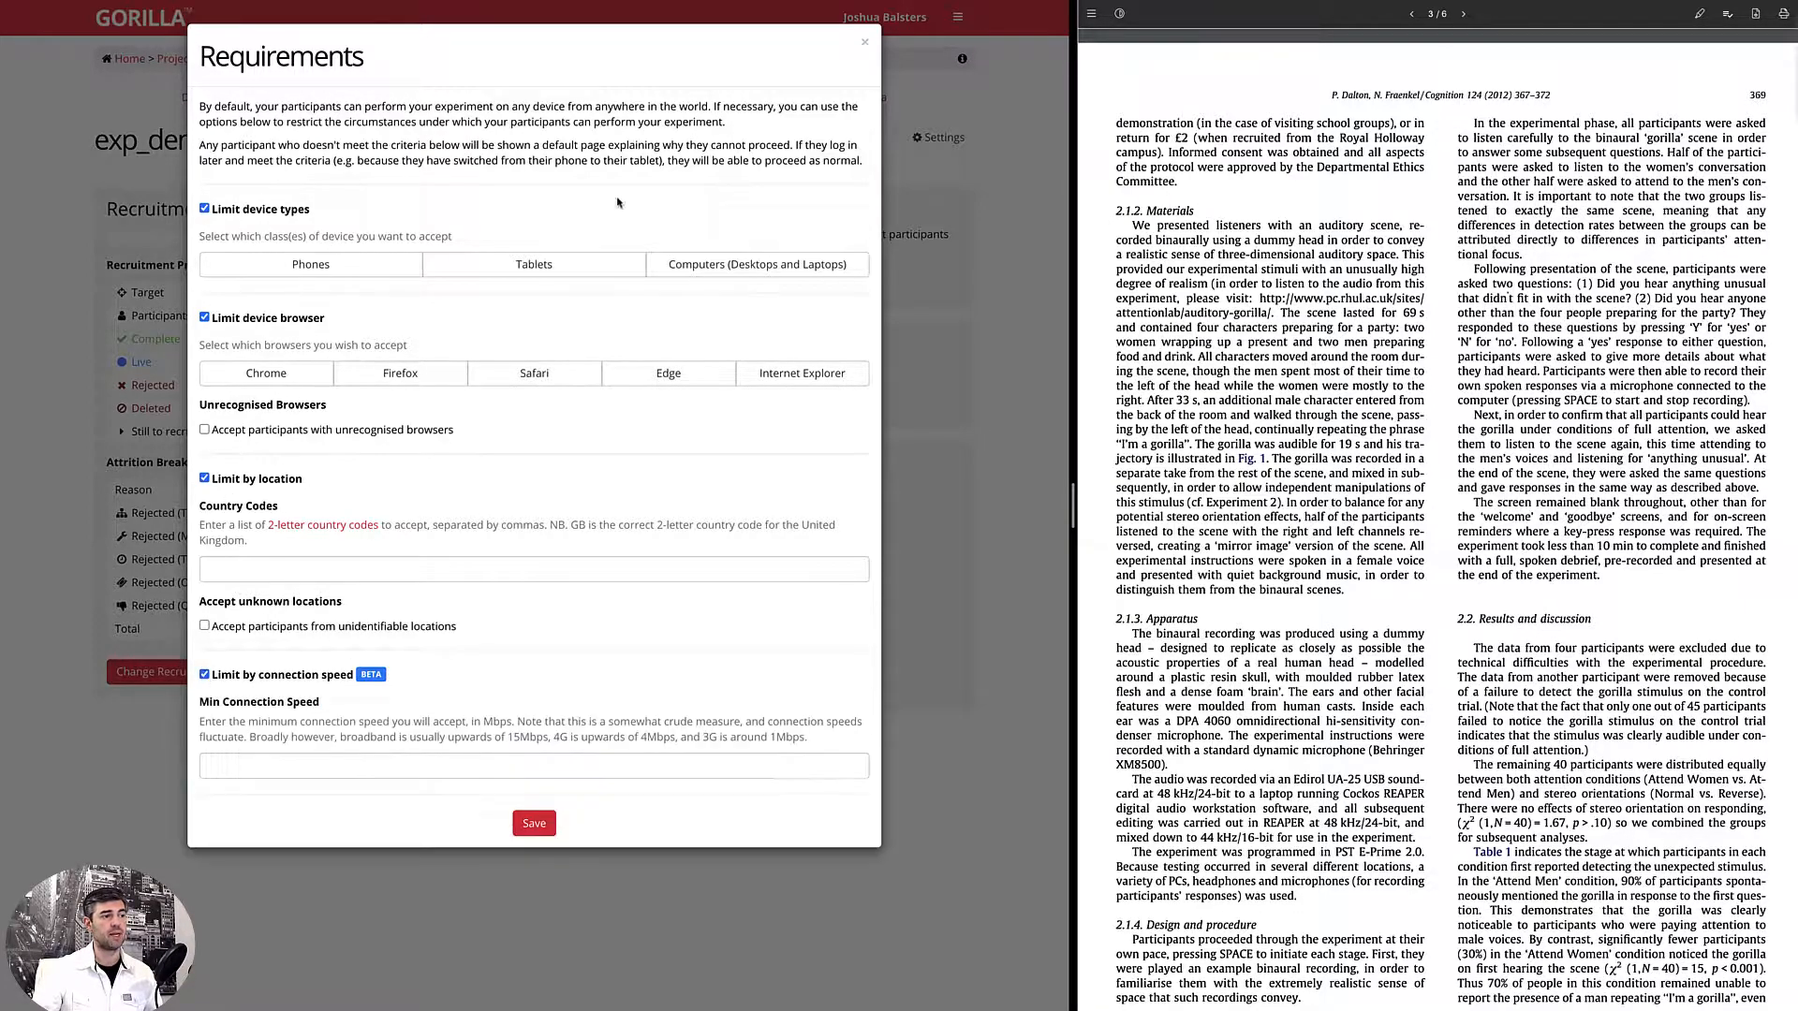
pyautogui.click(864, 45)
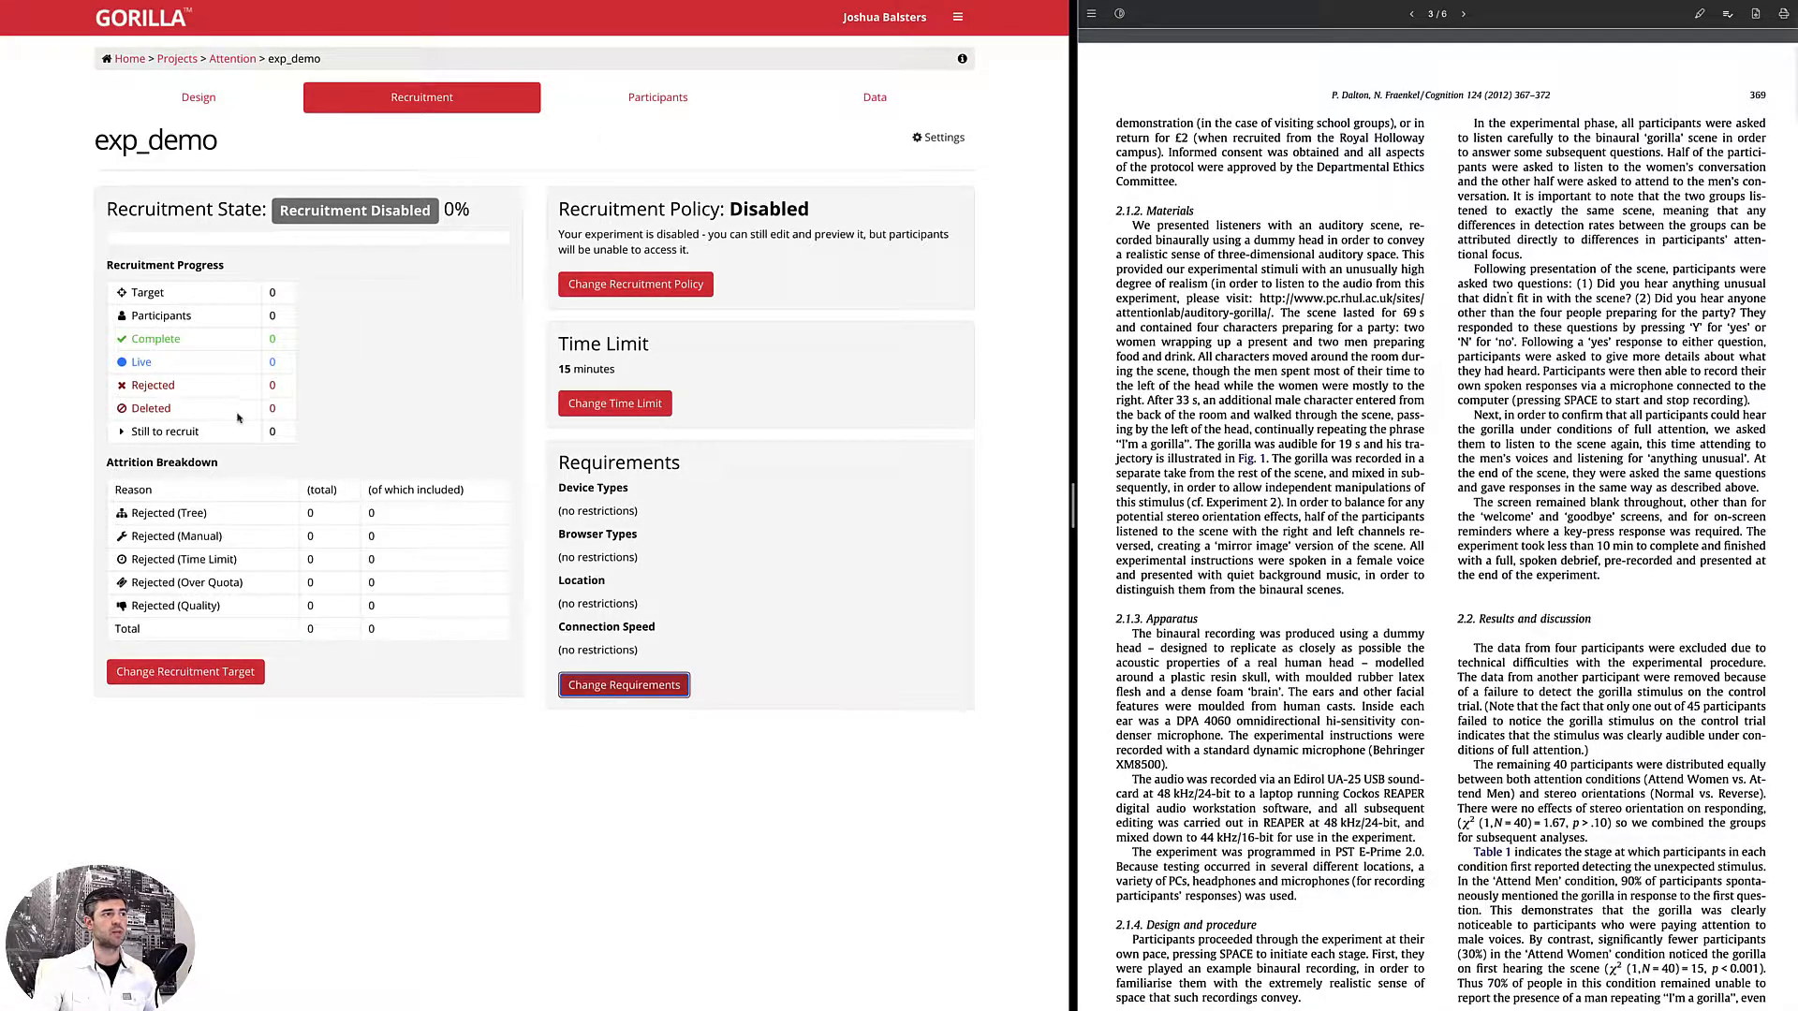
# Step: Open the data download options for all nodes of the experiment
pyautogui.click(869, 110)
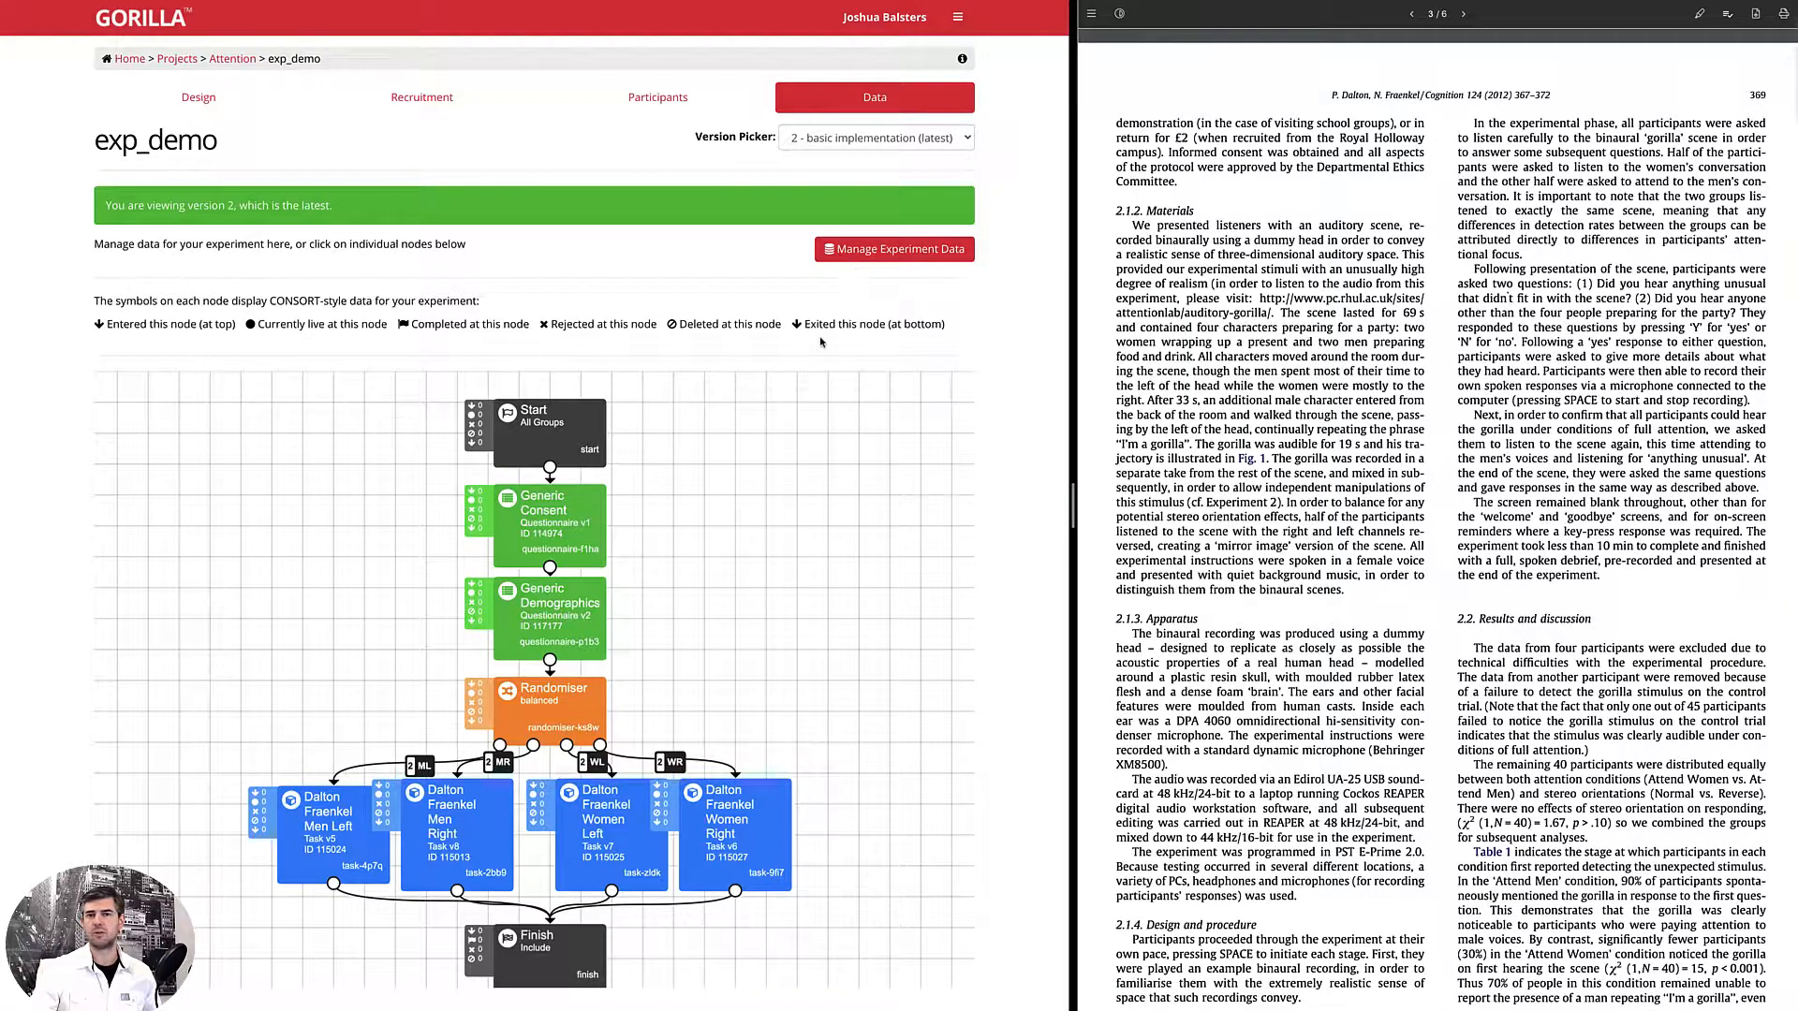
pyautogui.click(867, 251)
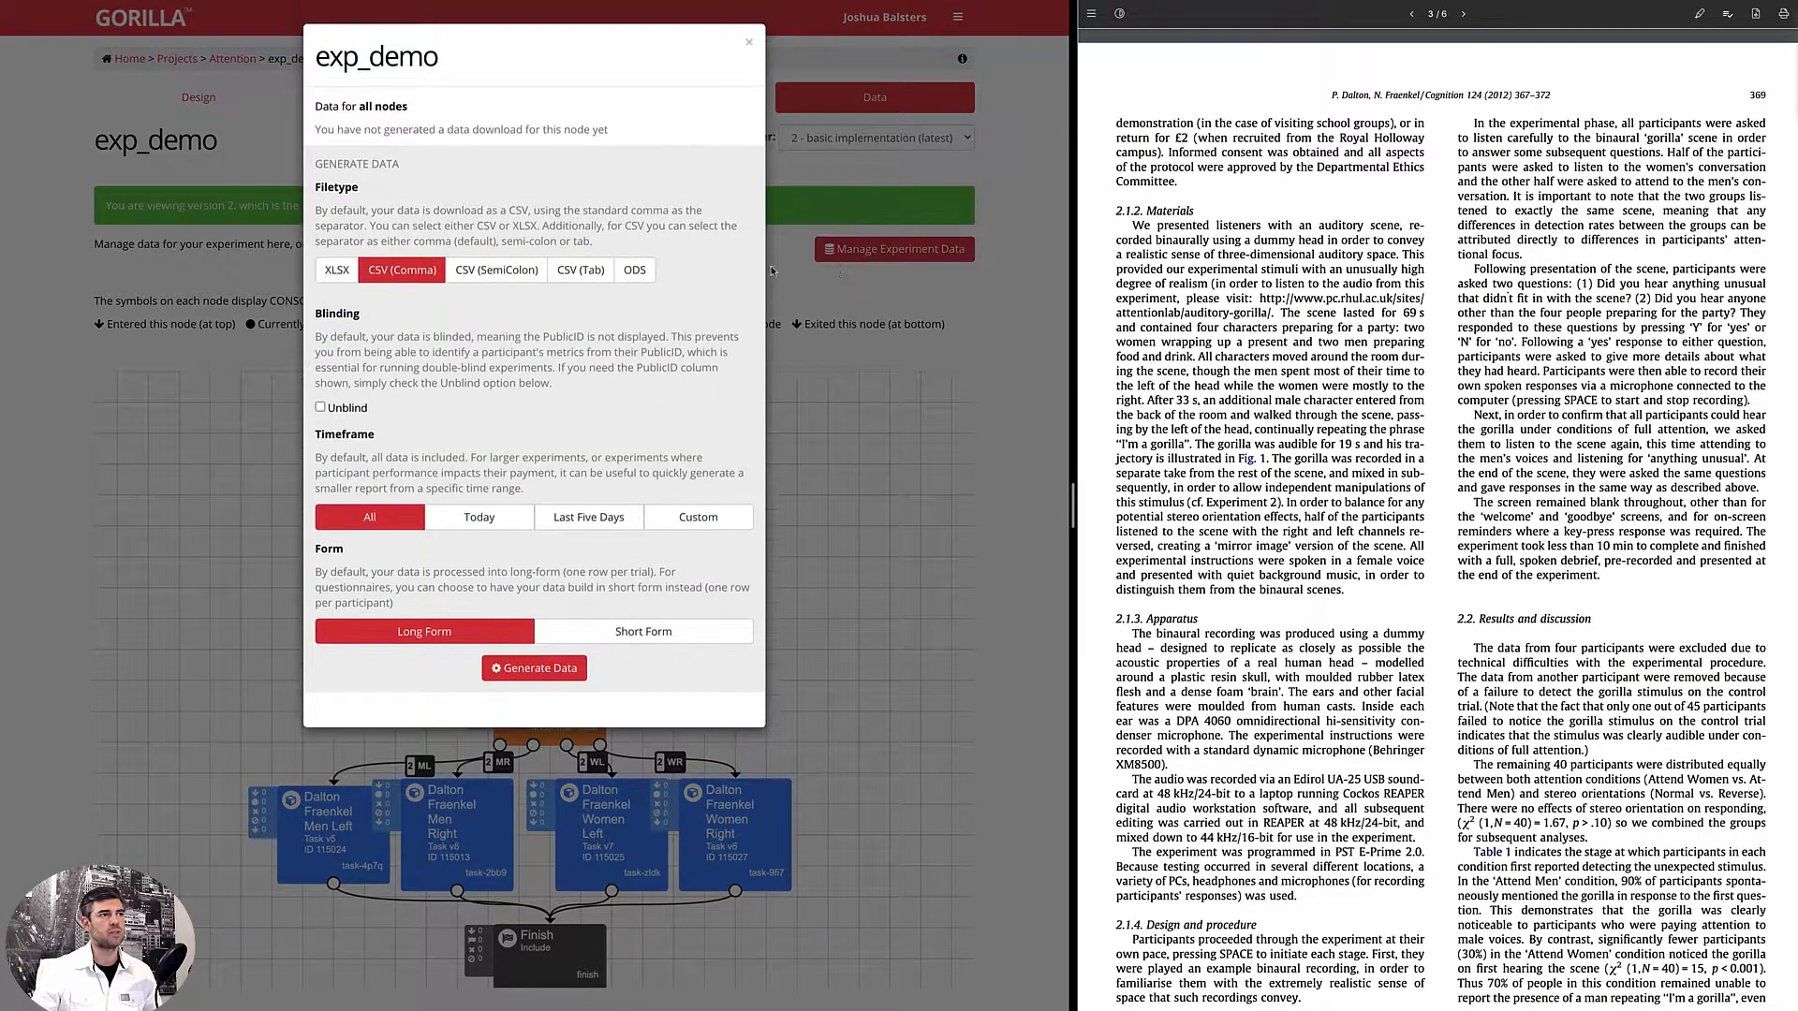